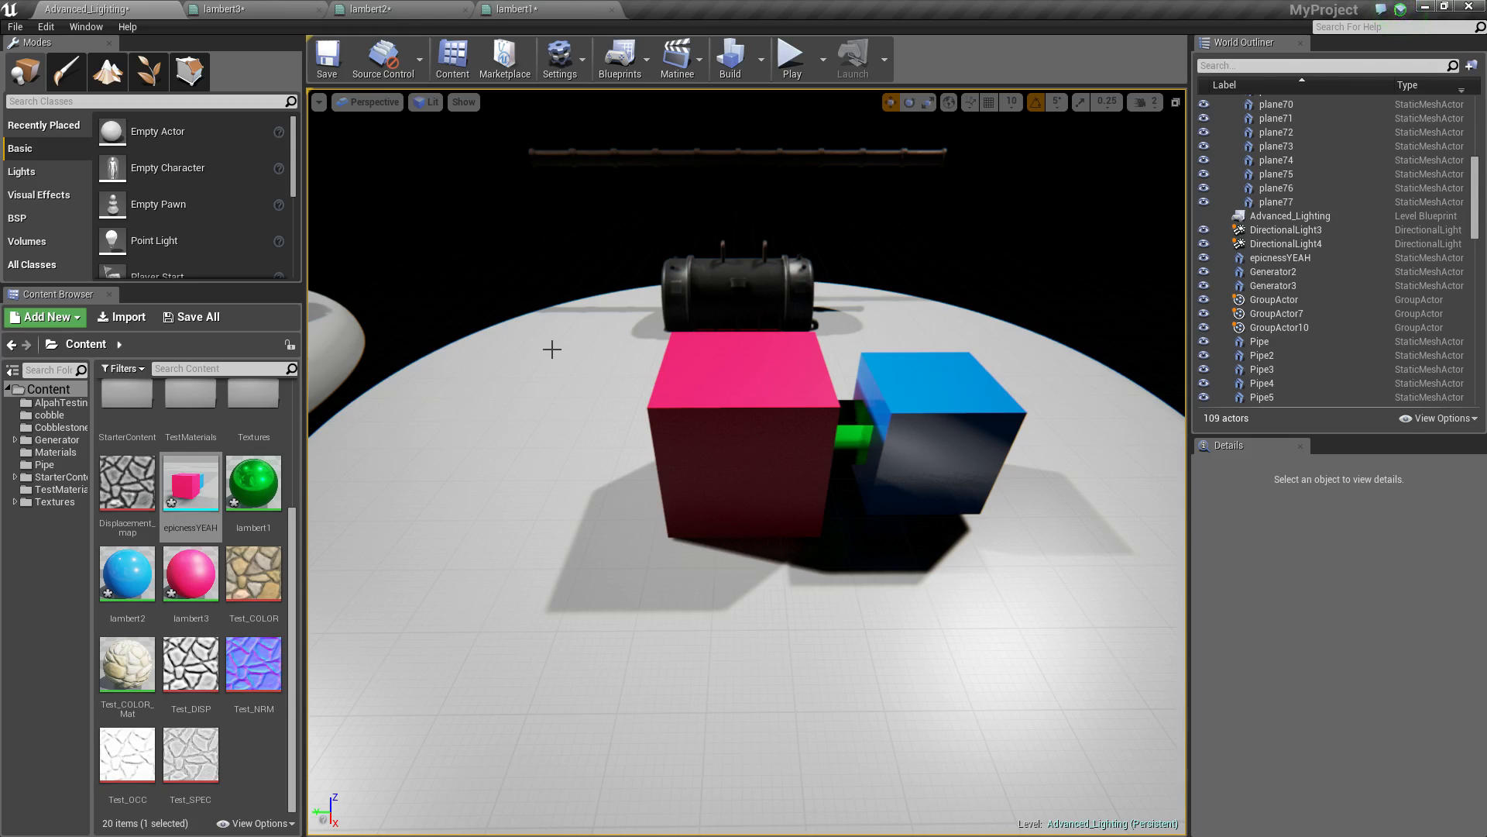
Step: Select the pink and blue cube mesh in the level and examine its three assigned materials
right_drag(756, 337, 786, 337)
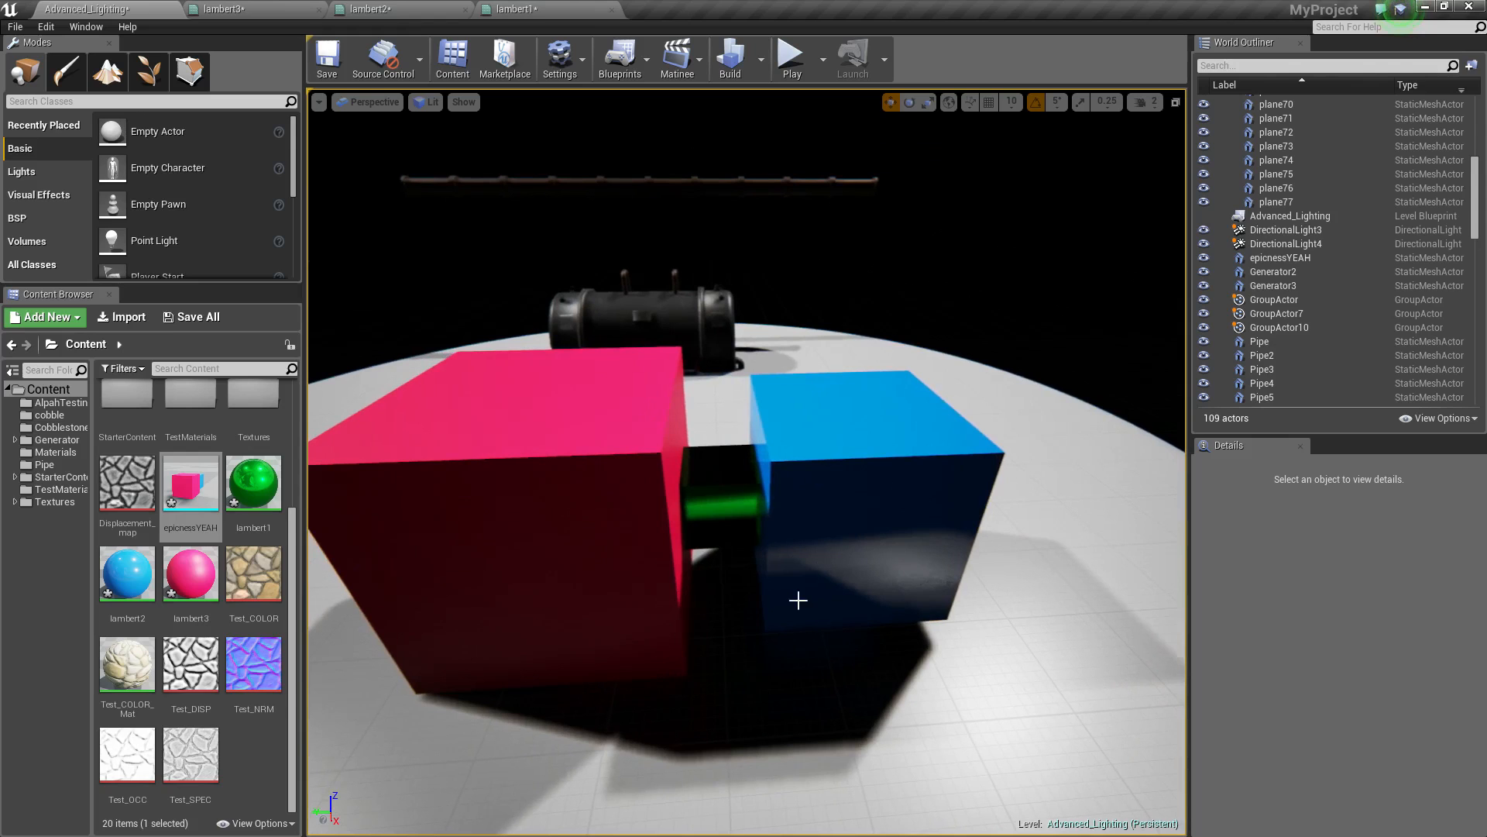
click(549, 578)
mouse_move(458, 527)
right_down()
mouse_move(543, 527)
mouse_move(476, 523)
right_up()
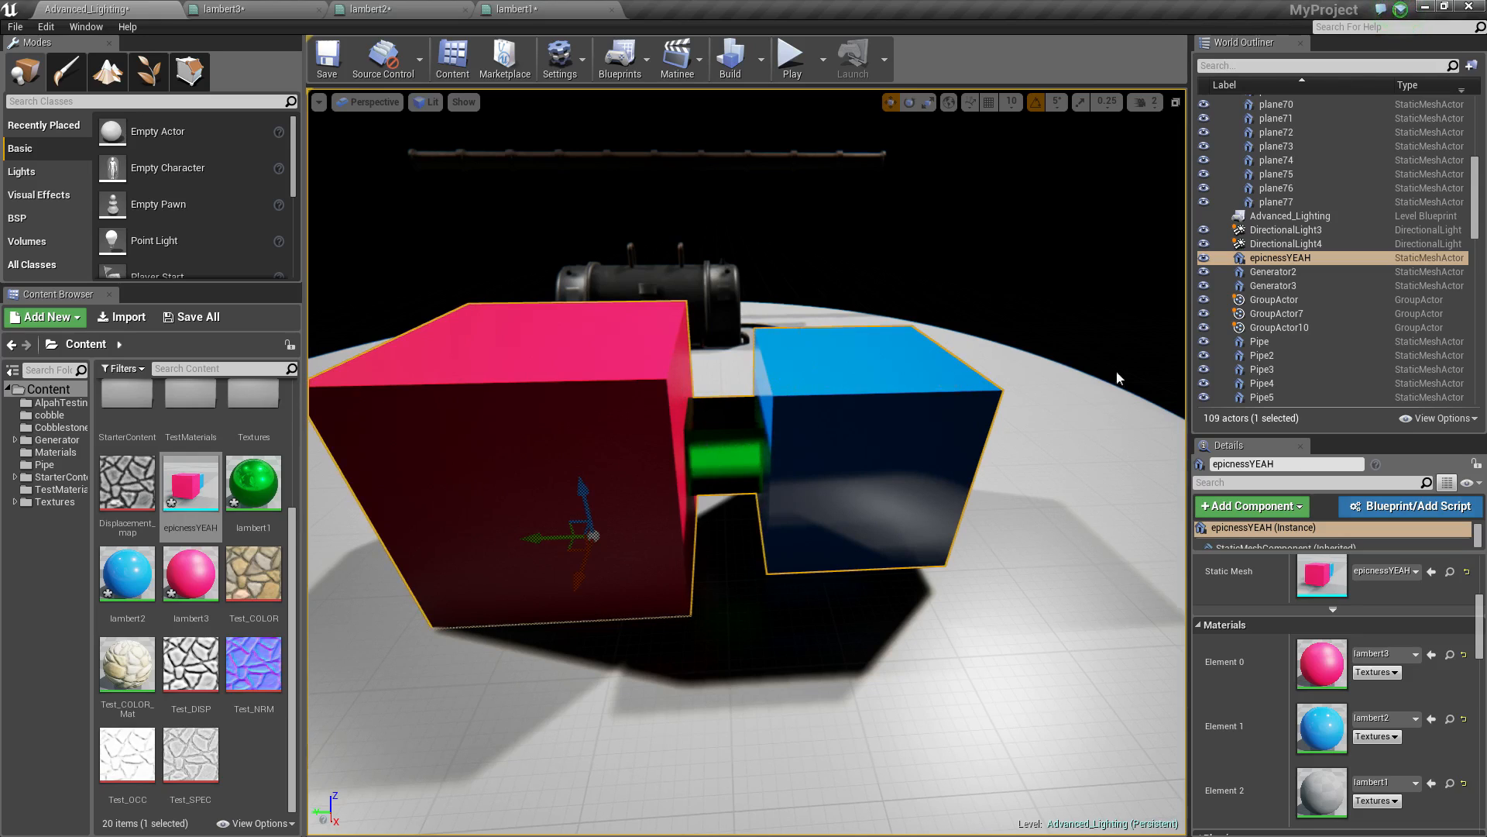
scroll(1360, 644, down, 2)
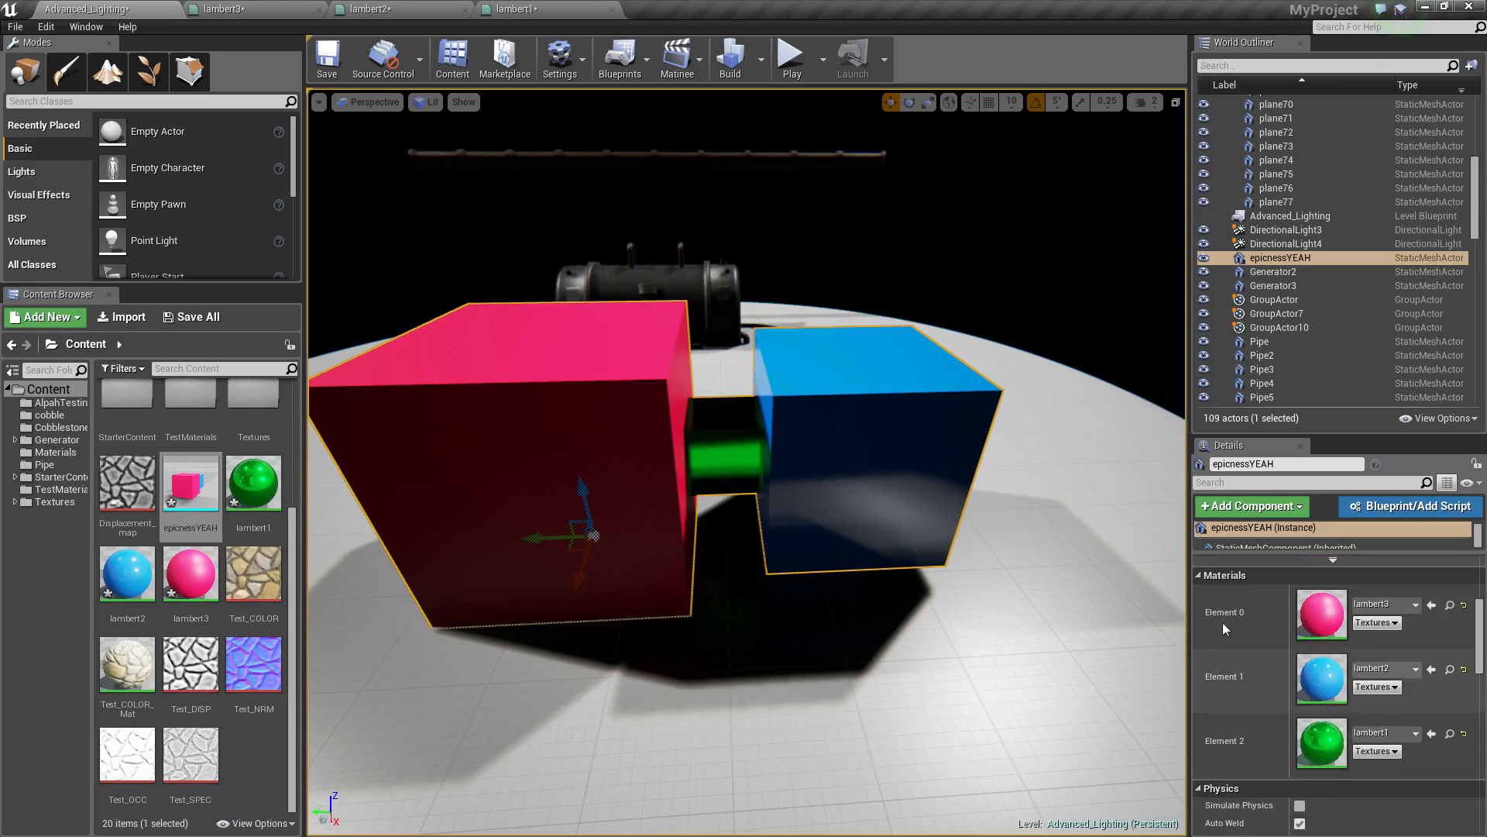
Step: Open the lambert3 material from Element 0 and shrink its editor window so the mesh stays visible beside it
double_click(1323, 614)
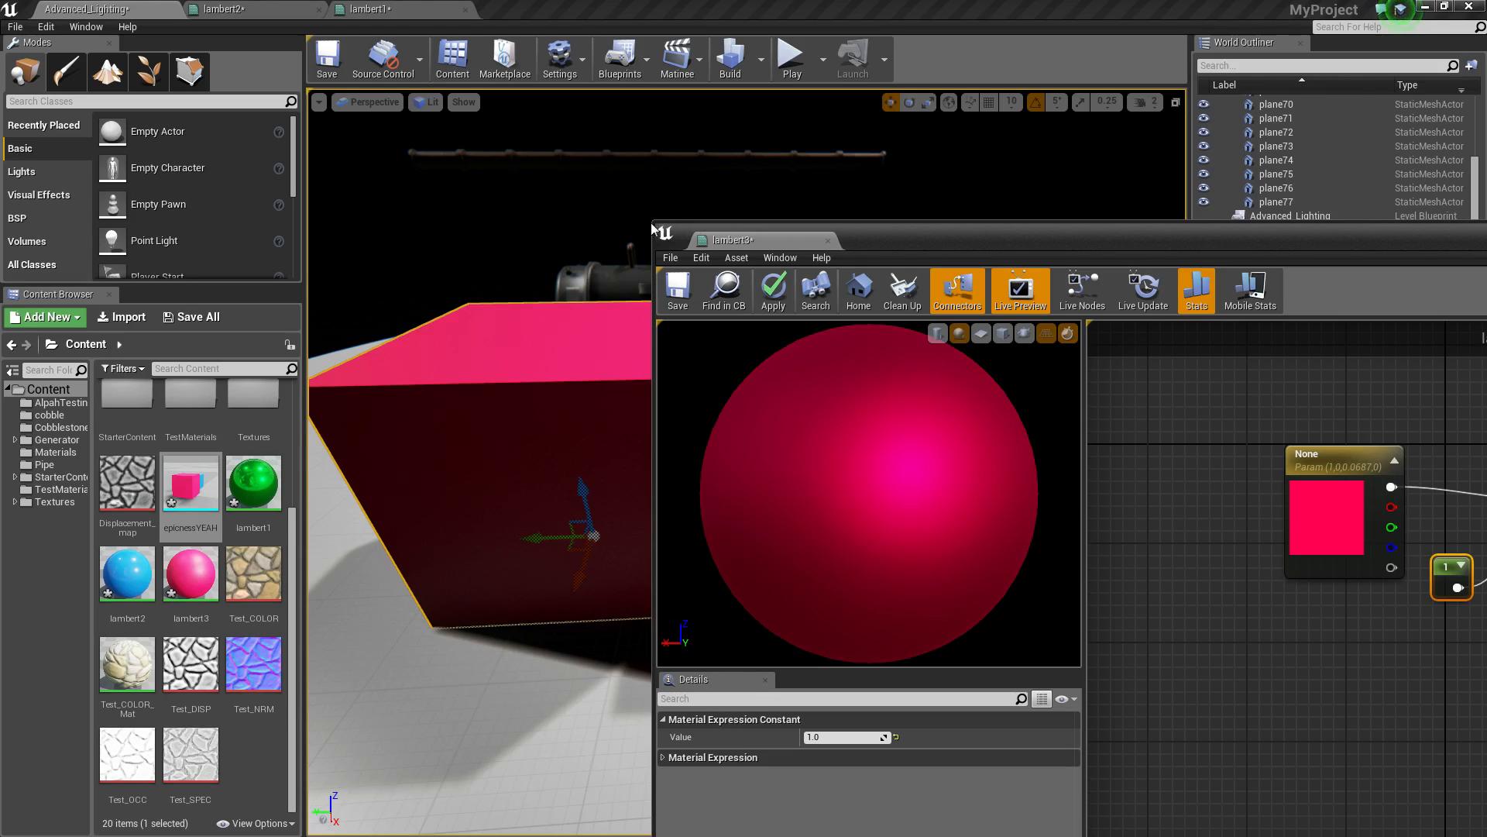
drag(652, 223, 1314, 657)
drag(1434, 663, 794, 177)
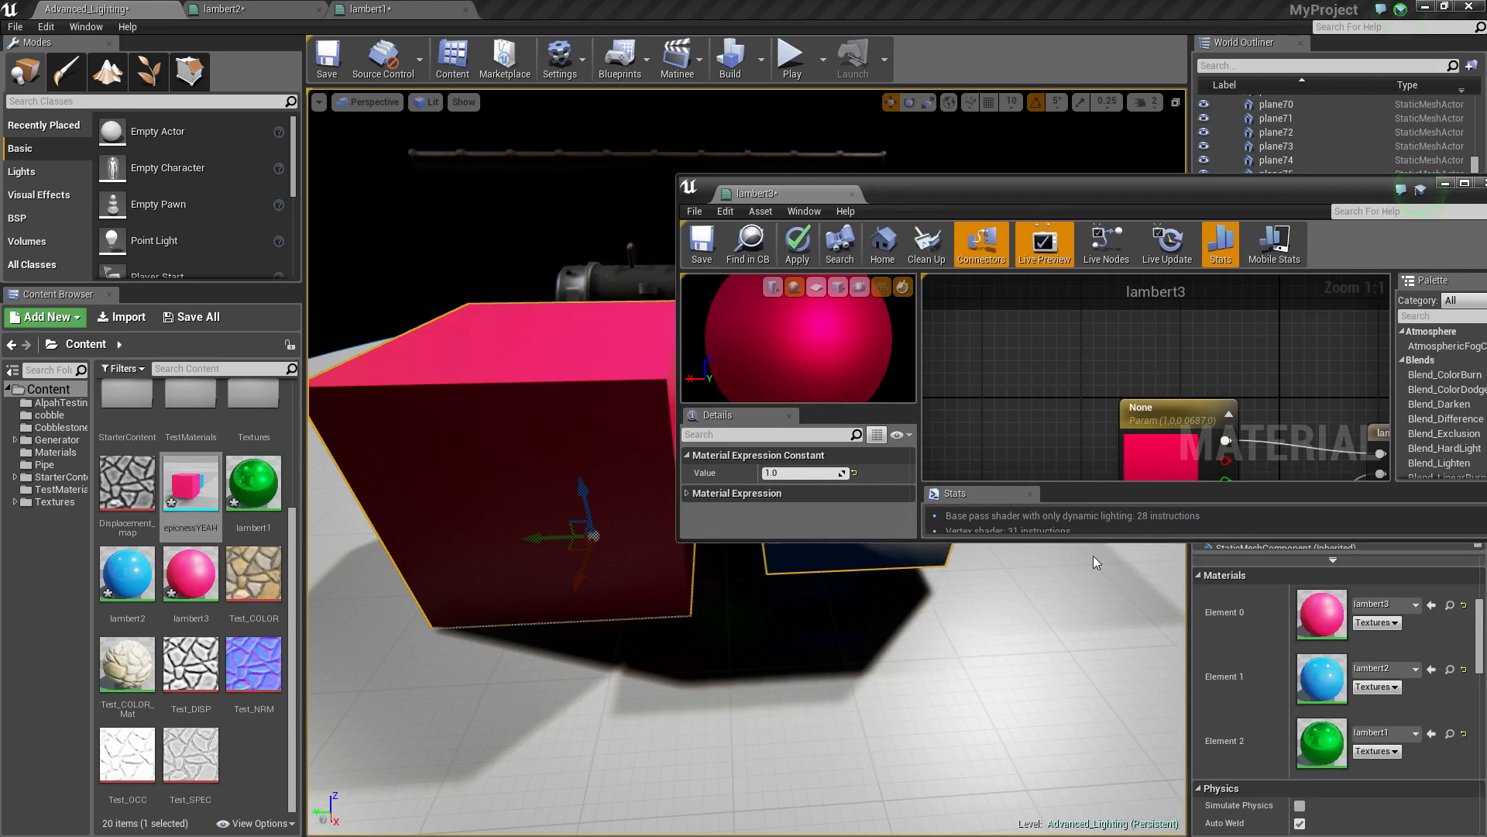
drag(679, 434, 1030, 434)
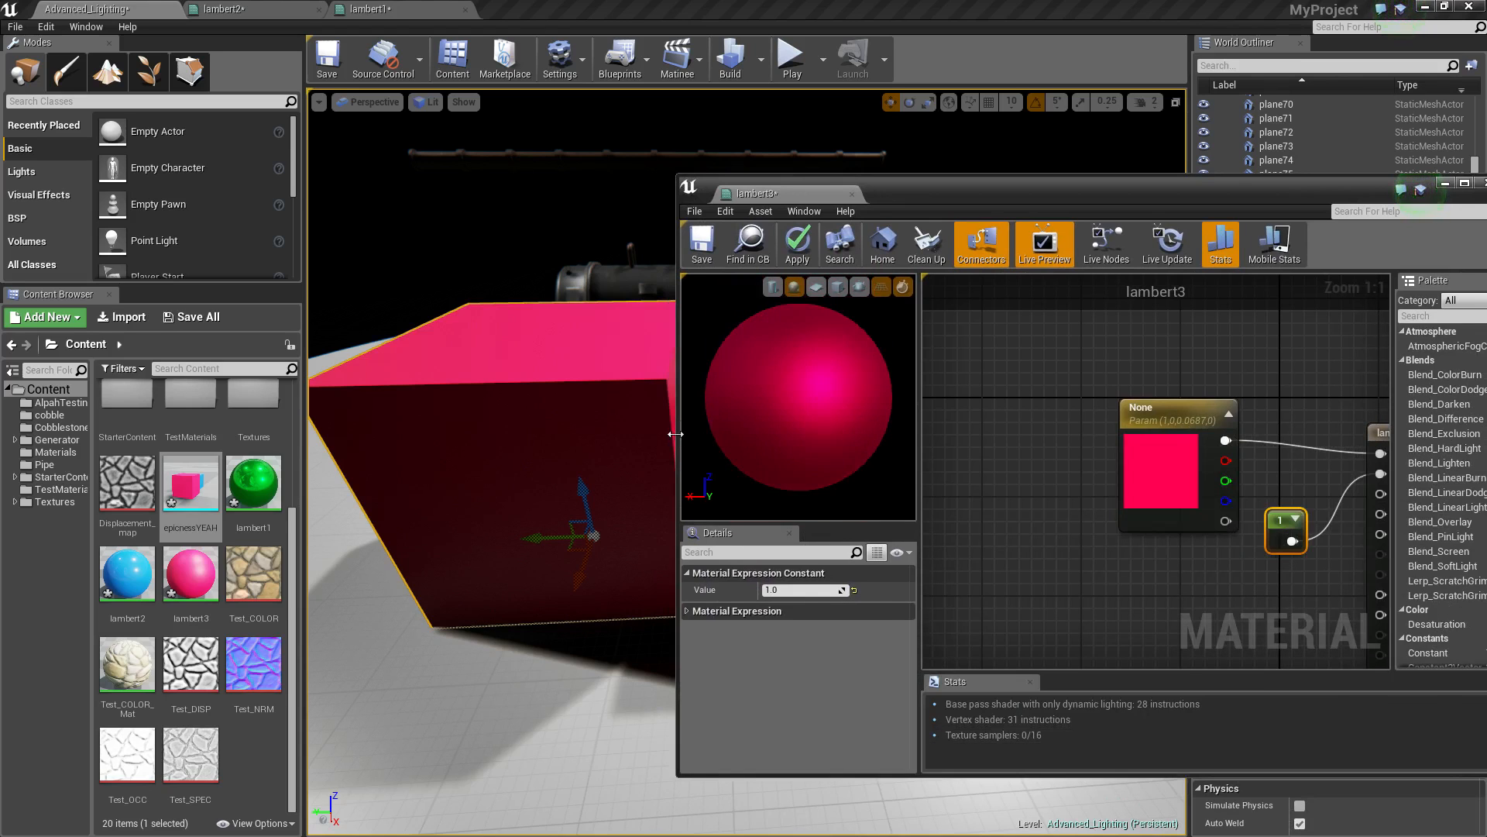
drag(1256, 193, 993, 34)
Step: Try changing the lambert3 color parameter to magenta, then close the material and discard the changes
click(1120, 260)
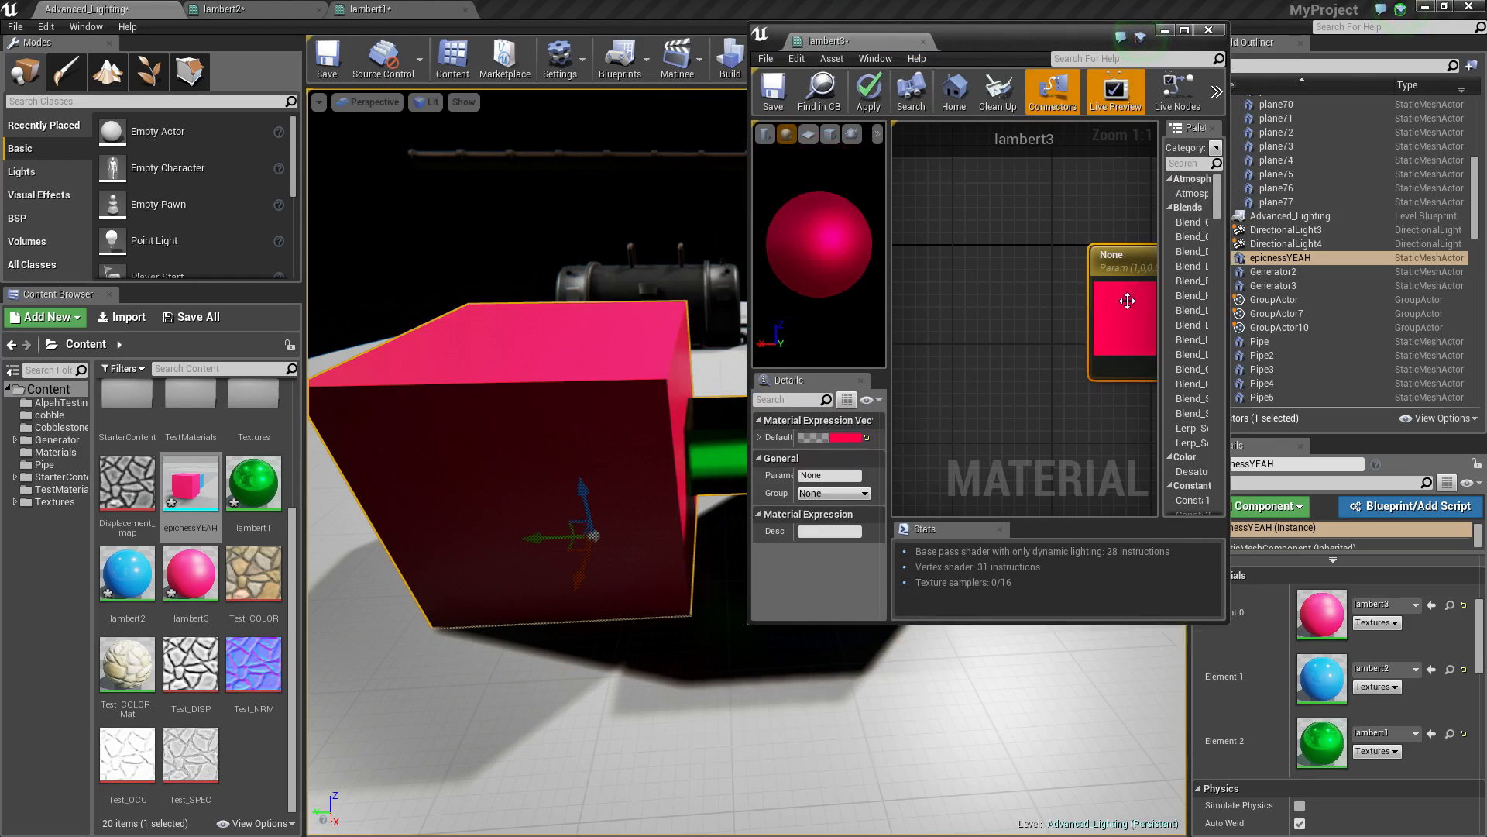
click(844, 436)
drag(895, 514, 1071, 584)
click(1059, 778)
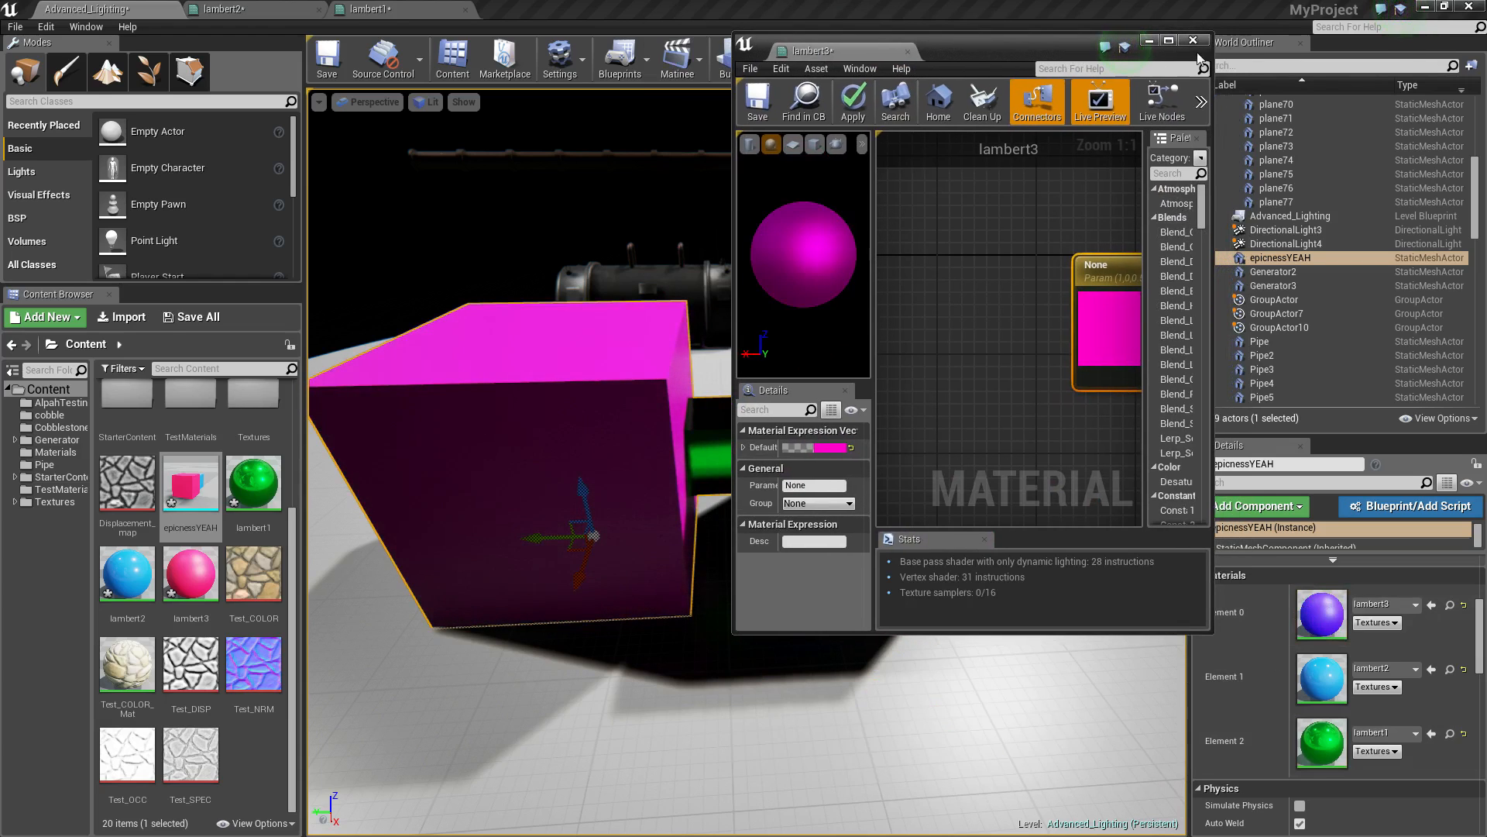
click(1191, 43)
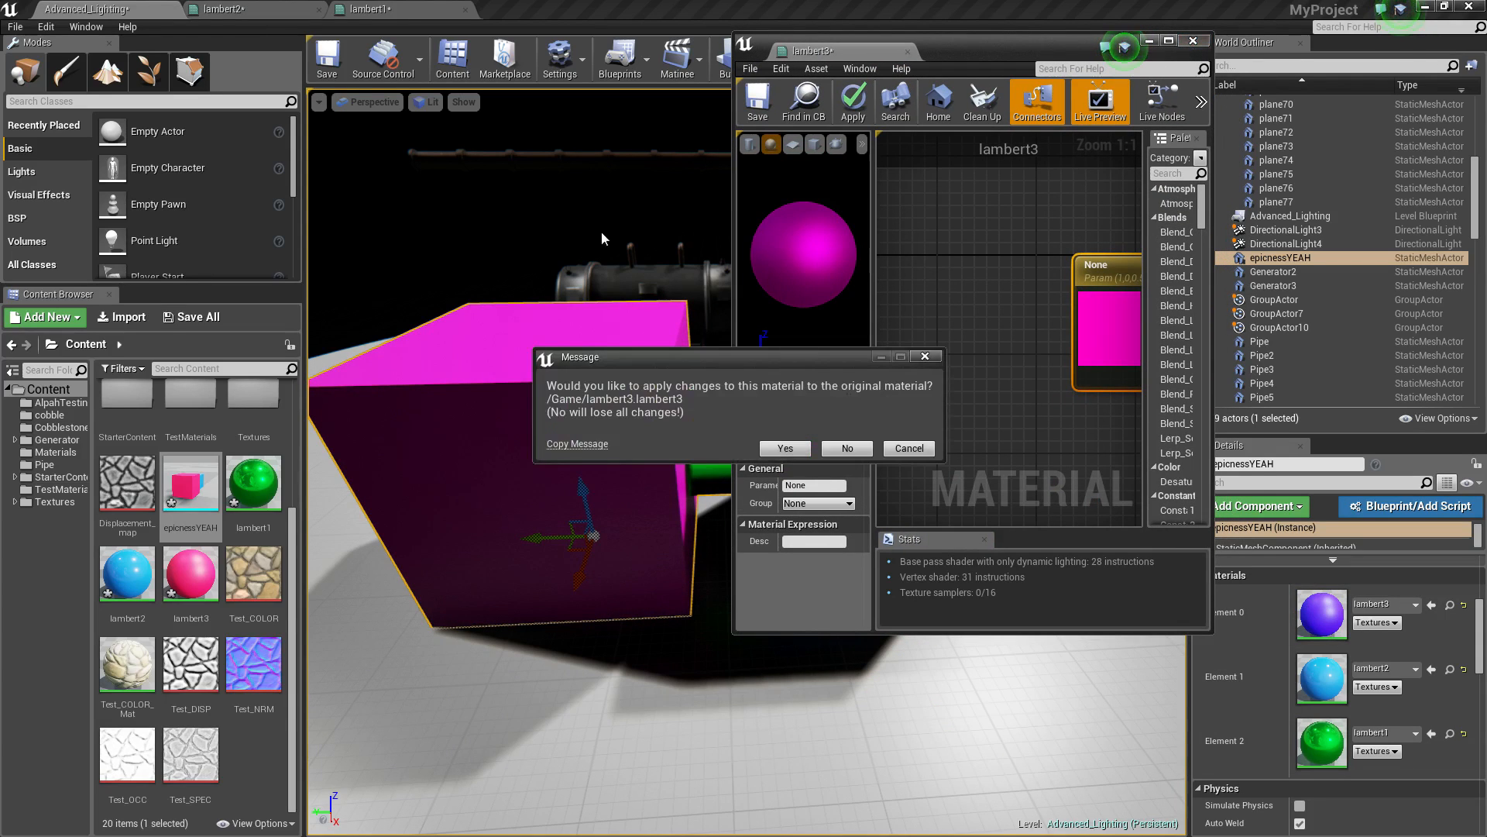
click(847, 447)
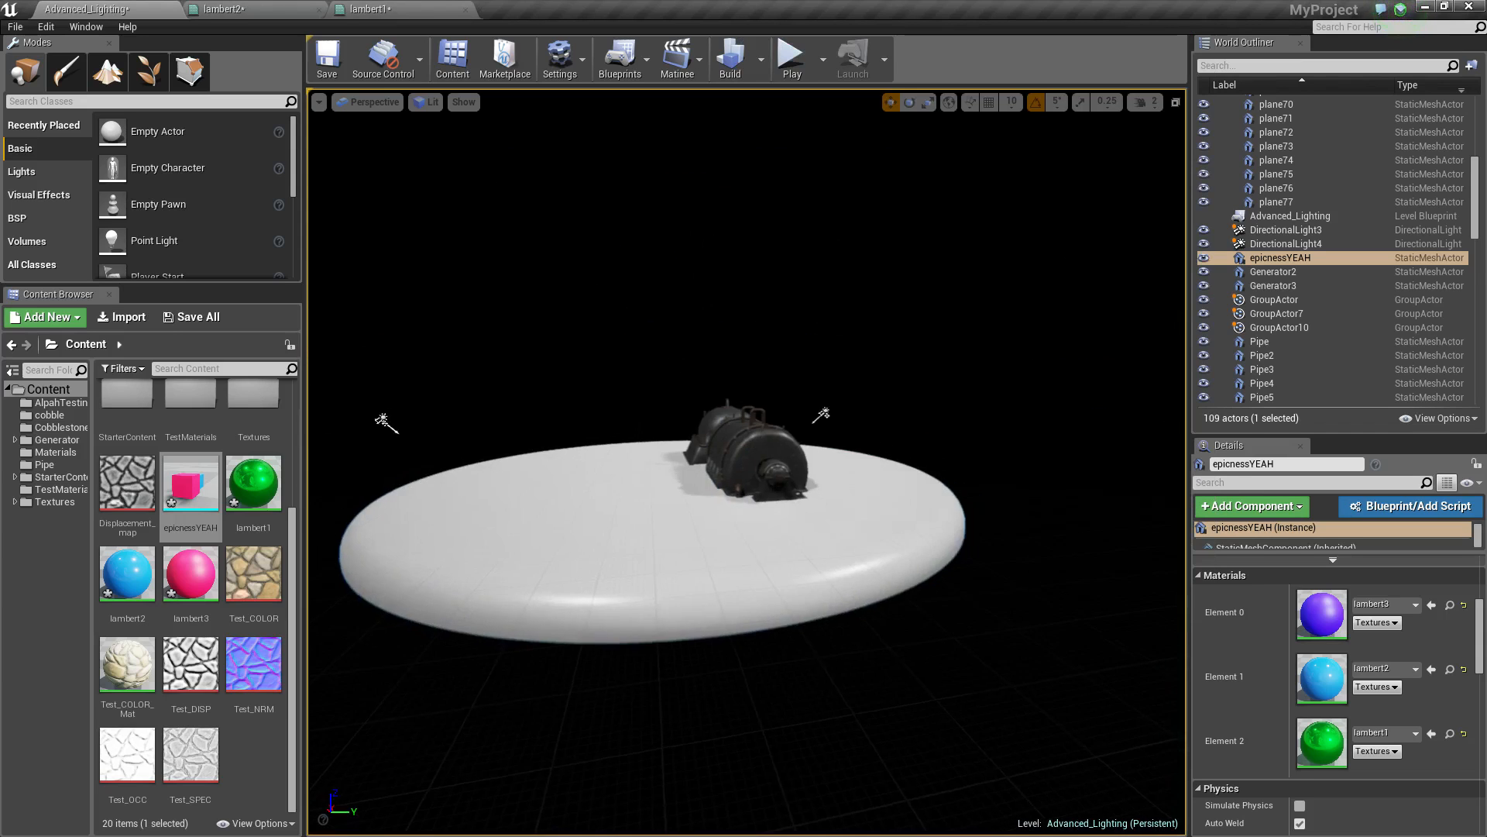
Step: Examine the dark generator models up close and select the generator to inspect its material
key(w)
right_drag(820, 339, 859, 344)
right_drag(750, 372, 774, 369)
key(a)
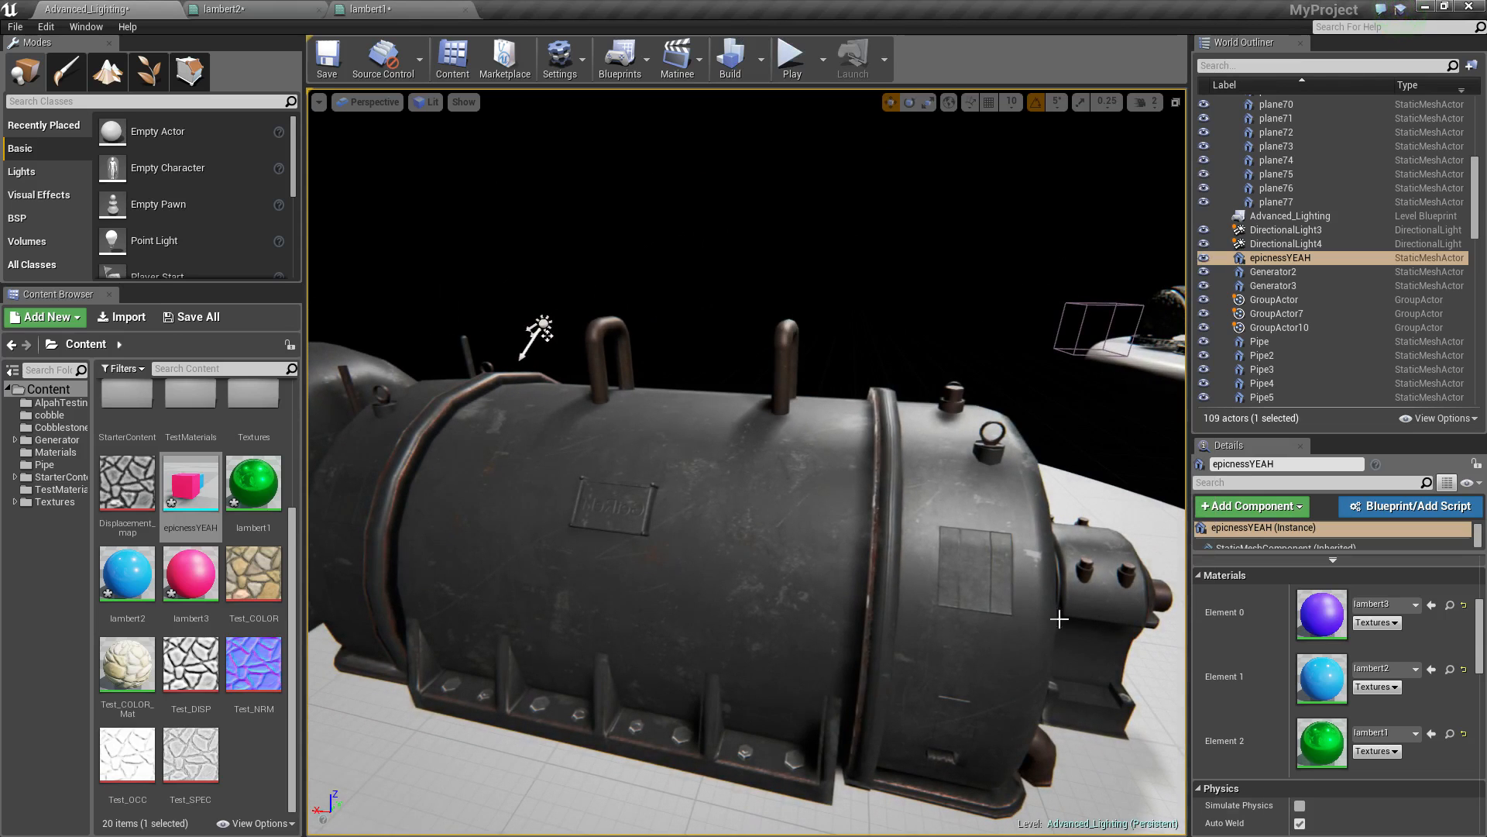
key(d)
right_drag(889, 454, 856, 500)
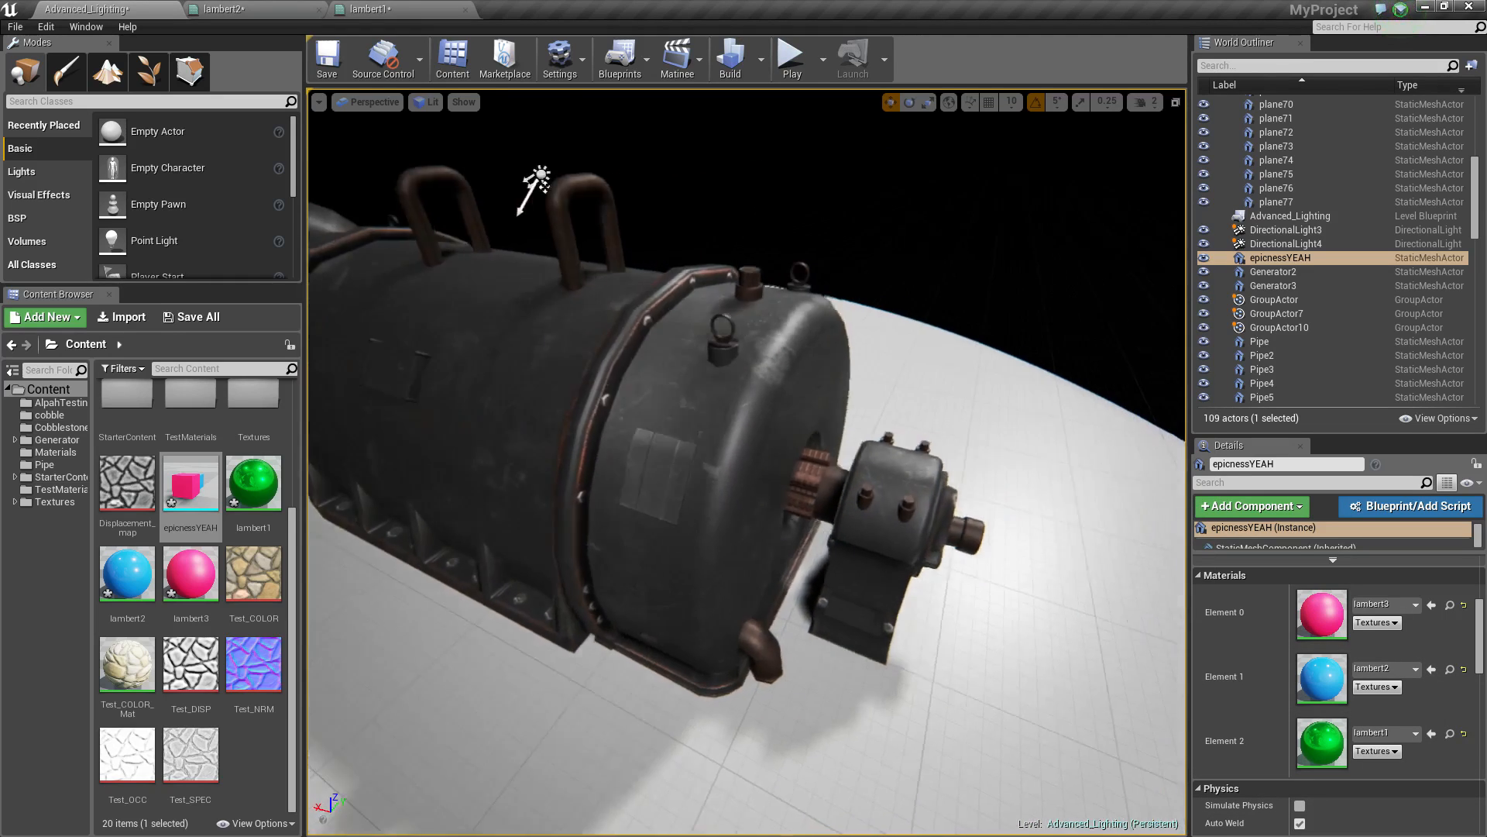
right_drag(655, 476, 671, 472)
key(s)
right_drag(725, 569, 694, 541)
key(a)
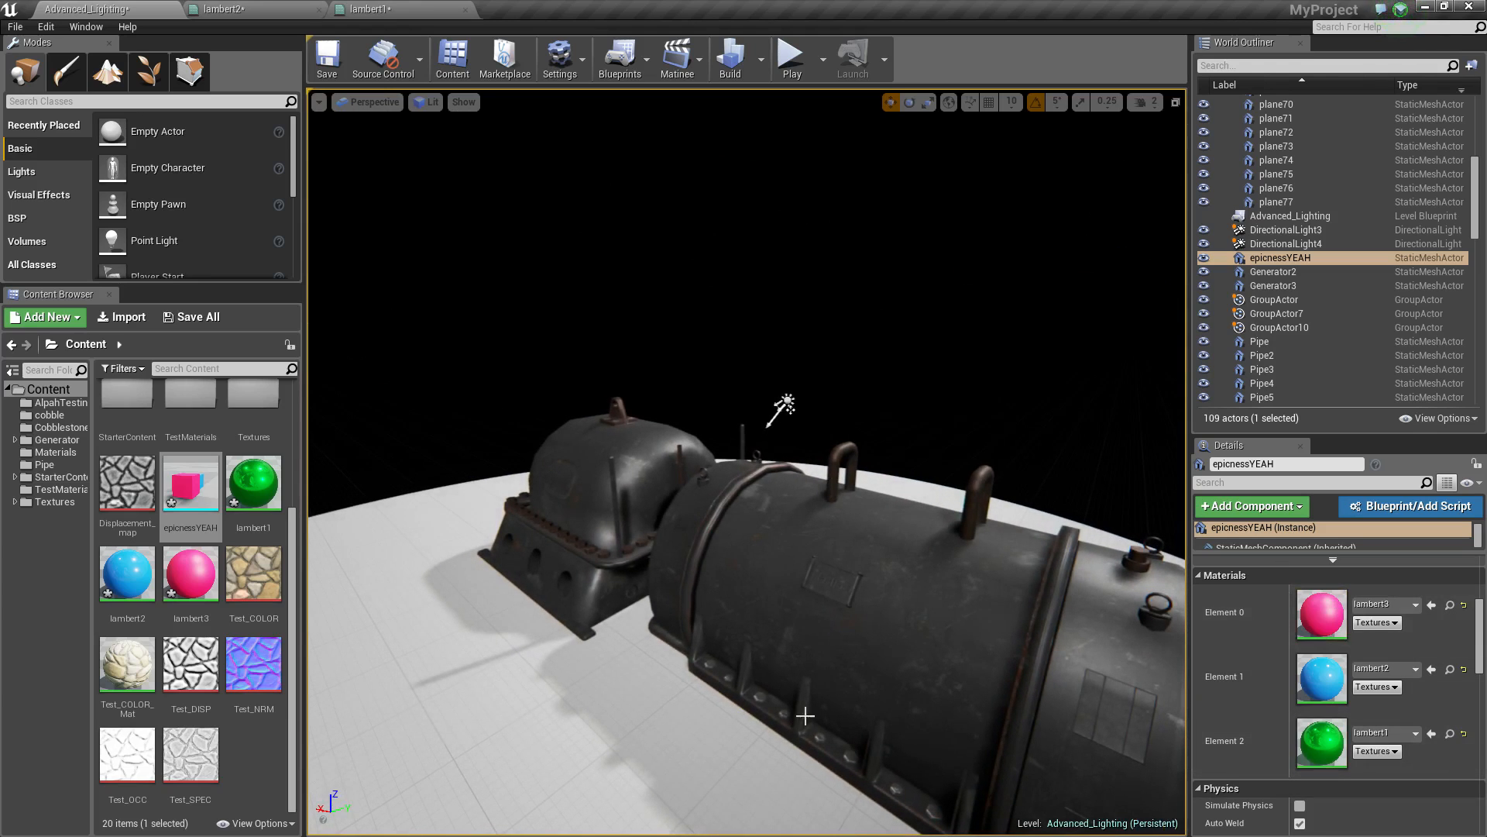
right_drag(851, 630, 859, 682)
key(w)
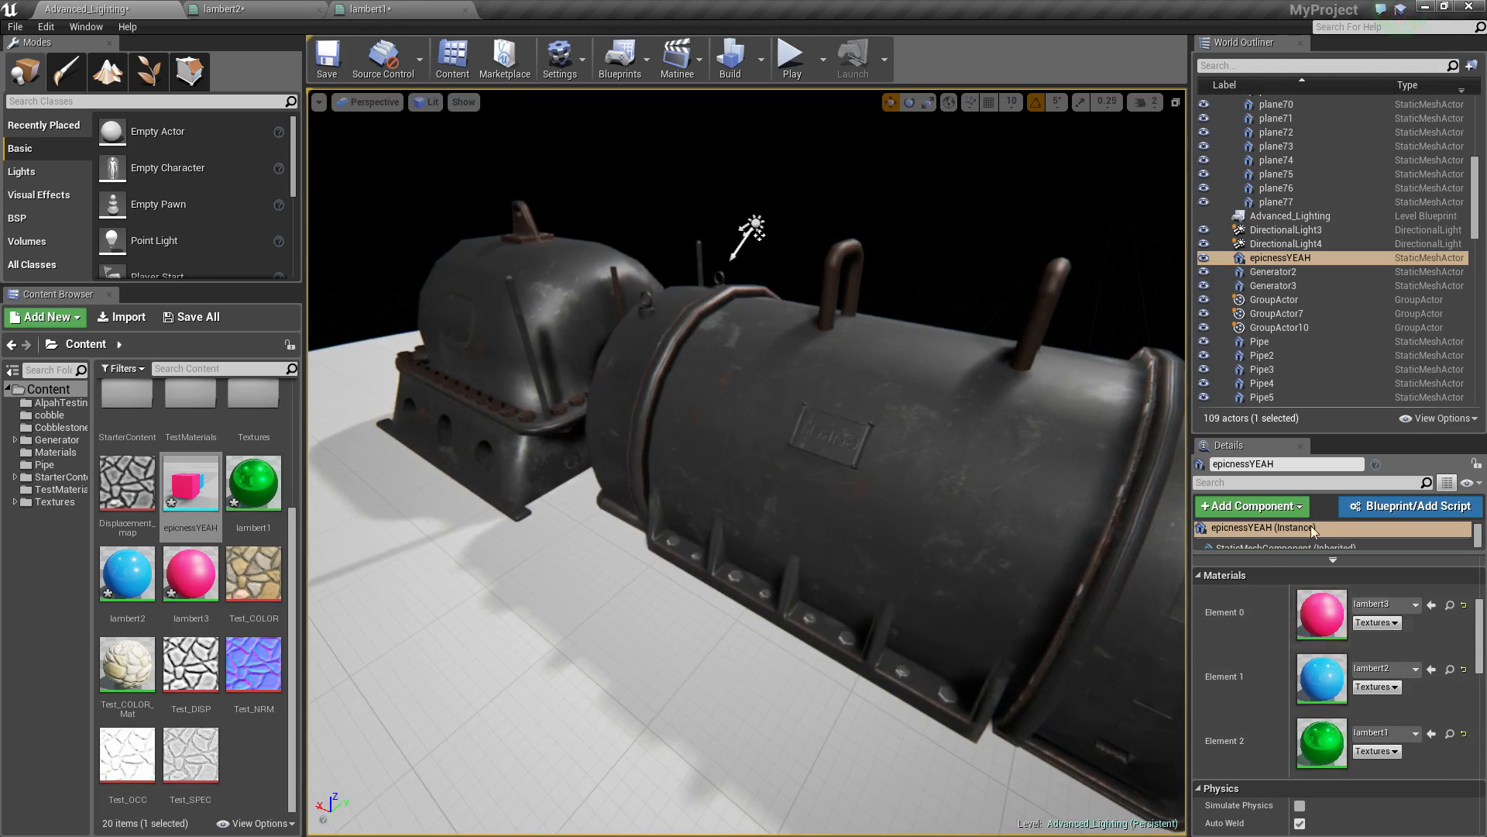
key(w)
right_drag(810, 623, 756, 349)
key(s)
click(751, 347)
Step: Return to the epicnessYEAH cube mesh and select it to compare its material slots
mouse_move(583, 284)
right_down()
mouse_move(774, 194)
mouse_move(601, 280)
right_up()
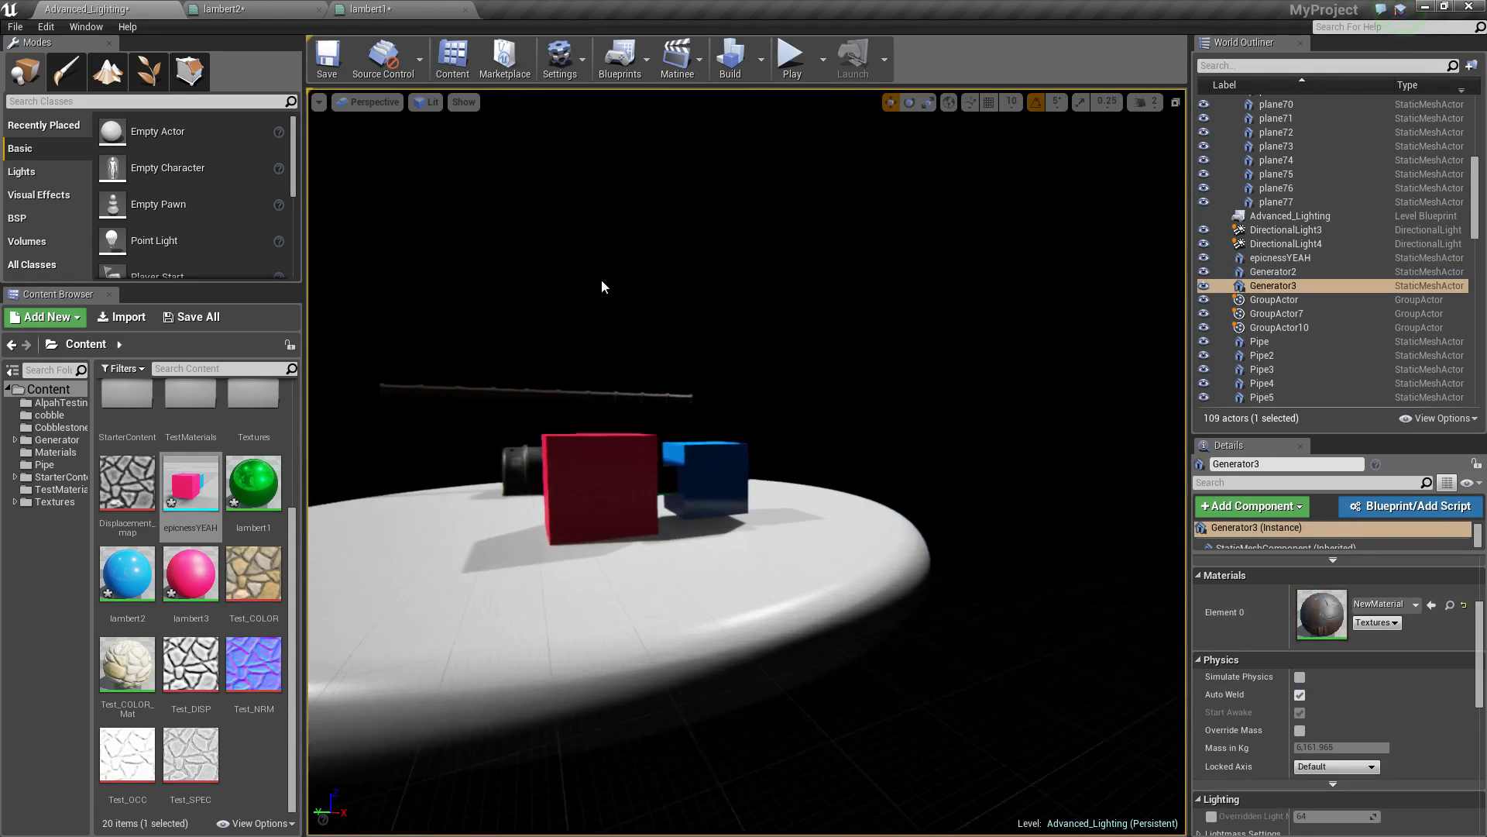
right_click(523, 323)
key(w)
right_drag(671, 320, 617, 301)
click(737, 632)
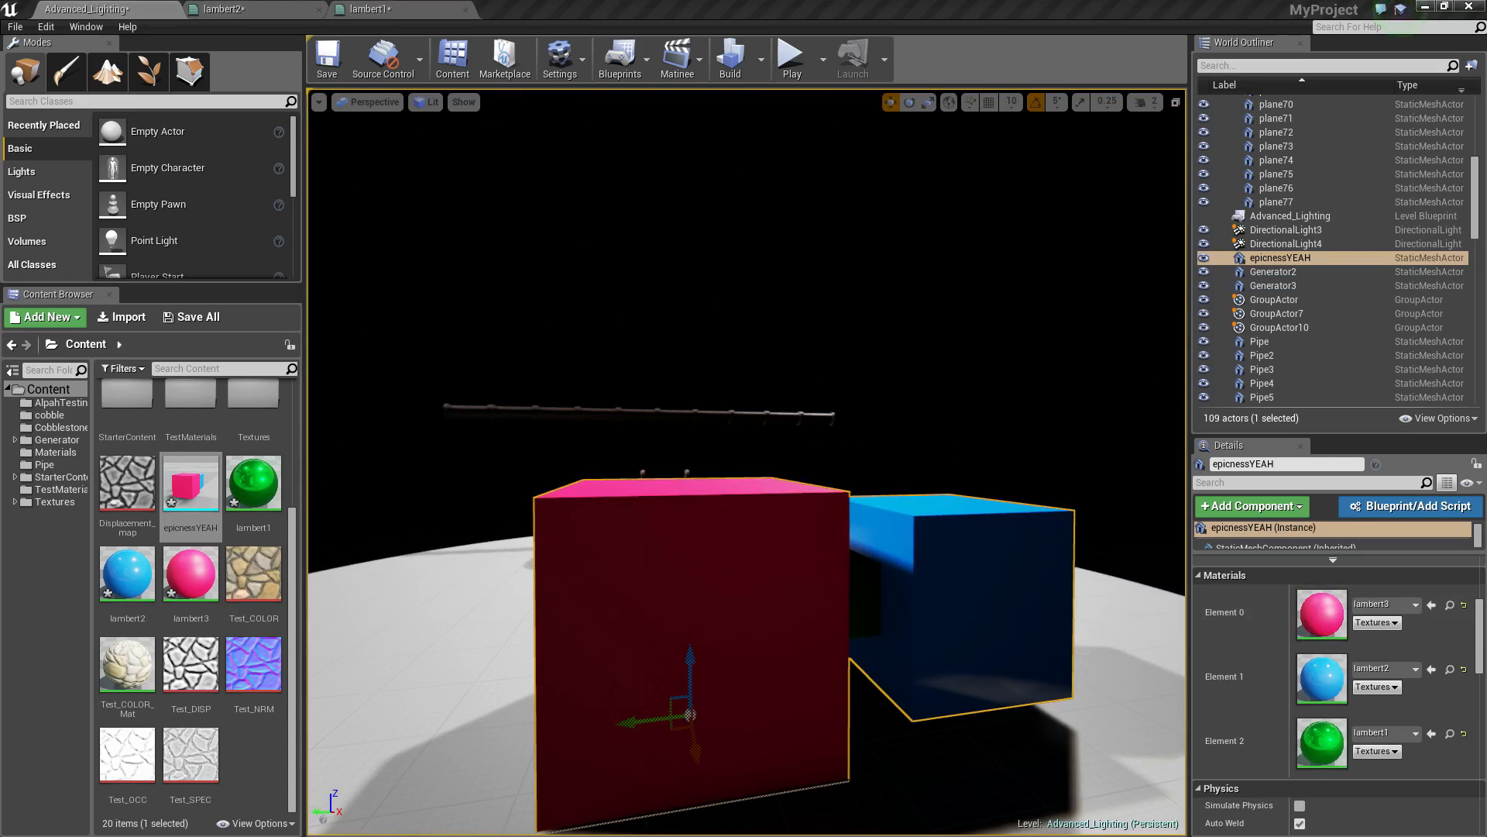
Step: Switch to Maya, delete the existing two-block mesh and create a new polygon cube
drag(0, 93, 692, 1)
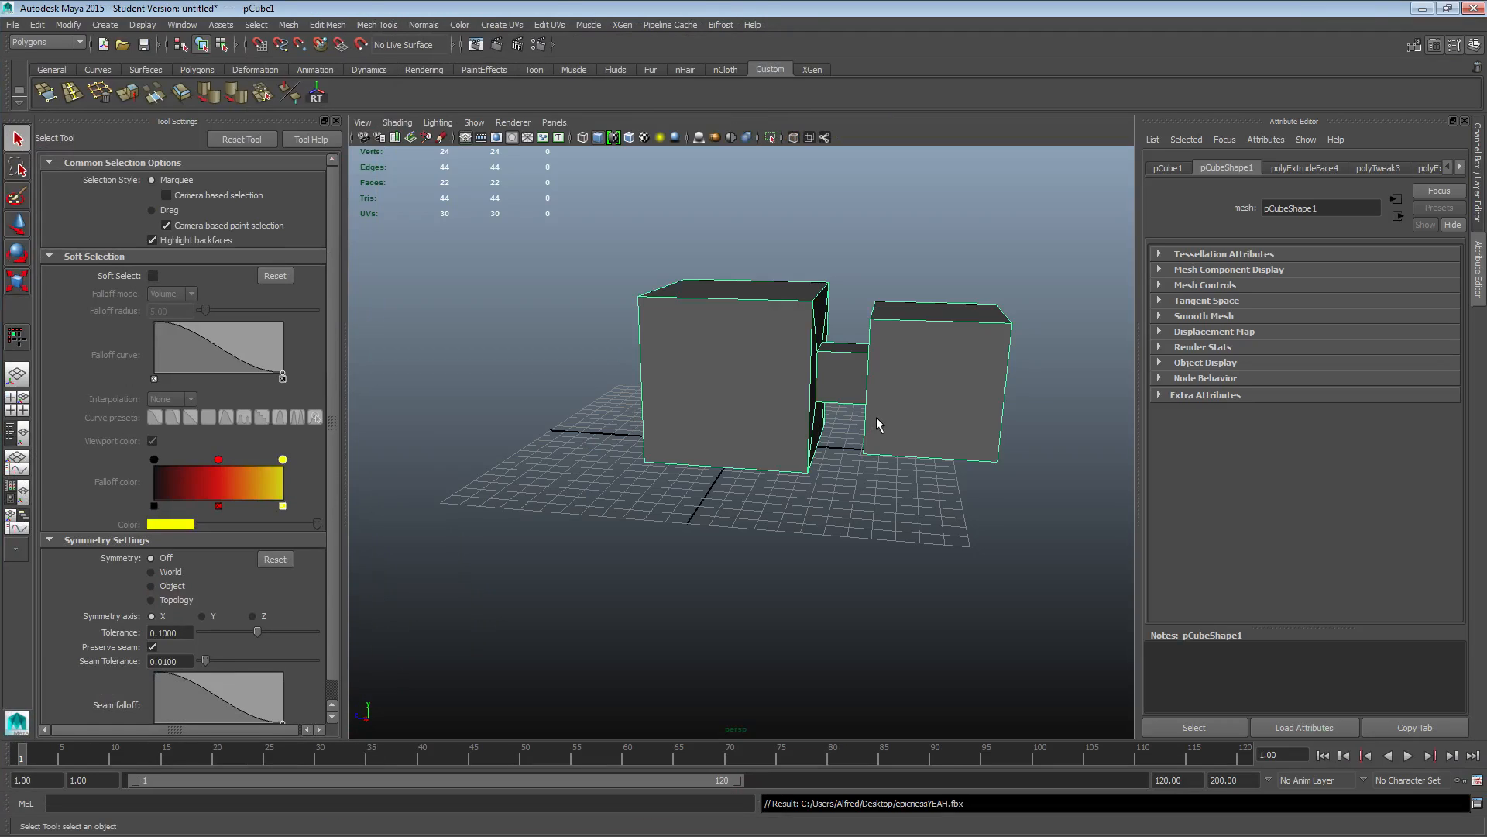
key(Delete)
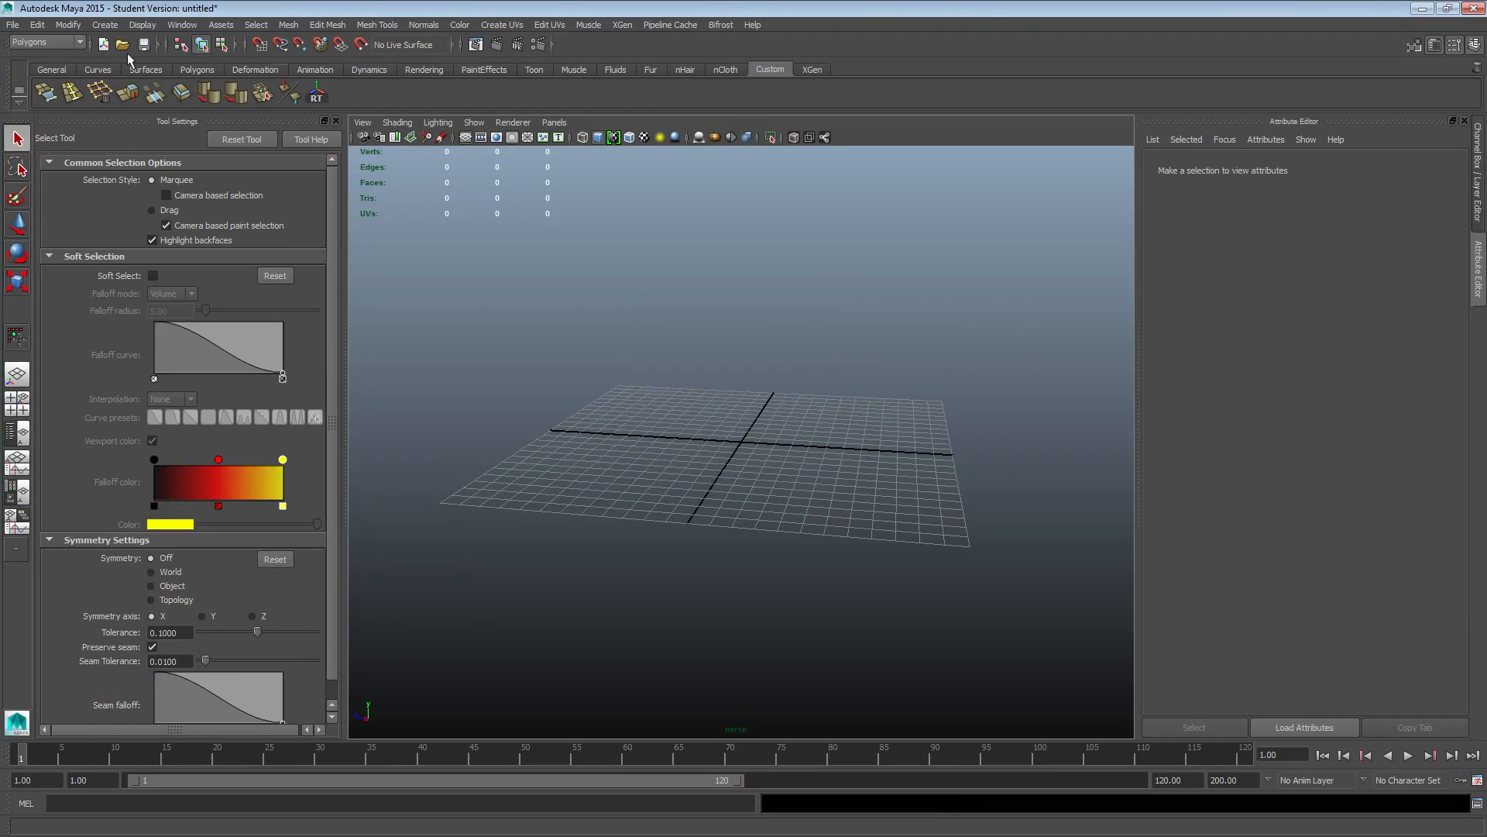
click(197, 69)
click(75, 95)
mouse_move(748, 452)
mouse_down()
mouse_move(772, 422)
mouse_move(840, 465)
mouse_move(790, 359)
mouse_move(940, 368)
mouse_move(837, 402)
mouse_move(654, 395)
mouse_move(830, 375)
mouse_move(711, 399)
mouse_move(734, 399)
mouse_up()
Step: Extrude a side face of the cube, scale it down and extrude it outward into a narrow connector
key(w)
click(822, 390)
click(449, 94)
key(r)
key(g)
key(w)
drag(758, 372, 960, 412)
Step: Extrude the connector's end face, scale it up and pull it outward into a second block
key(g)
key(e)
key(r)
key(e)
key(w)
key(r)
key(g)
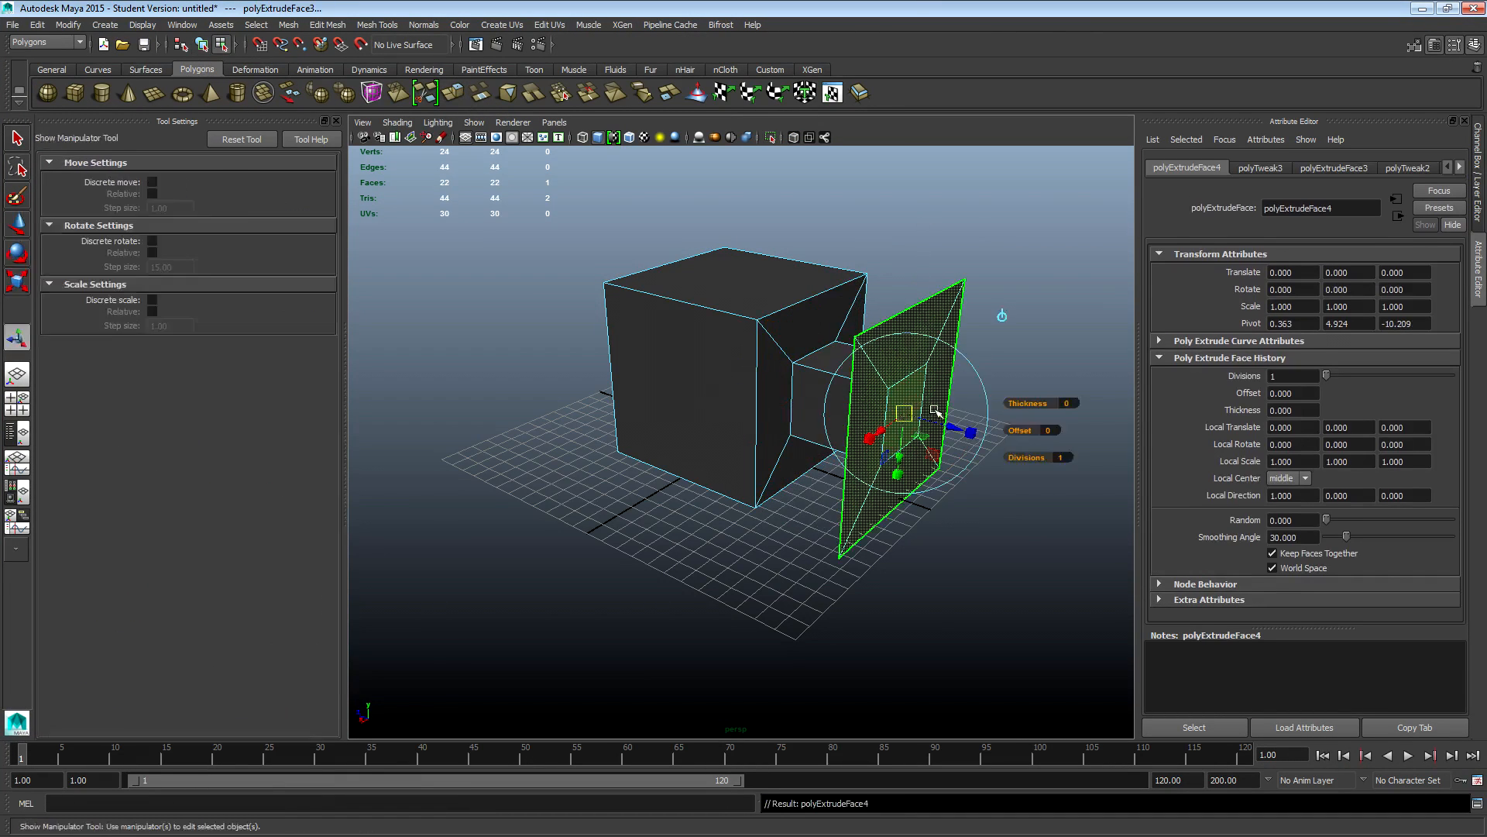
key(w)
drag(853, 392, 1049, 448)
Step: Extrude the first cube's top face, scale it down and extrude it upward into a narrow neck
click(732, 288)
alt+drag(677, 332, 763, 345)
key(g)
key(e)
key(w)
drag(743, 234, 745, 230)
key(e)
key(r)
drag(743, 285, 719, 286)
key(g)
key(w)
drag(743, 228, 750, 173)
Step: Extrude the neck's top face, scale it up and pull it upward into a third block
key(g)
key(g)
key(r)
drag(742, 230, 875, 233)
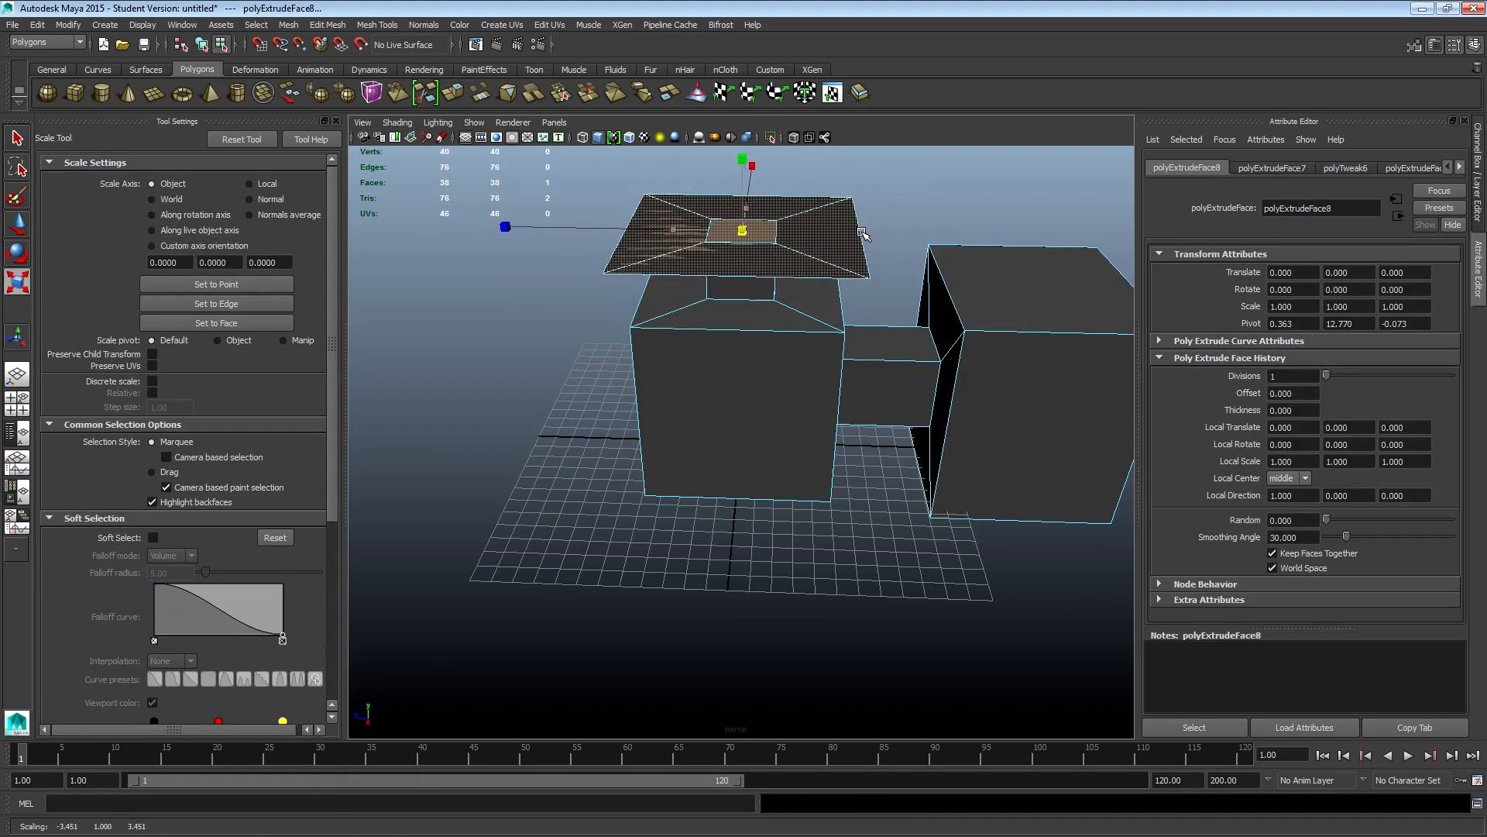
key(g)
key(w)
scroll(814, 246, down, 5)
drag(751, 273, 749, 176)
Step: Select the front faces of the side connector and the upper neck
click(860, 310)
scroll(885, 305, up, 6)
alt+middle_drag(886, 305, 763, 361)
click(826, 391)
shift+click(633, 193)
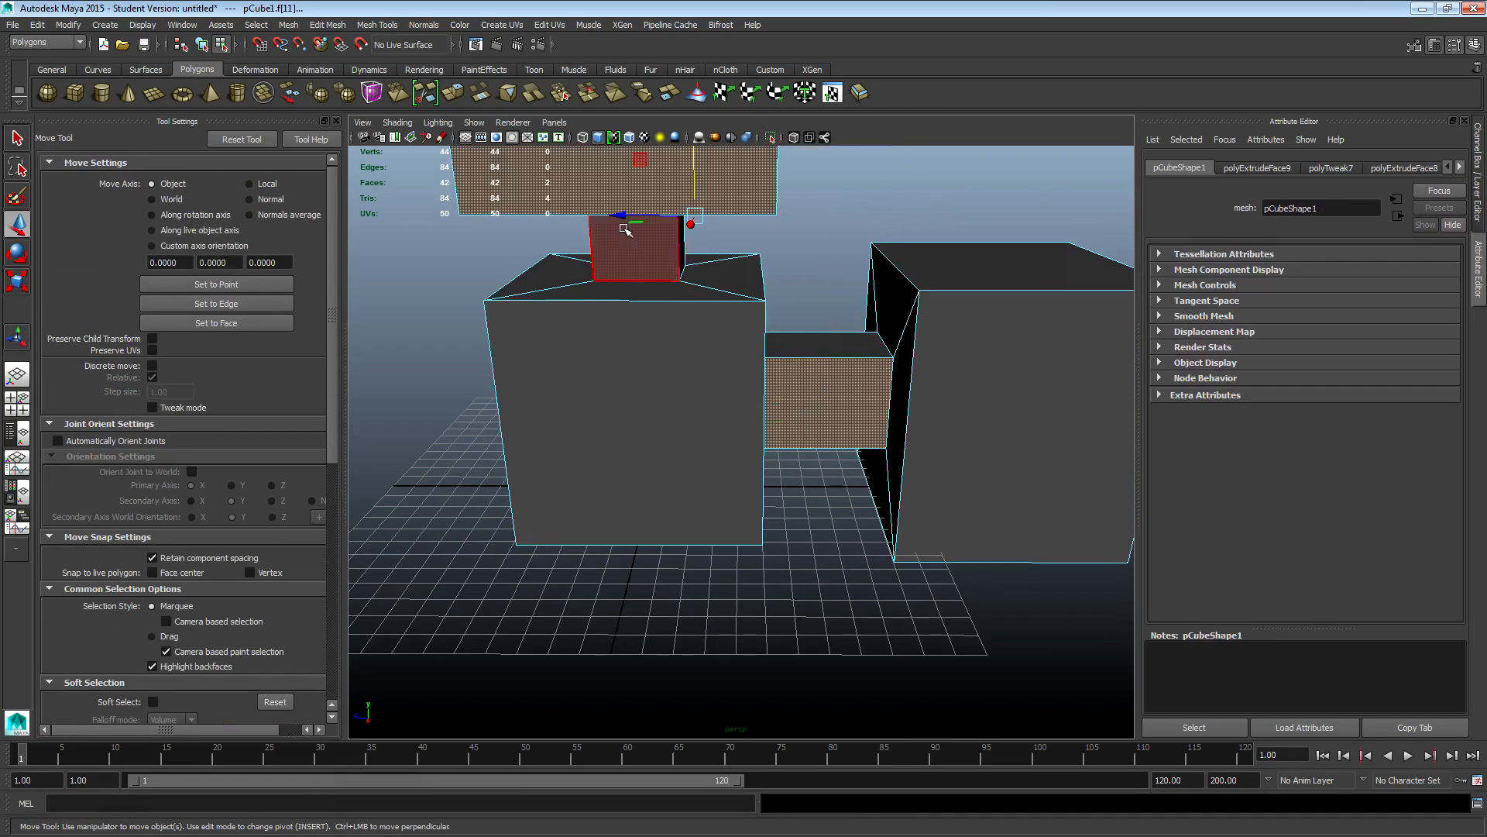
click(625, 230)
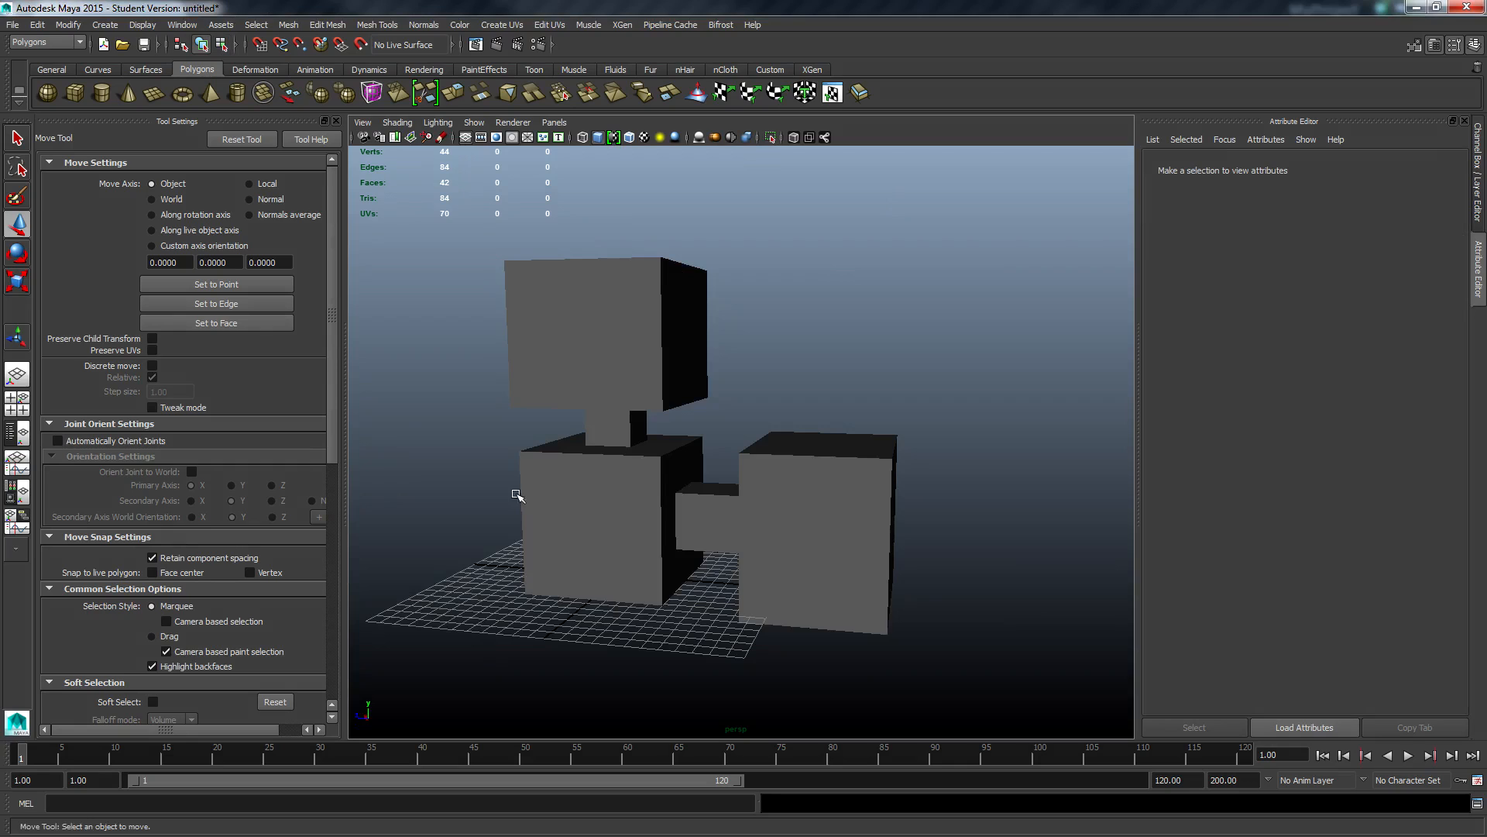
Step: Assign a new Lambert material to the whole mesh and set its color to grey
alt+drag(812, 351, 827, 349)
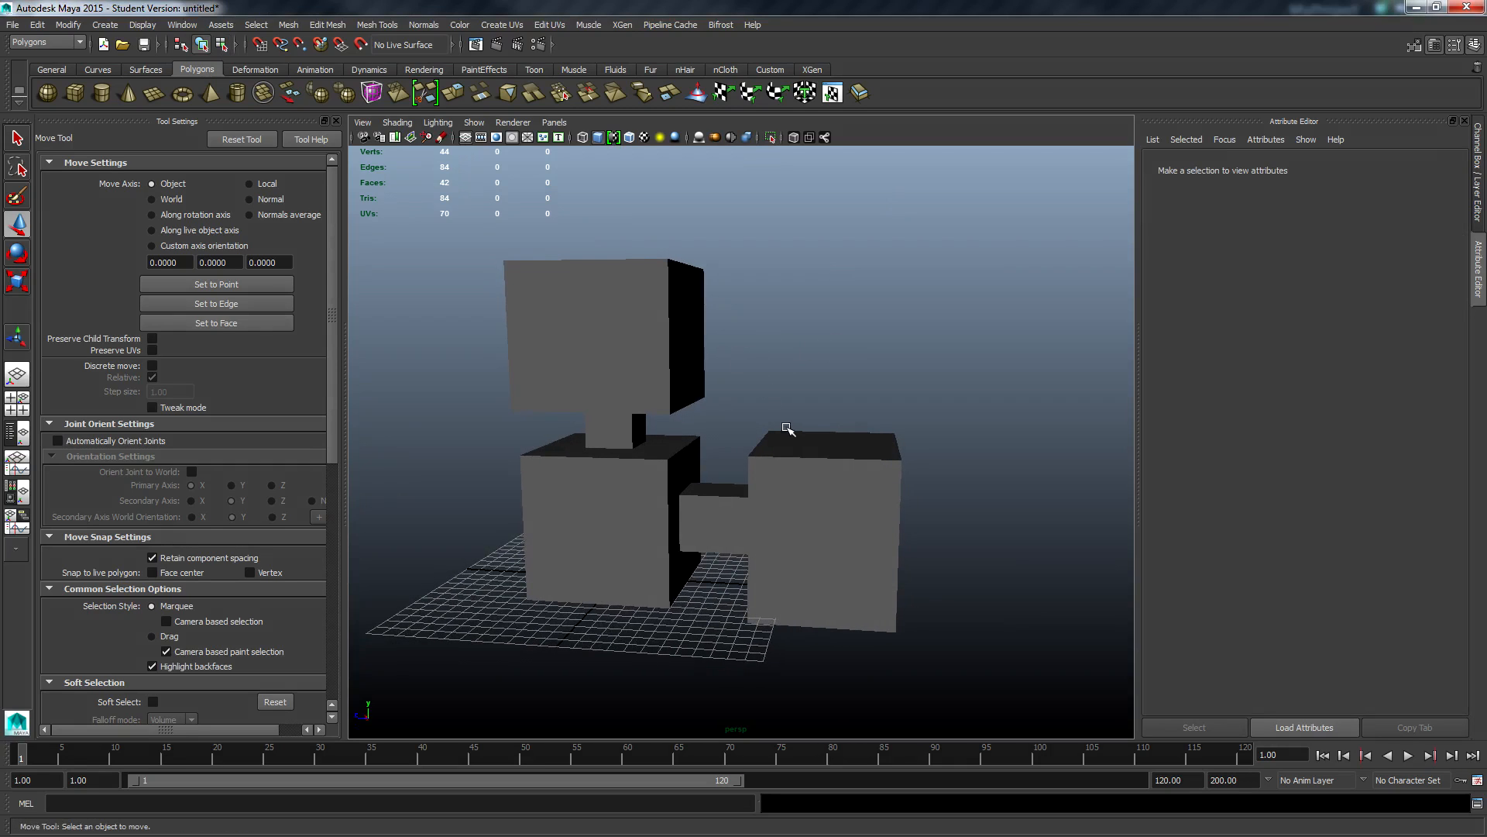
right_drag(822, 465, 827, 759)
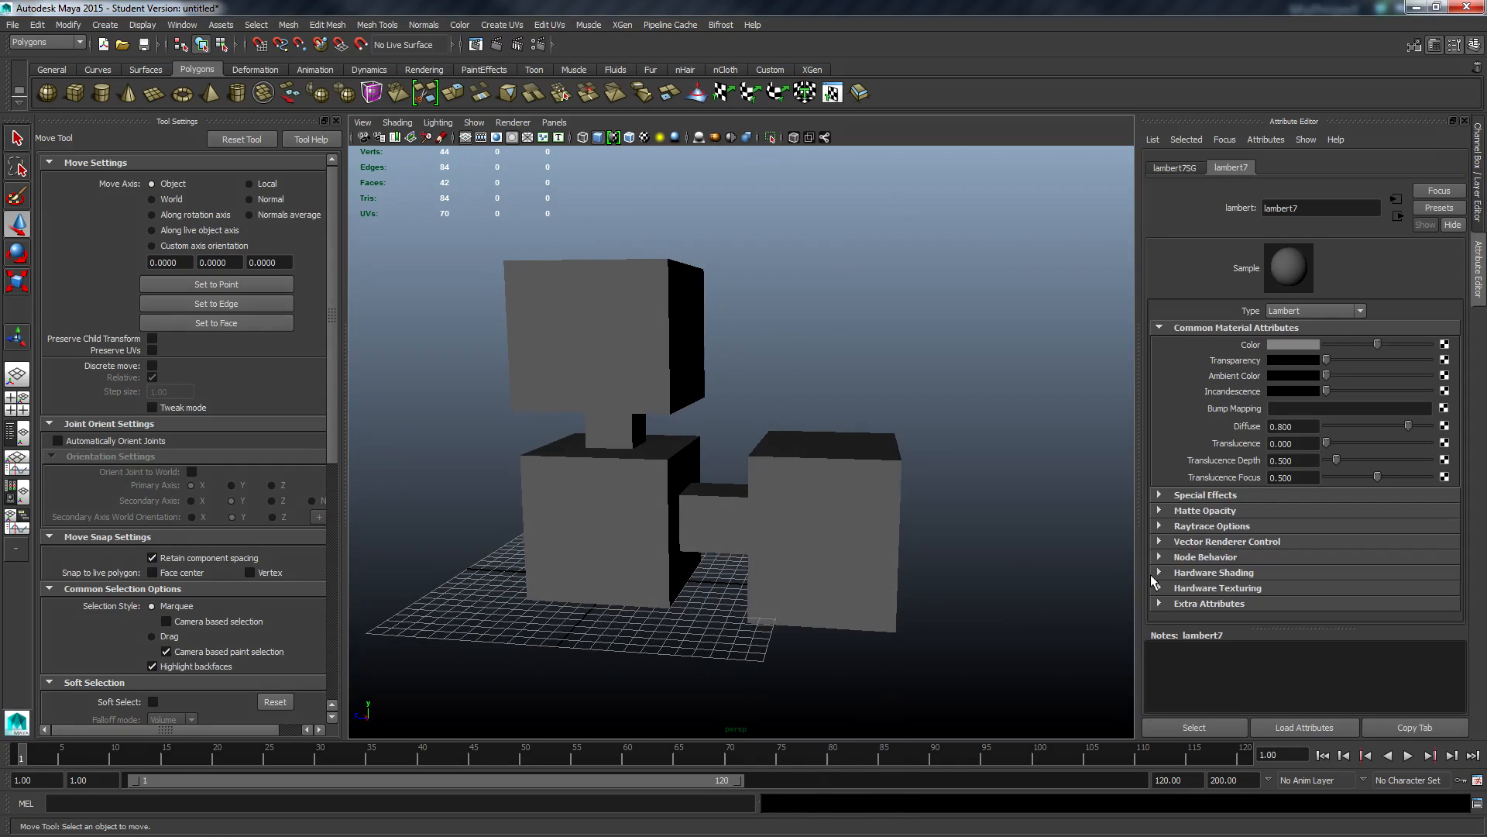
click(1294, 345)
mouse_move(1386, 341)
mouse_down()
mouse_move(1411, 369)
mouse_move(1402, 333)
mouse_move(1439, 362)
mouse_up()
click(1424, 300)
click(1160, 334)
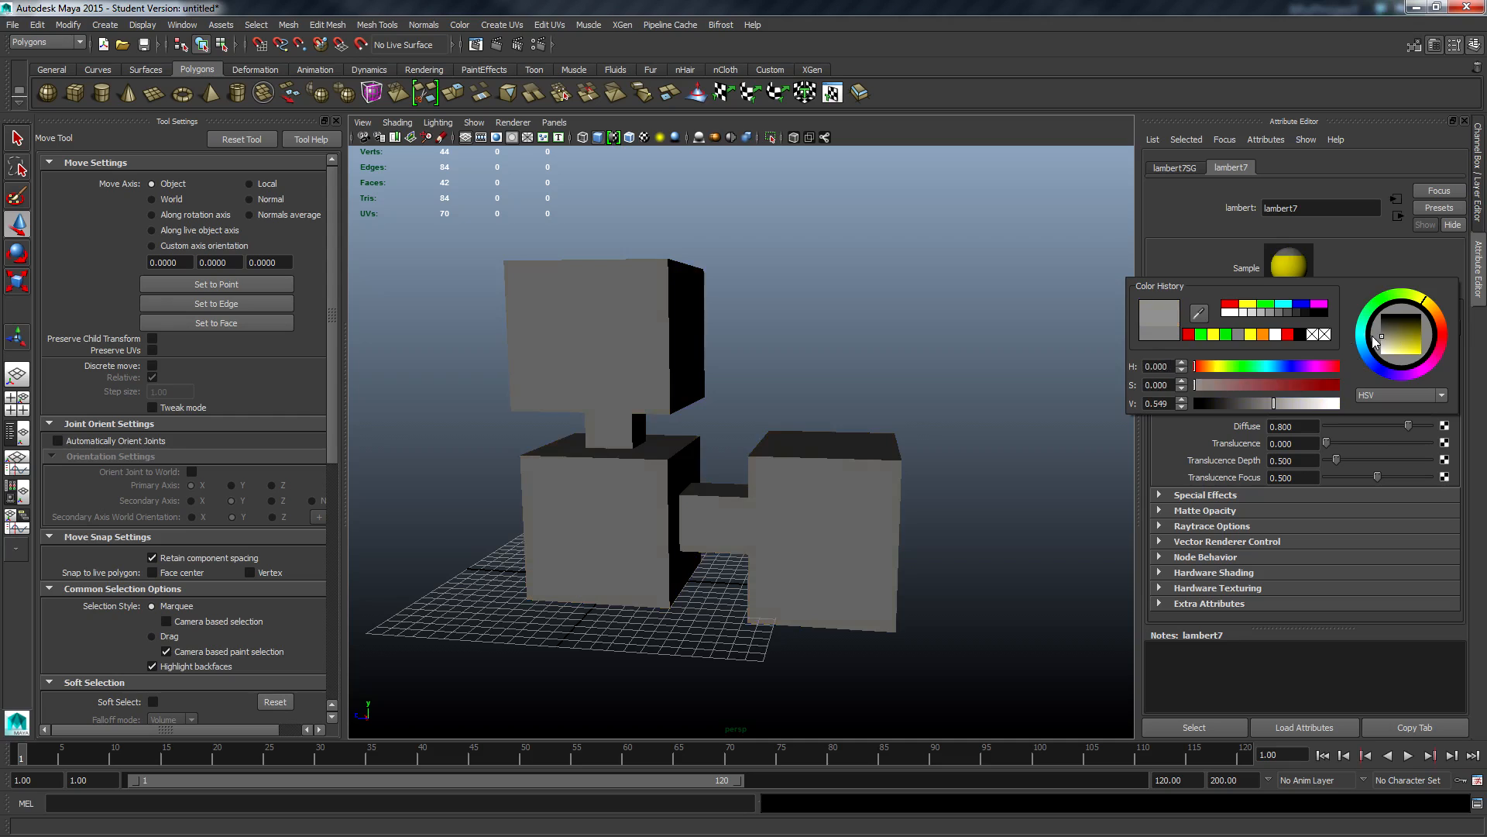
Step: Select all faces of the side block and assign a new Lambert material to them
alt+right_drag(734, 400, 863, 415)
click(862, 465)
key(w)
drag(737, 365, 996, 697)
alt+drag(996, 697, 736, 370)
right_drag(932, 482, 956, 785)
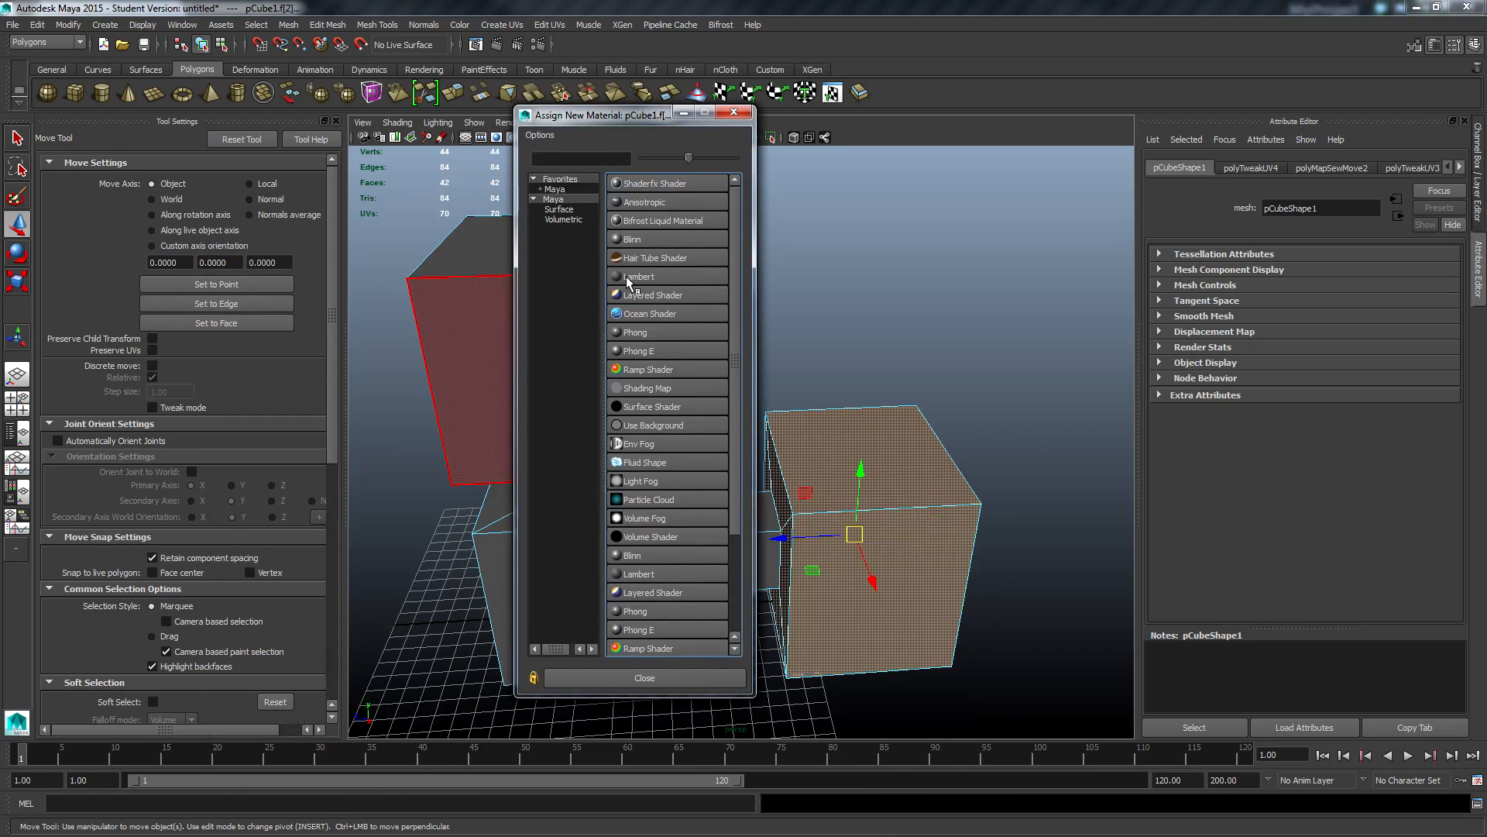
click(629, 277)
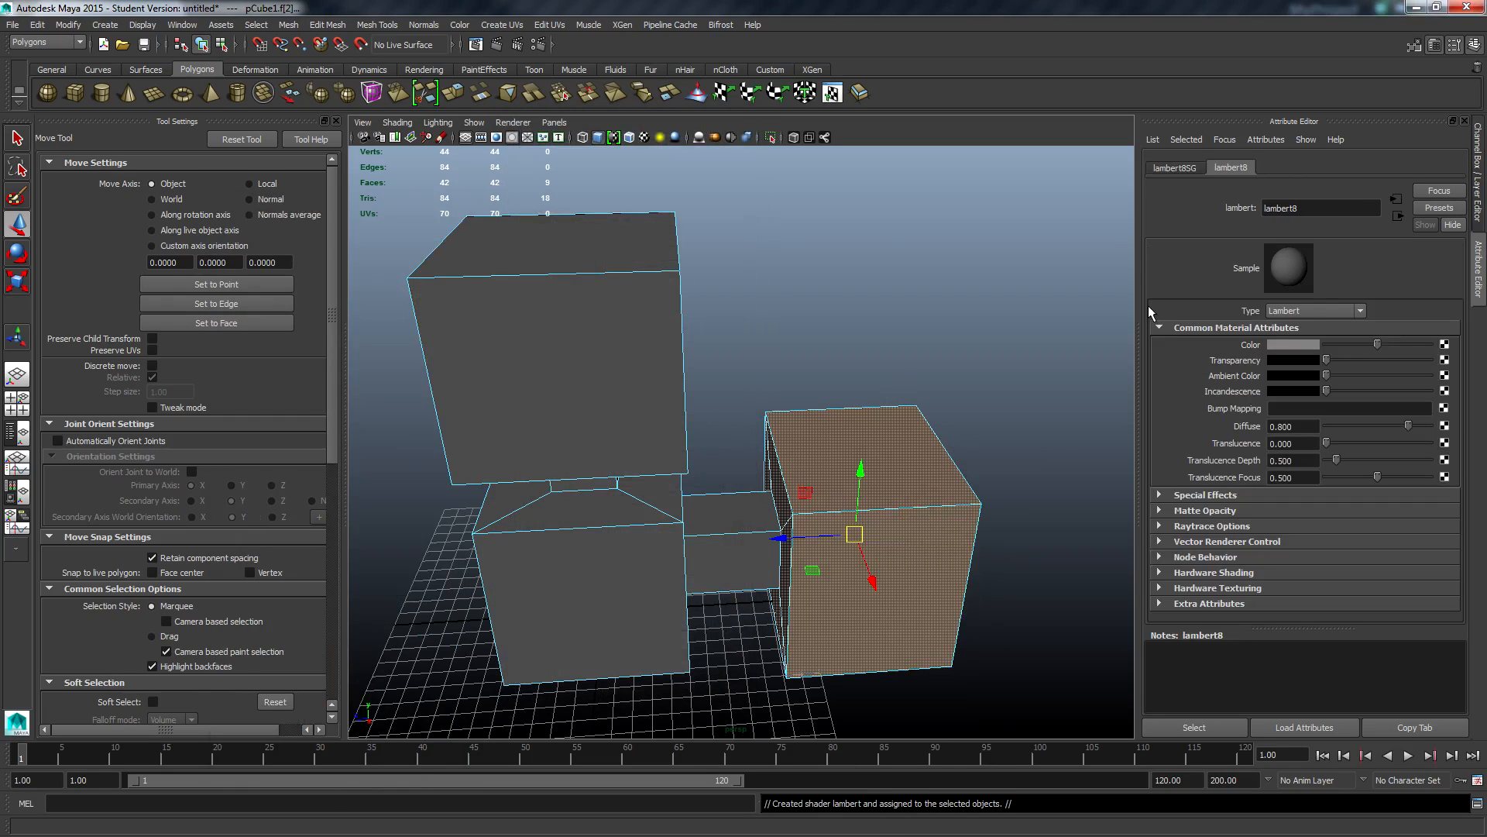
Step: Set the color of the side block's new Lambert material to yellow
click(1290, 347)
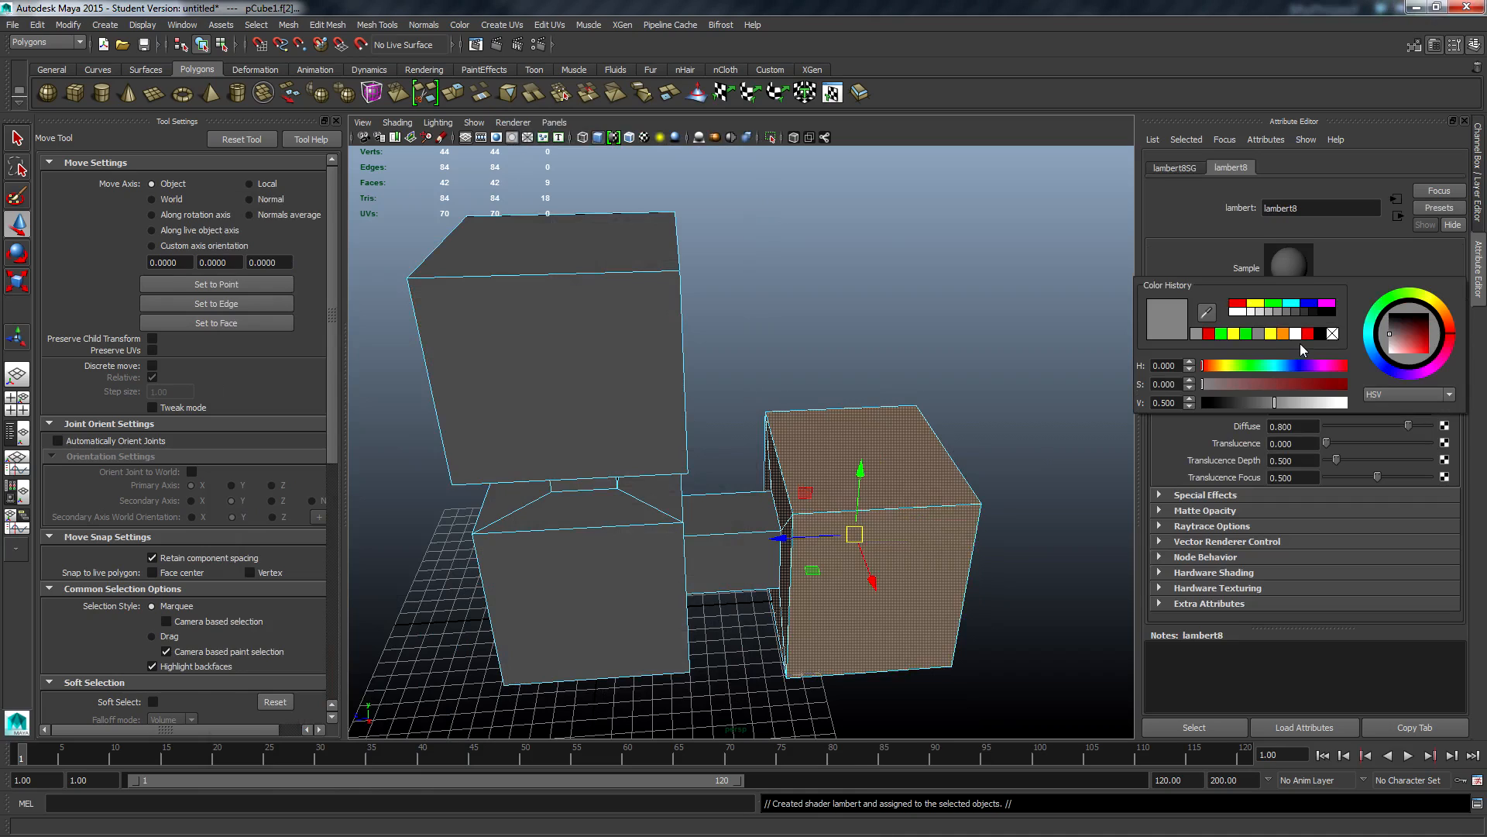
drag(1433, 314, 1435, 312)
click(1426, 318)
click(904, 279)
Step: Select the faces of the upper block and assign them a new Lambert material colored red
alt+drag(903, 279, 630, 356)
alt+middle_drag(612, 321, 749, 376)
drag(595, 184, 658, 473)
right_drag(775, 342, 772, 641)
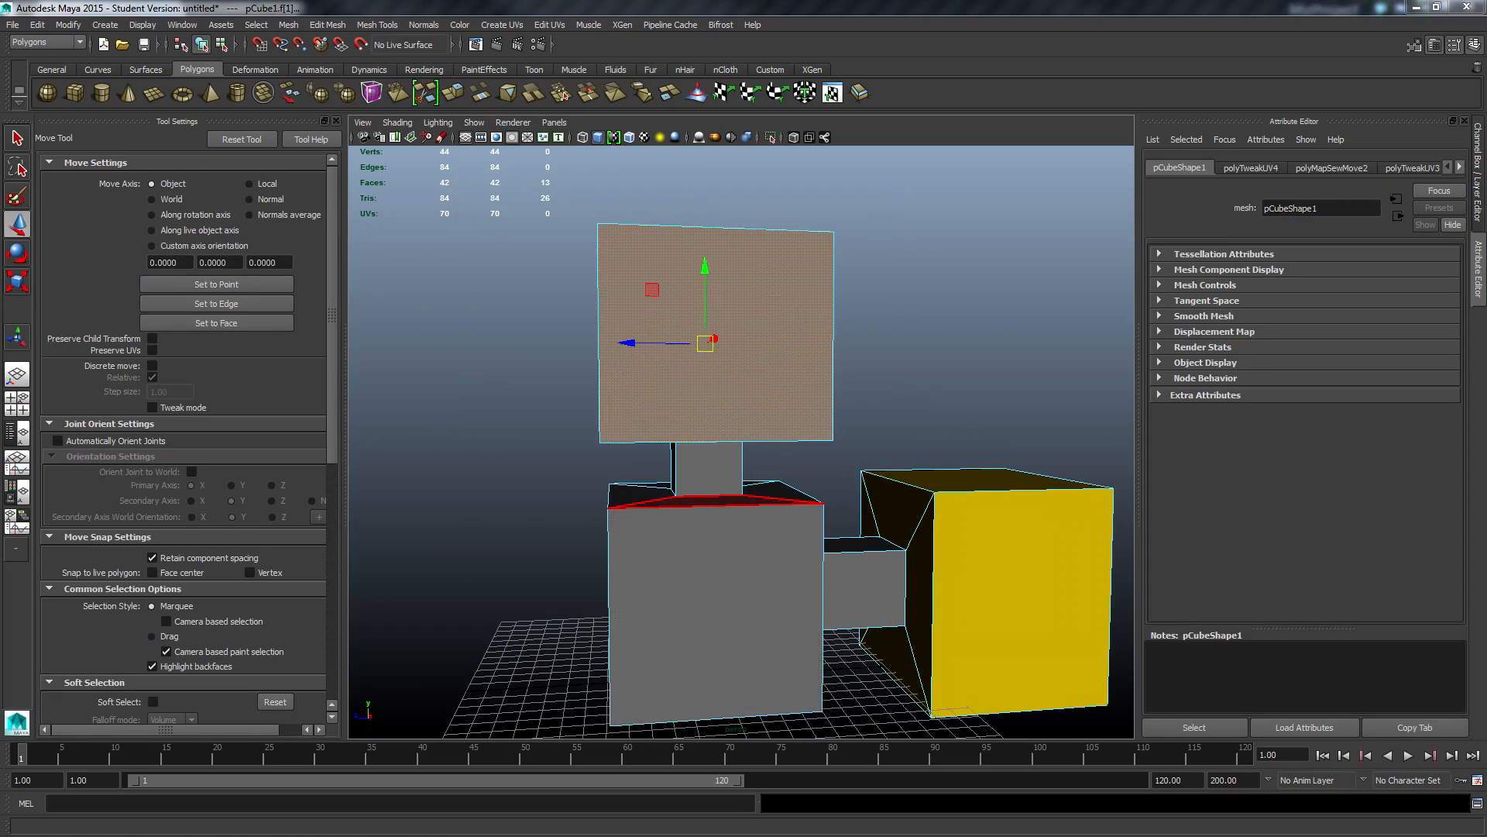
drag(175, 177, 375, 97)
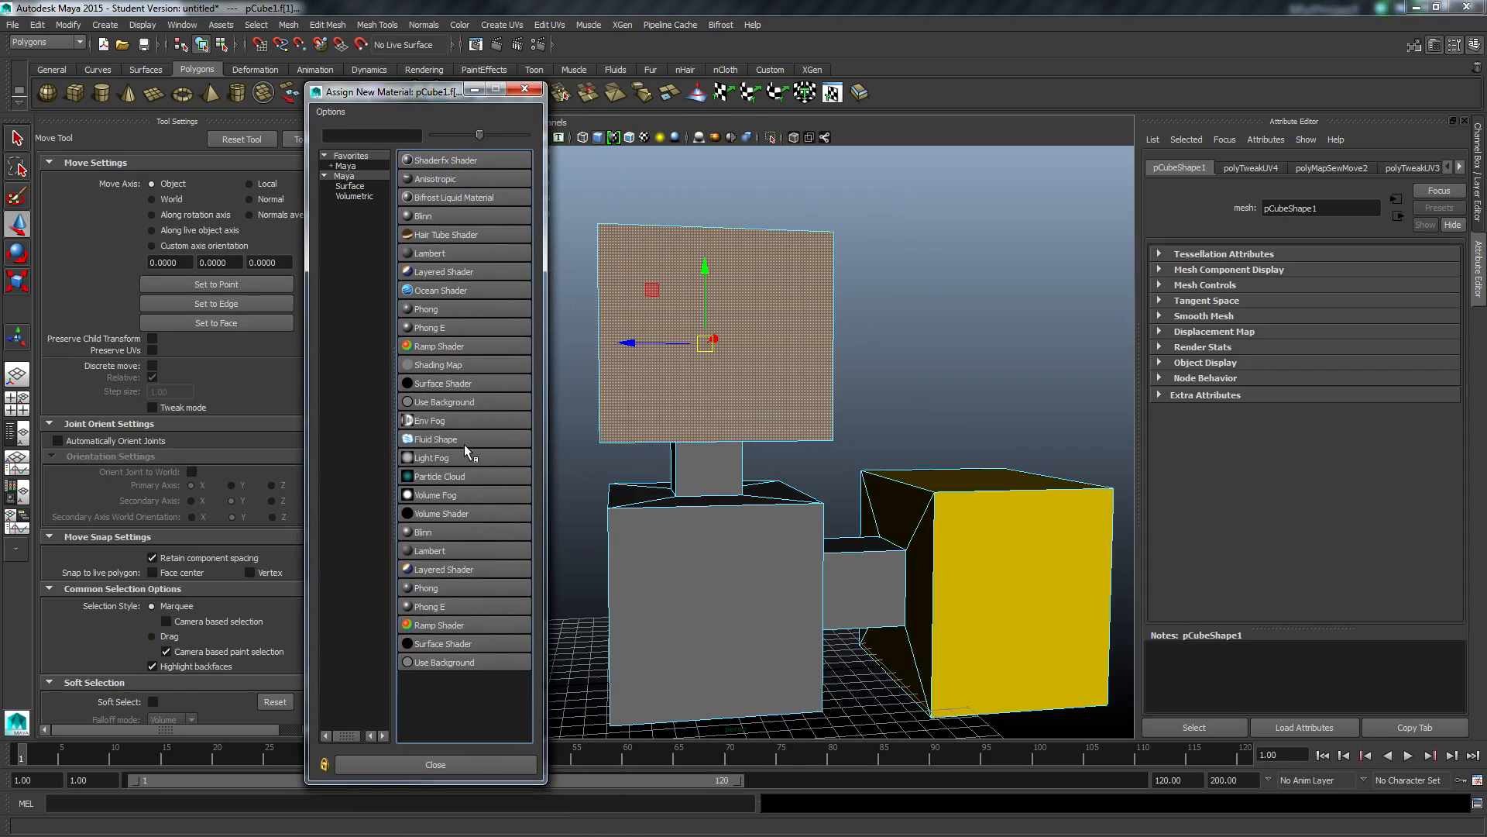
click(430, 254)
click(1300, 343)
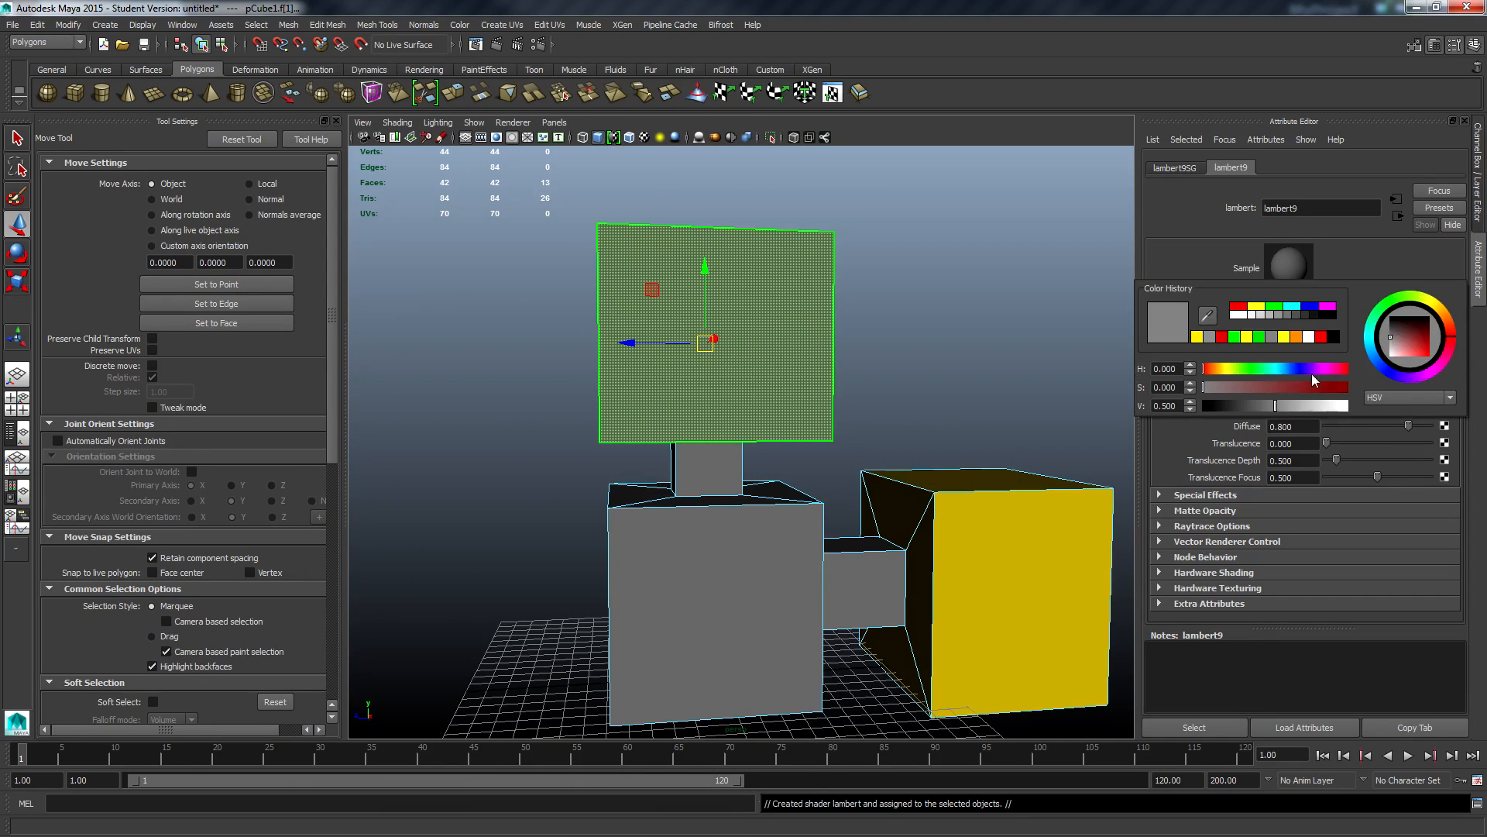
click(1411, 318)
Step: Select the faces of the lower block and assign them a new Lambert material colored green
alt+drag(725, 581, 690, 541)
drag(512, 465, 883, 736)
mouse_move(692, 590)
right_down()
mouse_move(744, 750)
mouse_move(692, 590)
right_up()
right_drag(734, 482, 775, 783)
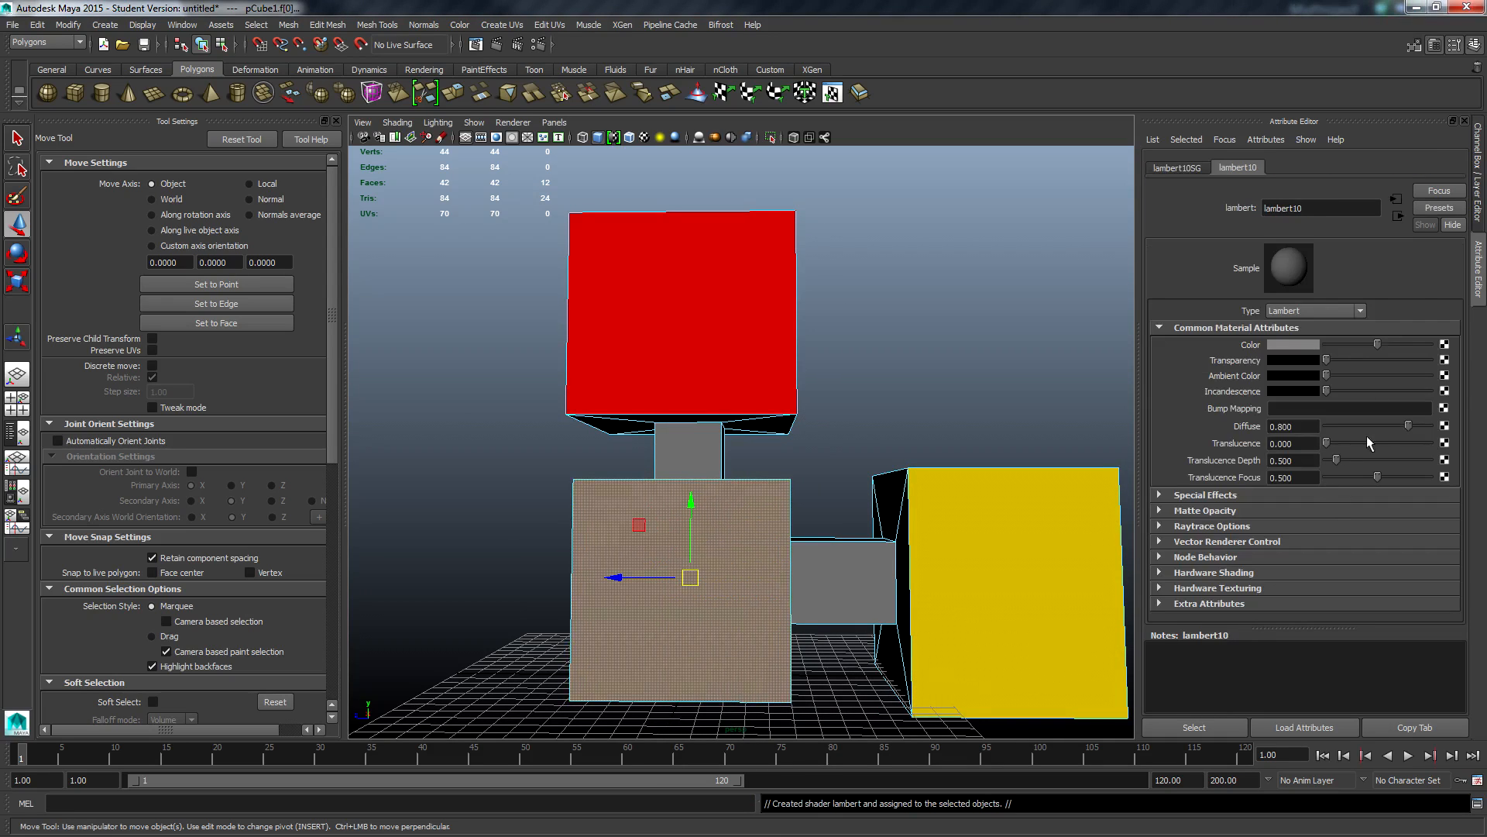
click(1298, 346)
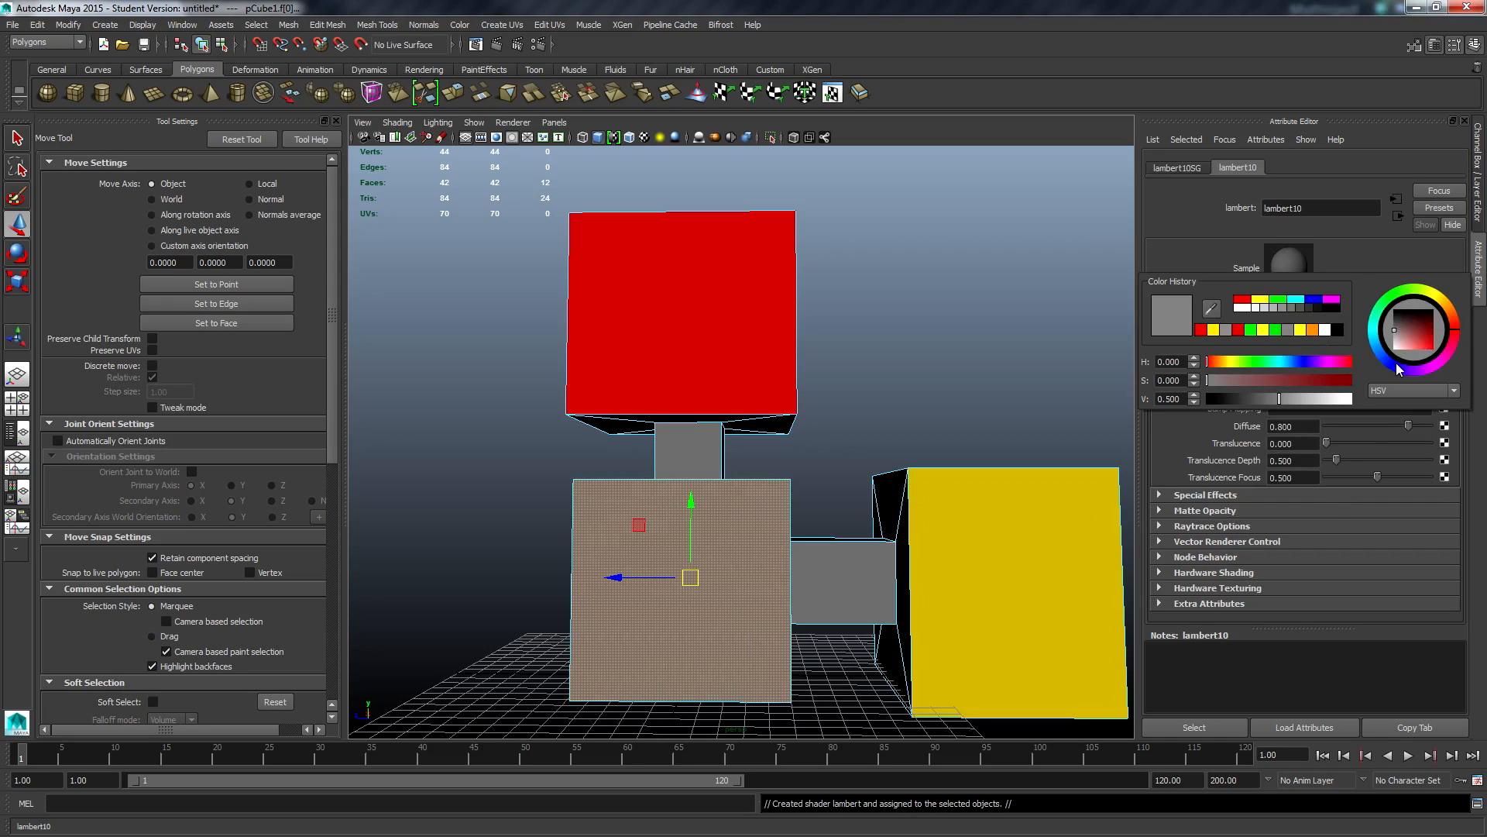
click(1432, 348)
click(973, 355)
Step: Leave face selection and look over the colored mesh from several angles
alt+drag(802, 476, 759, 513)
right_drag(694, 463, 788, 431)
scroll(788, 464, up, 4)
alt+drag(788, 468, 770, 431)
scroll(944, 557, down, 6)
key(w)
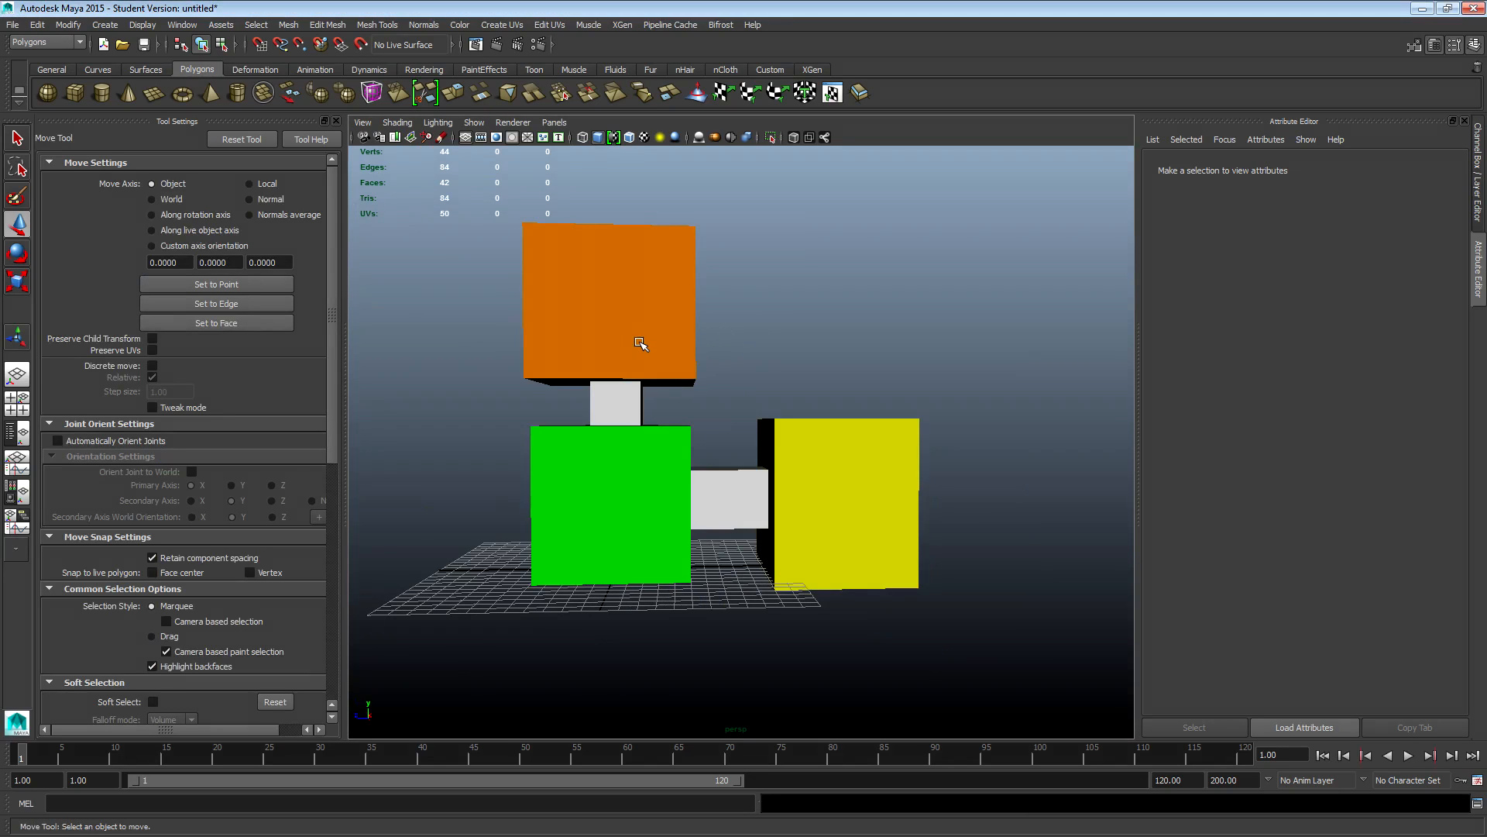
Step: Select the faces of the upper block and open the UV Texture Editor to view their UVs
right_drag(639, 341, 637, 361)
double_click(646, 311)
drag(486, 176, 771, 404)
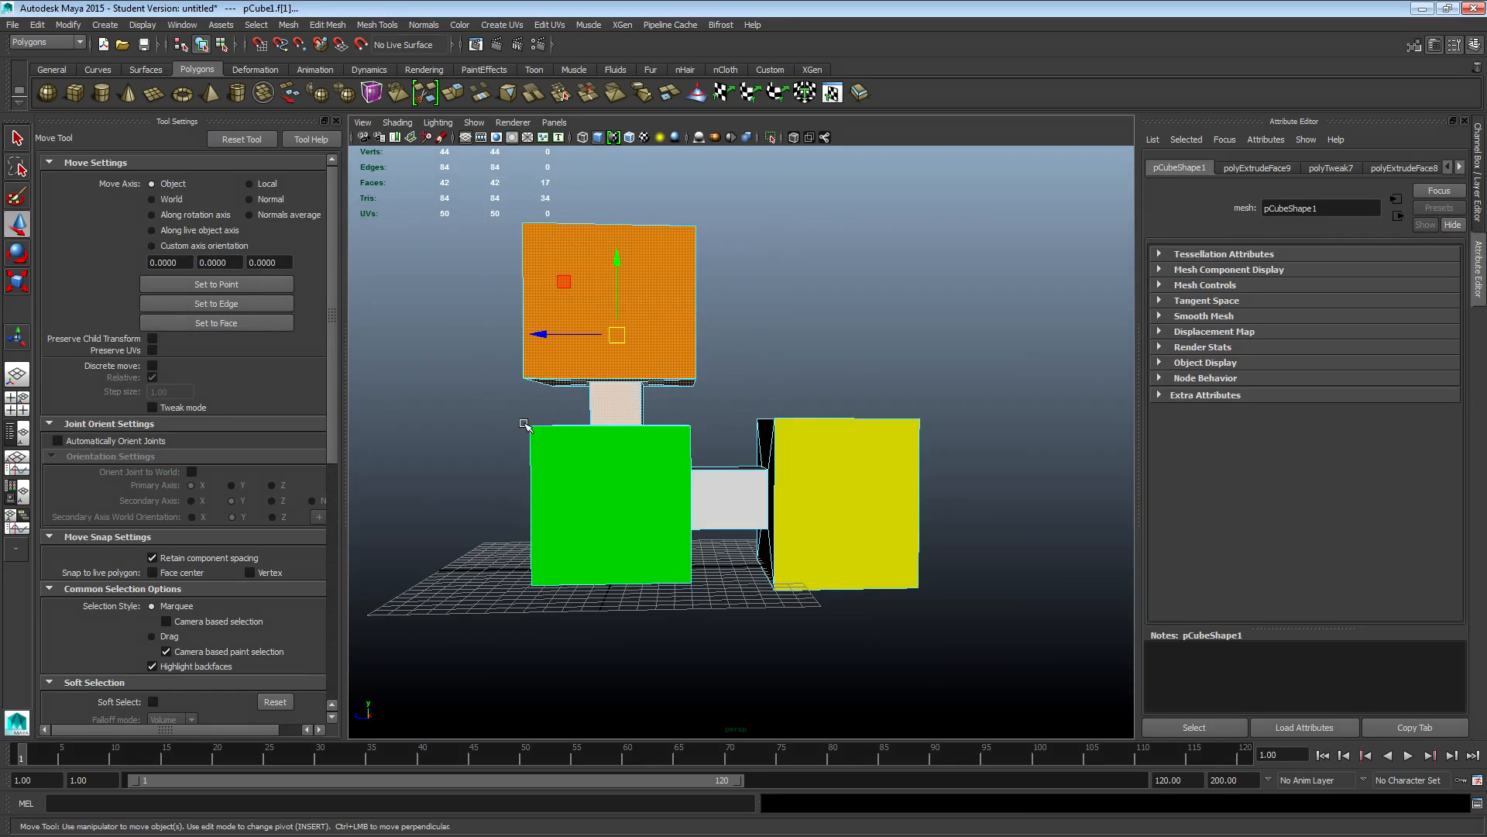
click(549, 24)
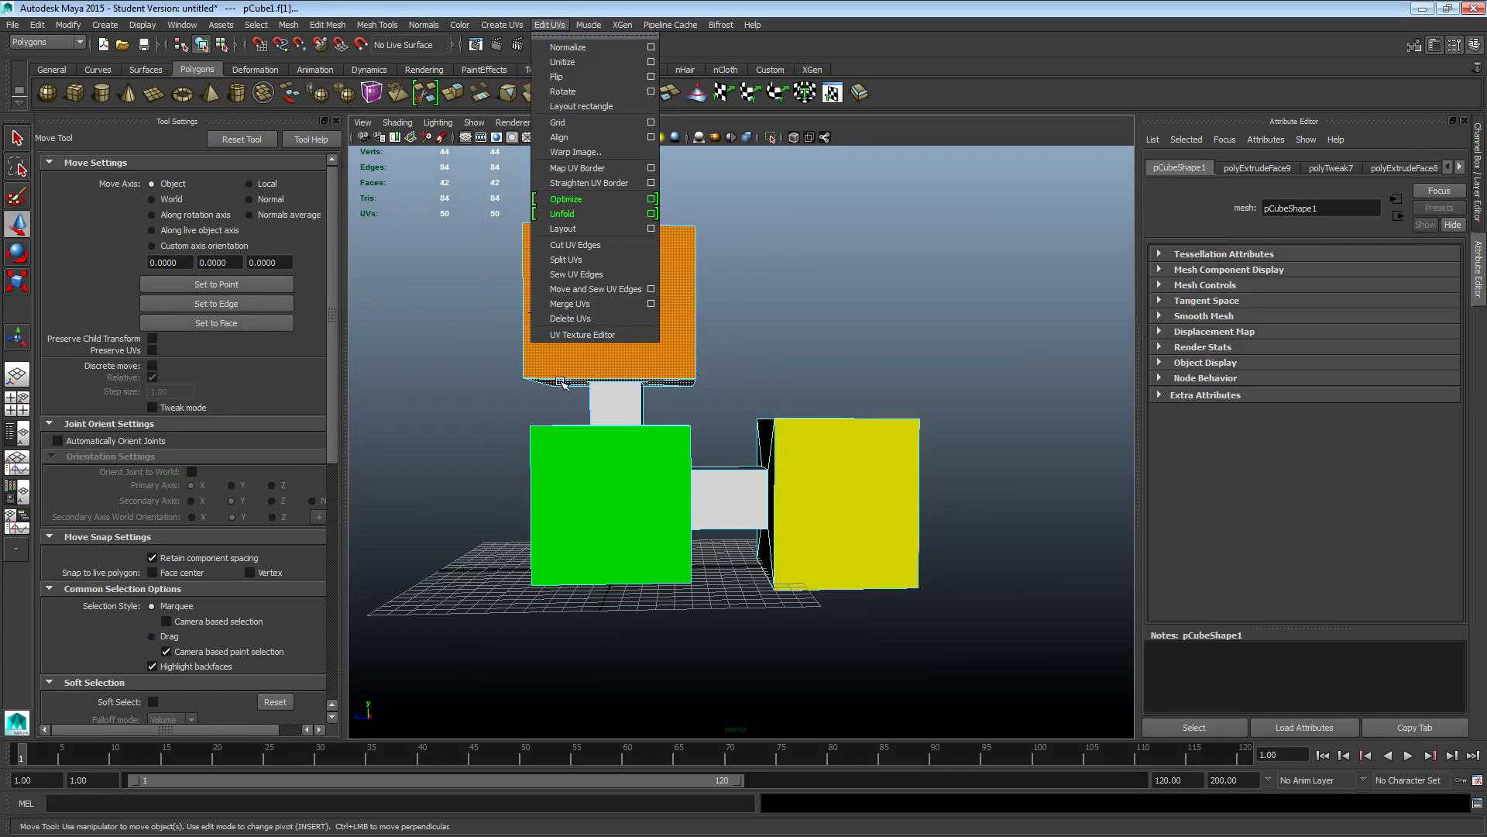
click(583, 336)
drag(446, 16, 1055, 103)
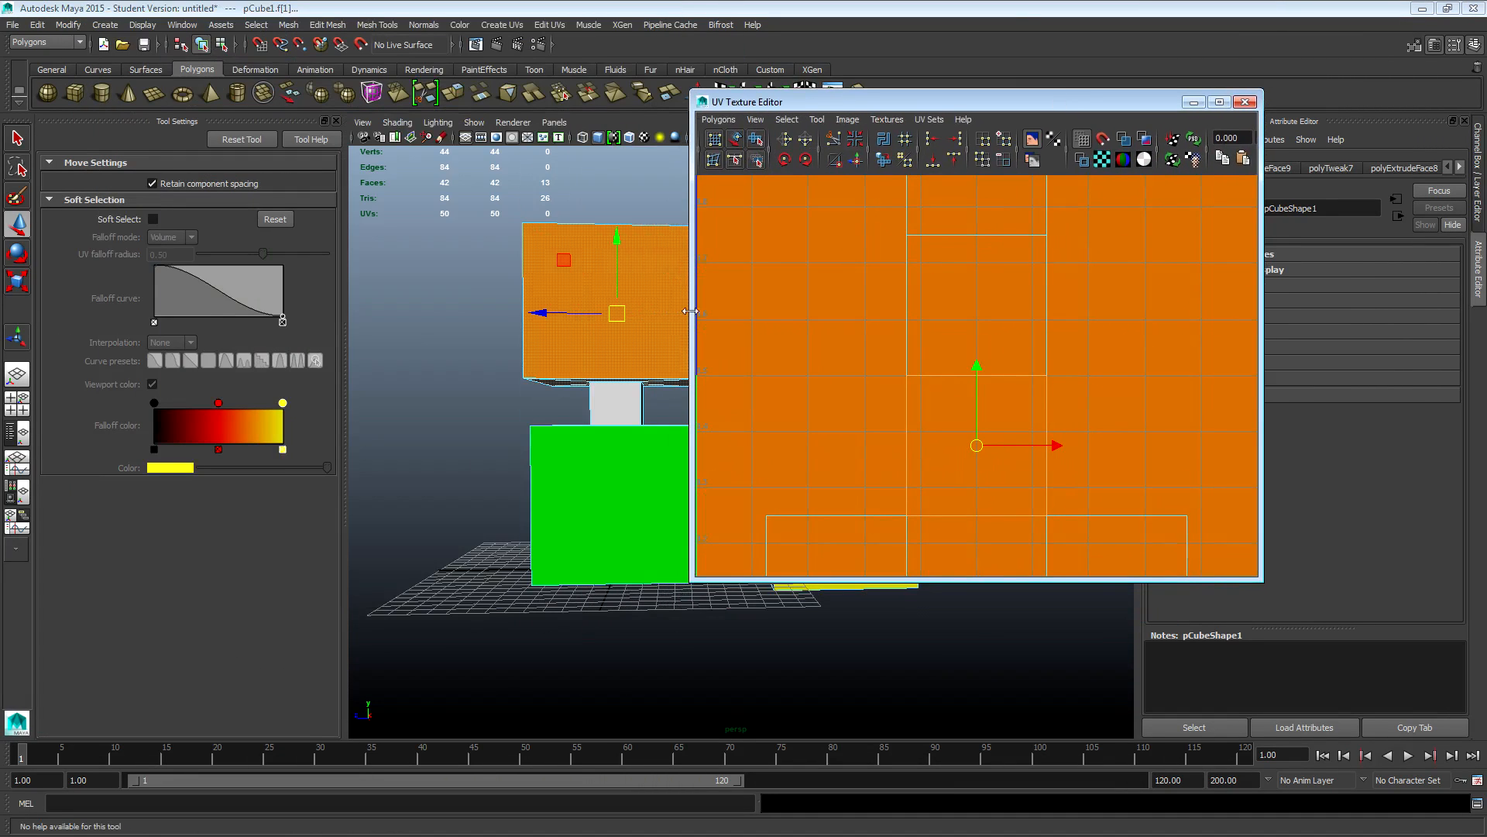
scroll(620, 322, down, 5)
alt+middle_drag(633, 415, 586, 412)
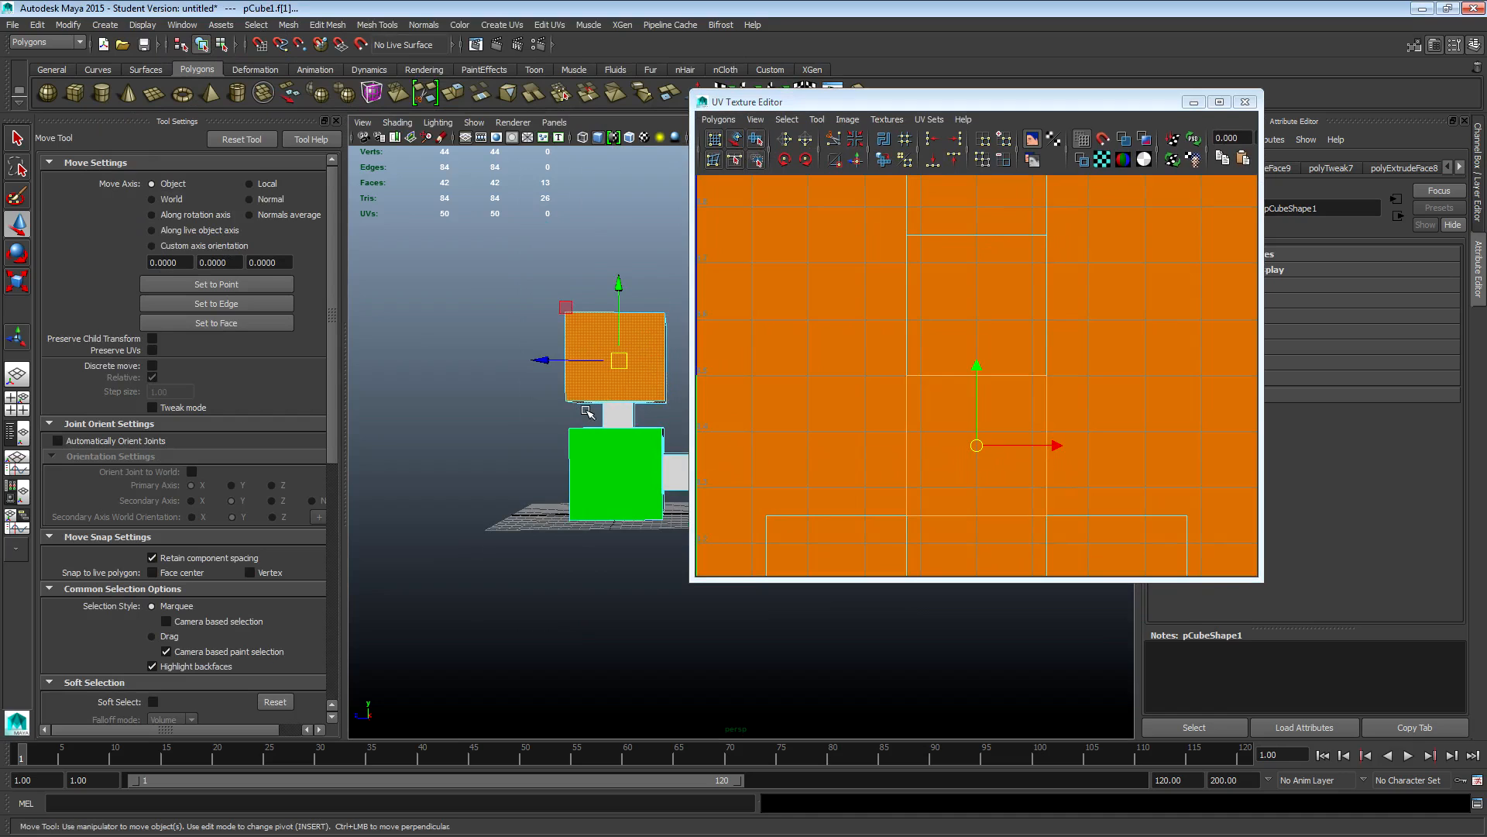
scroll(1122, 425, down, 5)
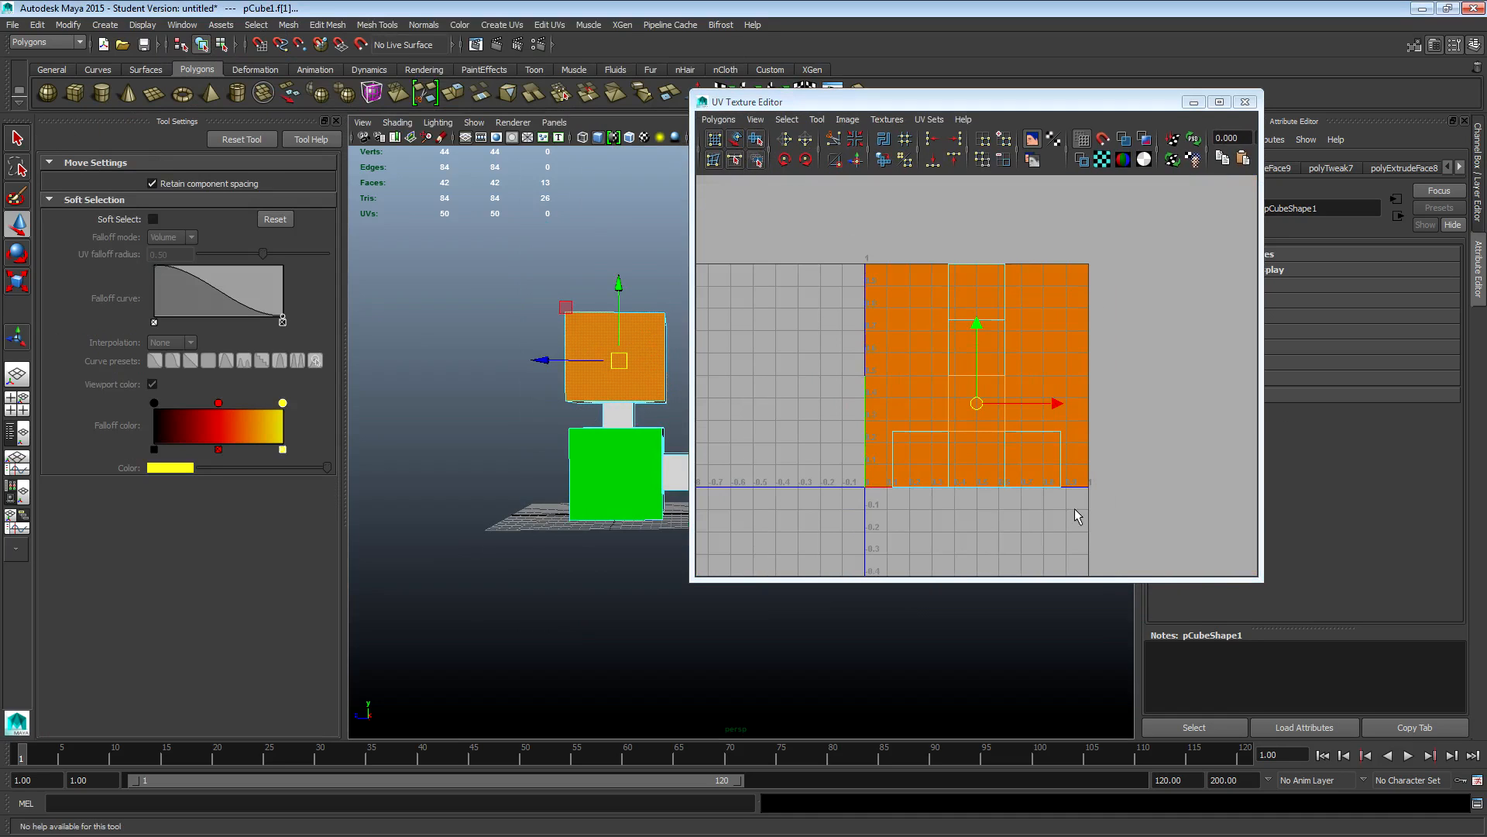
scroll(587, 318, up, 3)
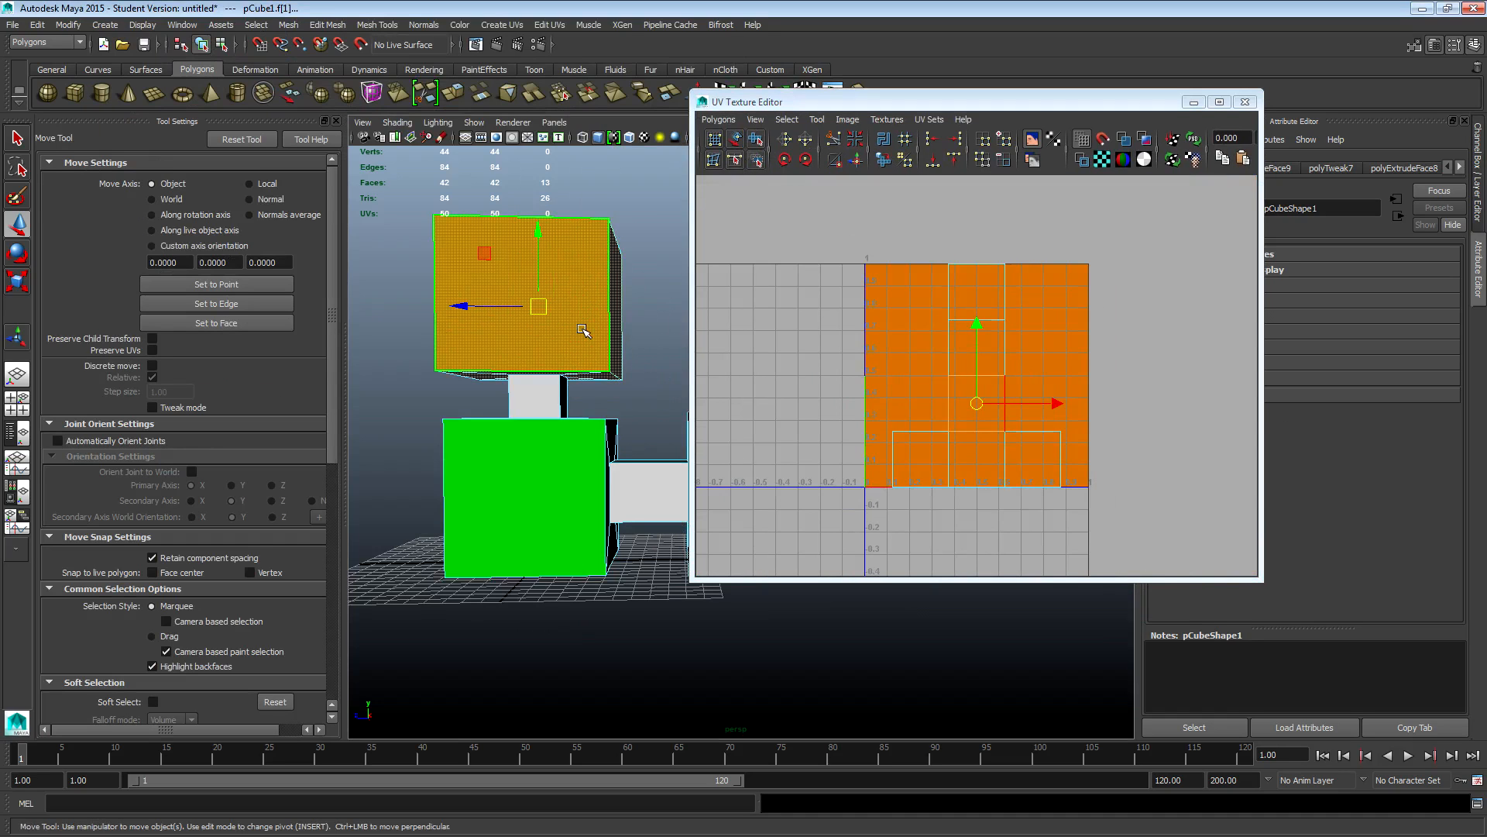
Step: Select the faces of the side block and display their UVs as shaded shells
shift+double_click(532, 450)
scroll(652, 477, down, 3)
scroll(652, 477, down, 3)
alt+middle_drag(652, 477, 537, 468)
drag(643, 361, 686, 540)
drag(581, 357, 687, 563)
ctrl+drag(501, 317, 575, 570)
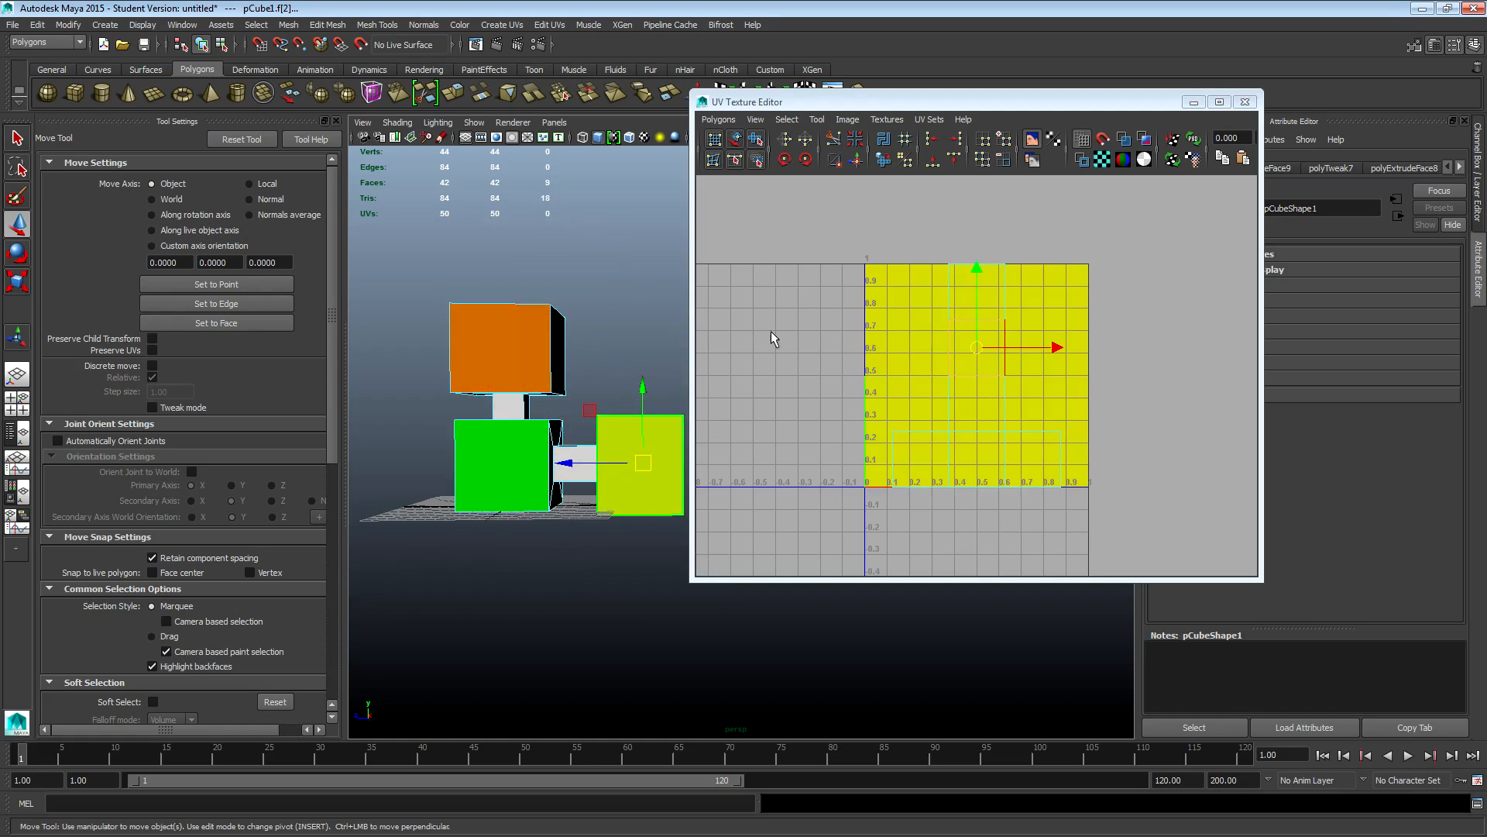
click(1003, 358)
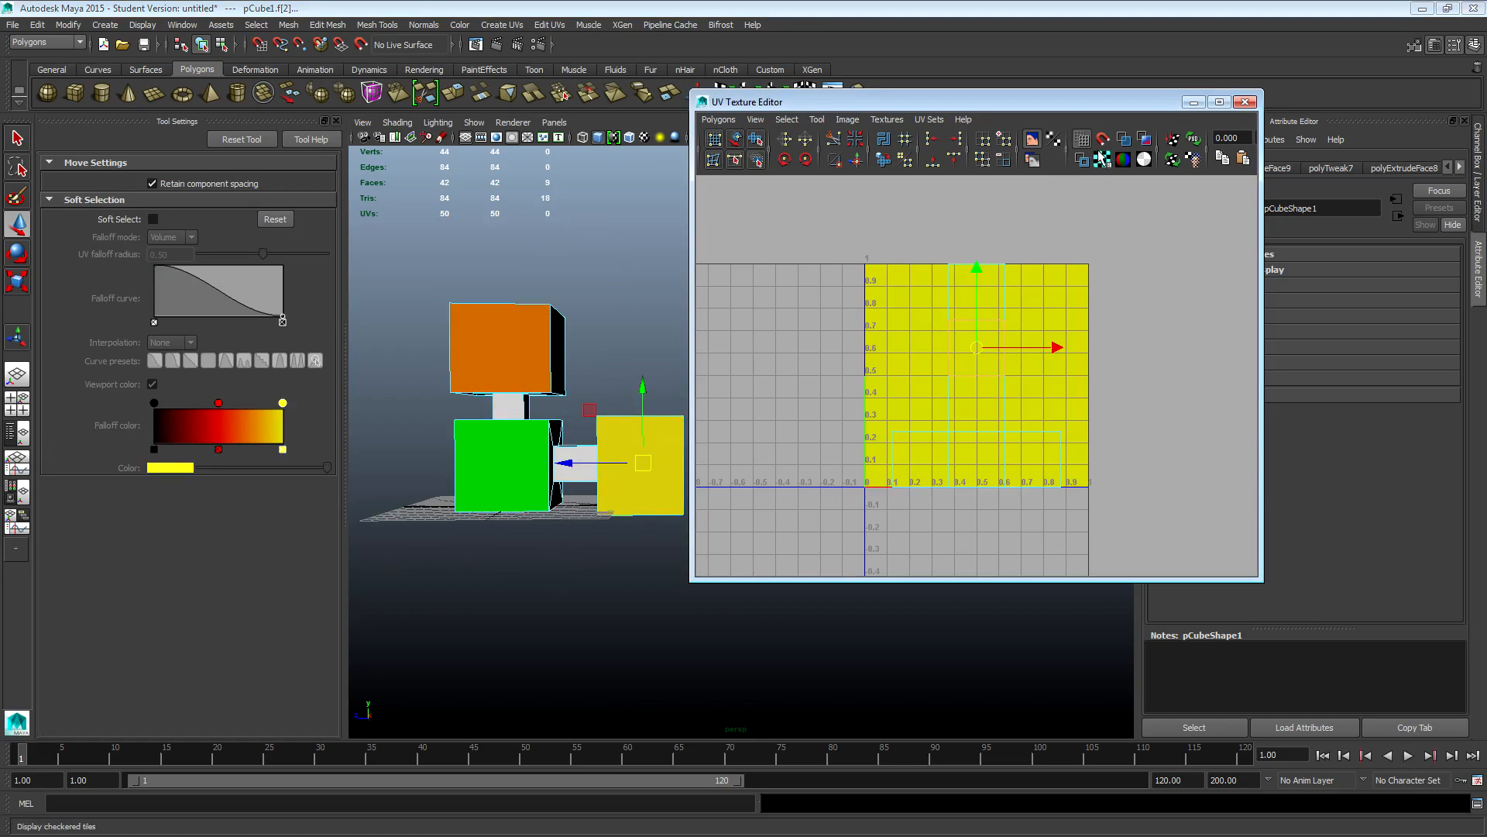
click(1124, 140)
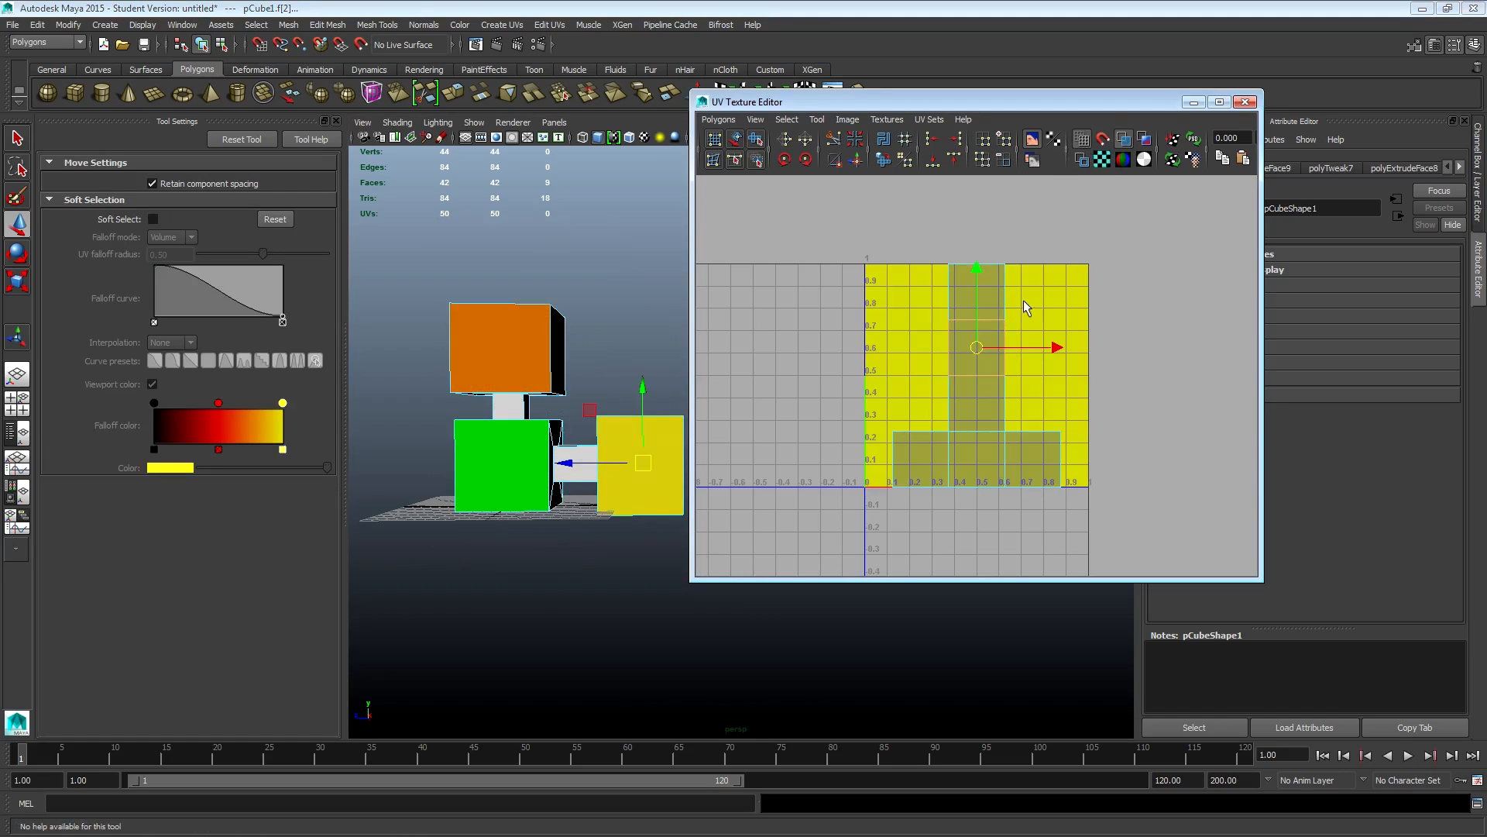
Step: Try moving a single UV point out of the shared layout and undo the move
click(1015, 270)
double_click(598, 416)
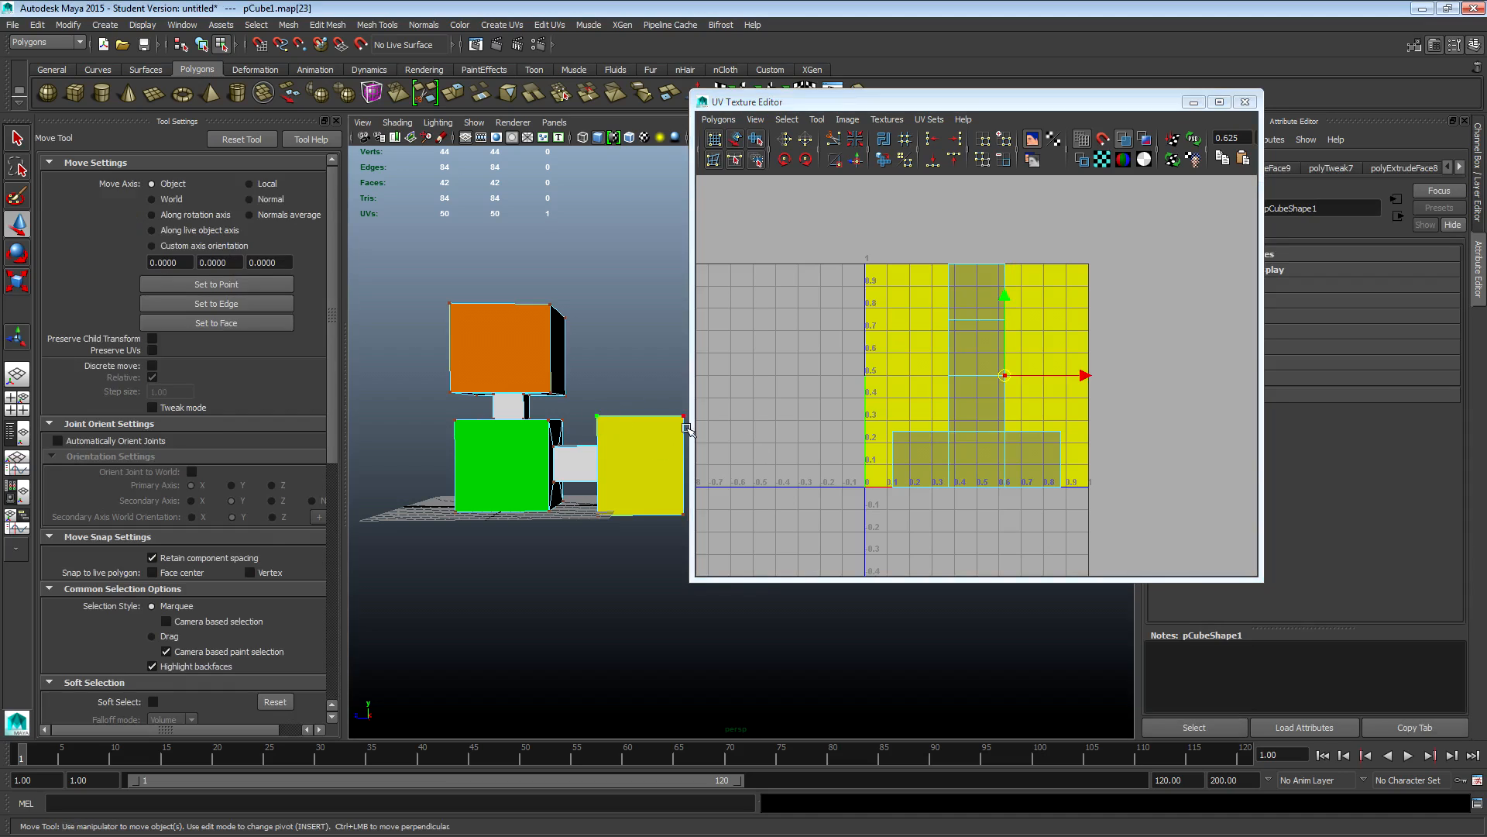
drag(971, 371, 1076, 349)
click(555, 425)
double_click(553, 421)
key(ctrl+z)
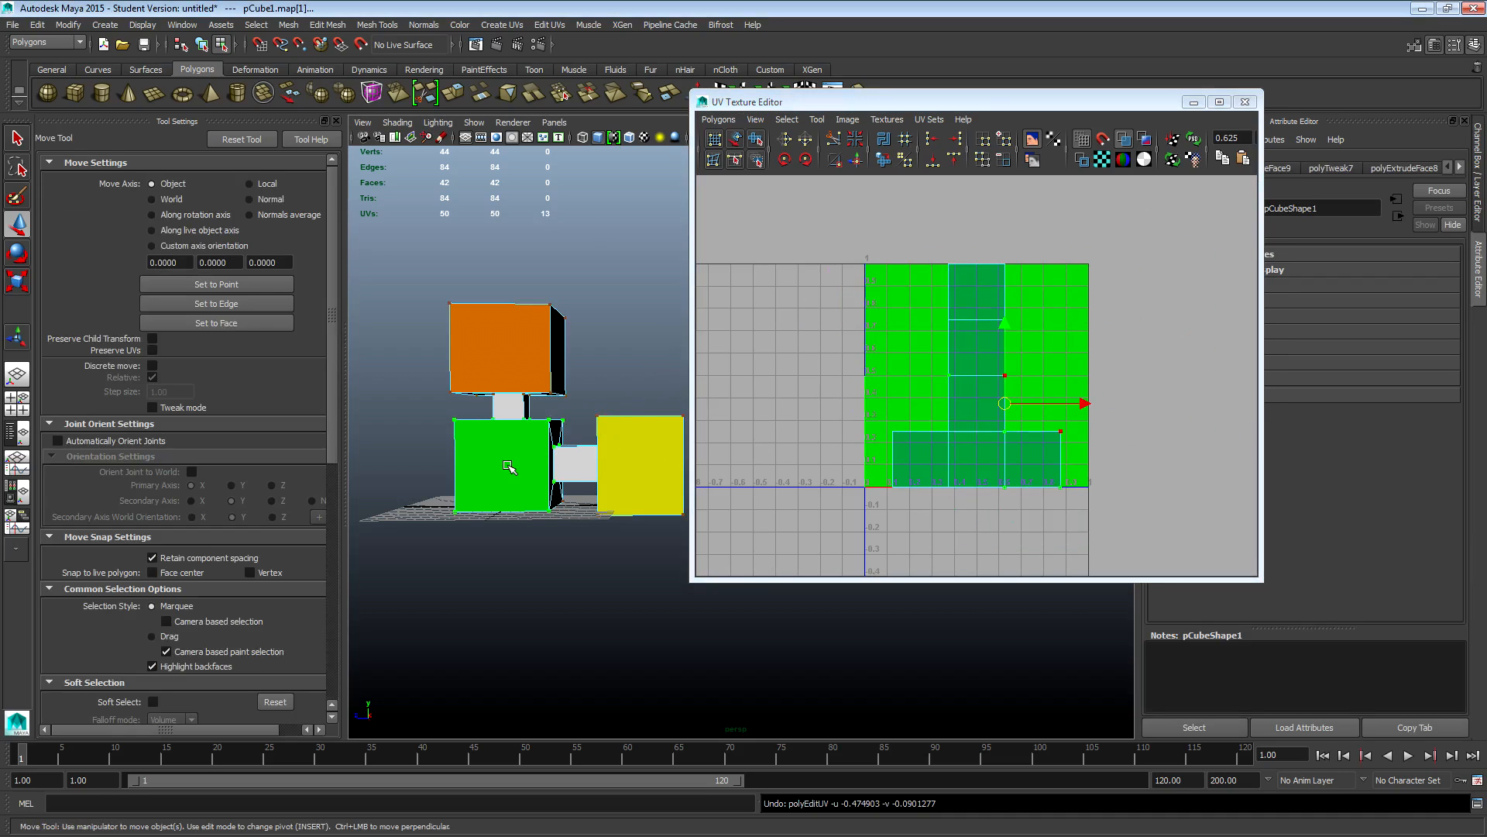
Step: Try moving the UVs of both white connector pieces out of the shared shell and undo the move
double_click(517, 465)
alt+drag(558, 439, 586, 492)
alt+middle_drag(553, 452, 630, 472)
scroll(631, 471, up, 5)
alt+middle_drag(445, 434, 569, 444)
shift+drag(438, 396, 565, 430)
drag(974, 377, 1055, 353)
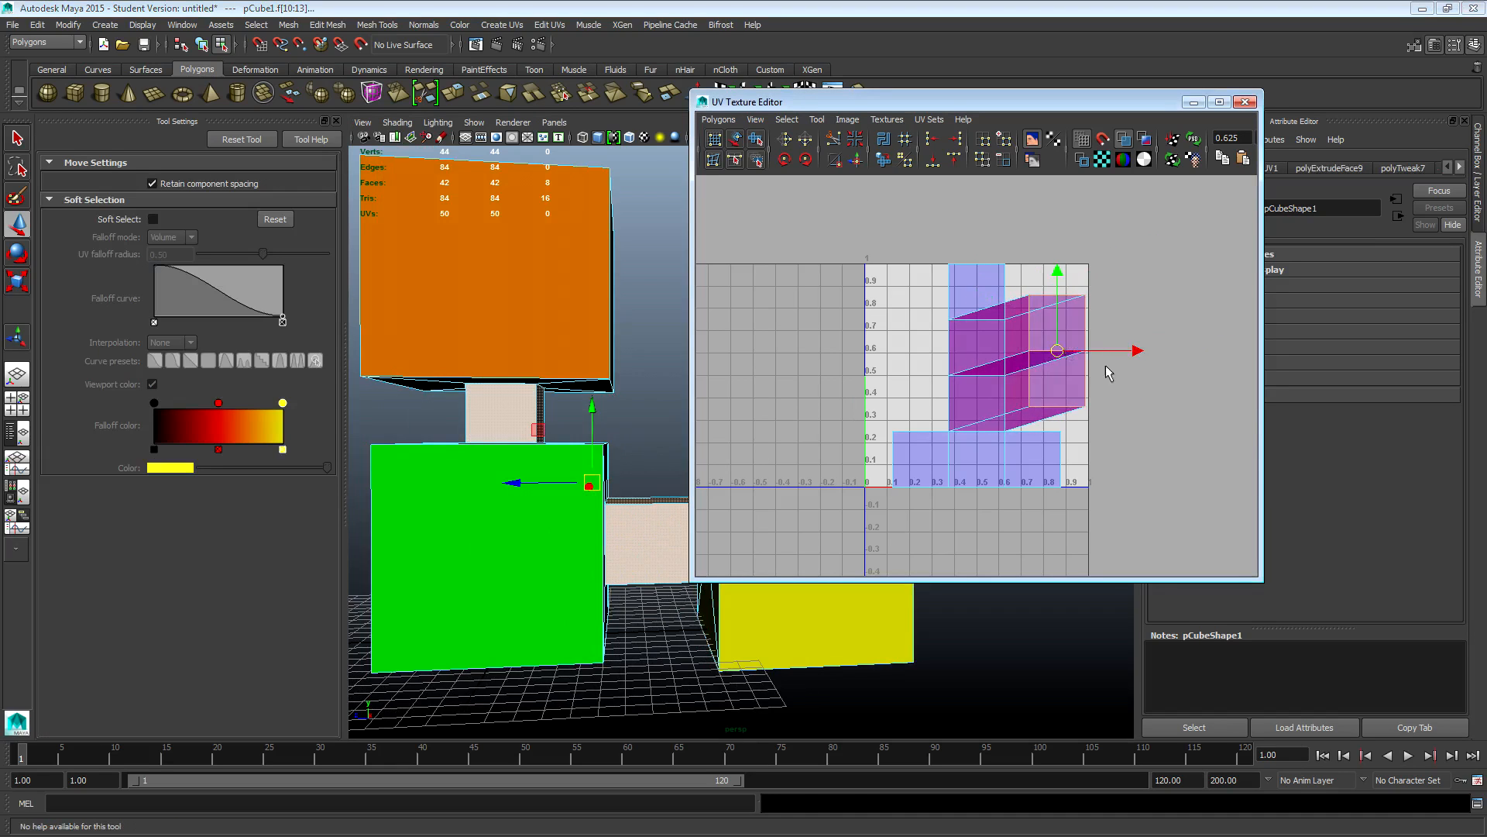
key(ctrl+z)
Step: Unitize the UVs of the horizontal connector's four faces and move them outside the UV grid
click(653, 518)
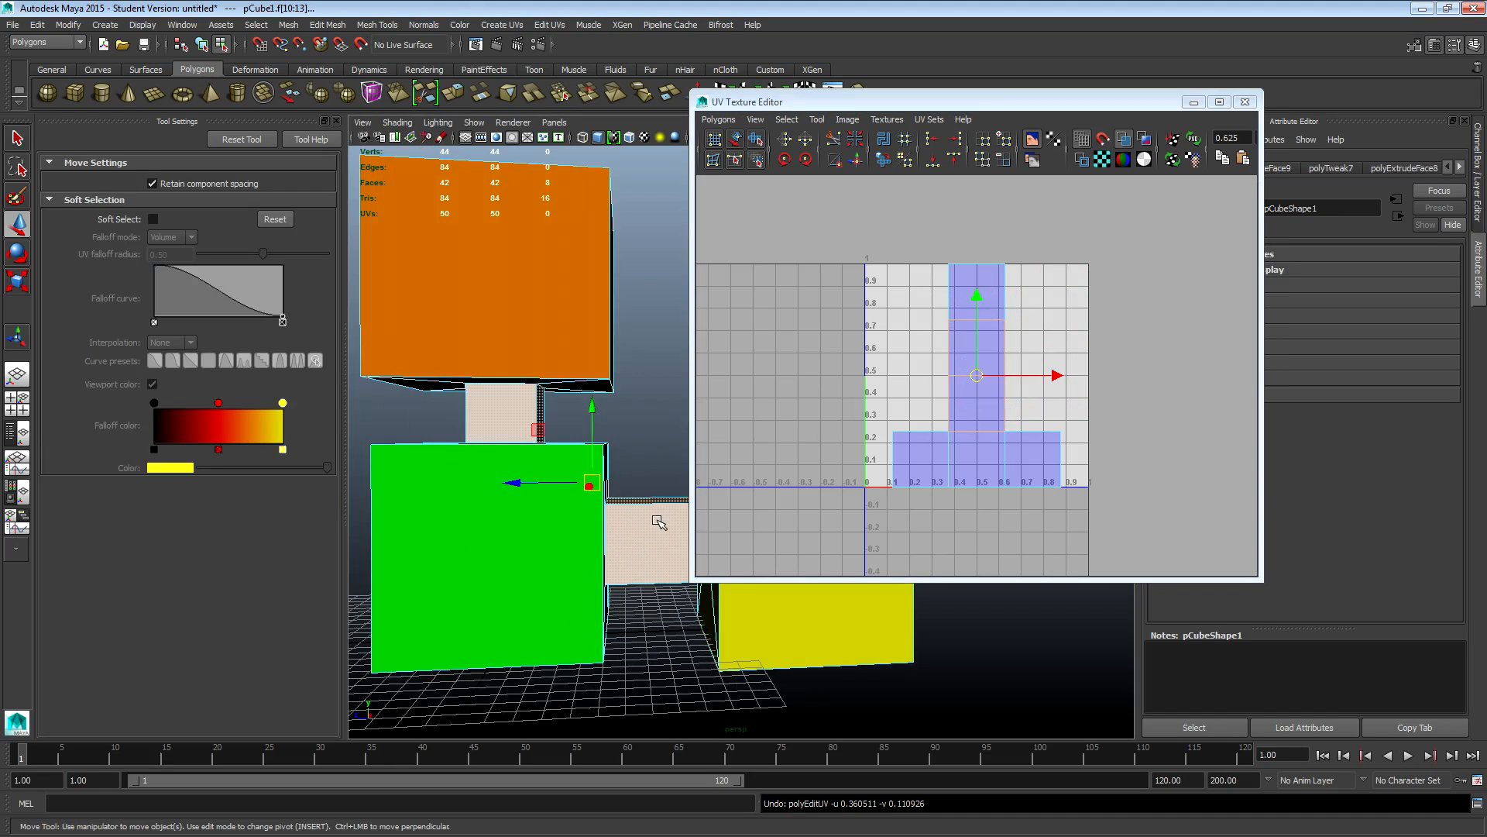
drag(653, 466, 680, 651)
alt+middle_drag(845, 225, 826, 234)
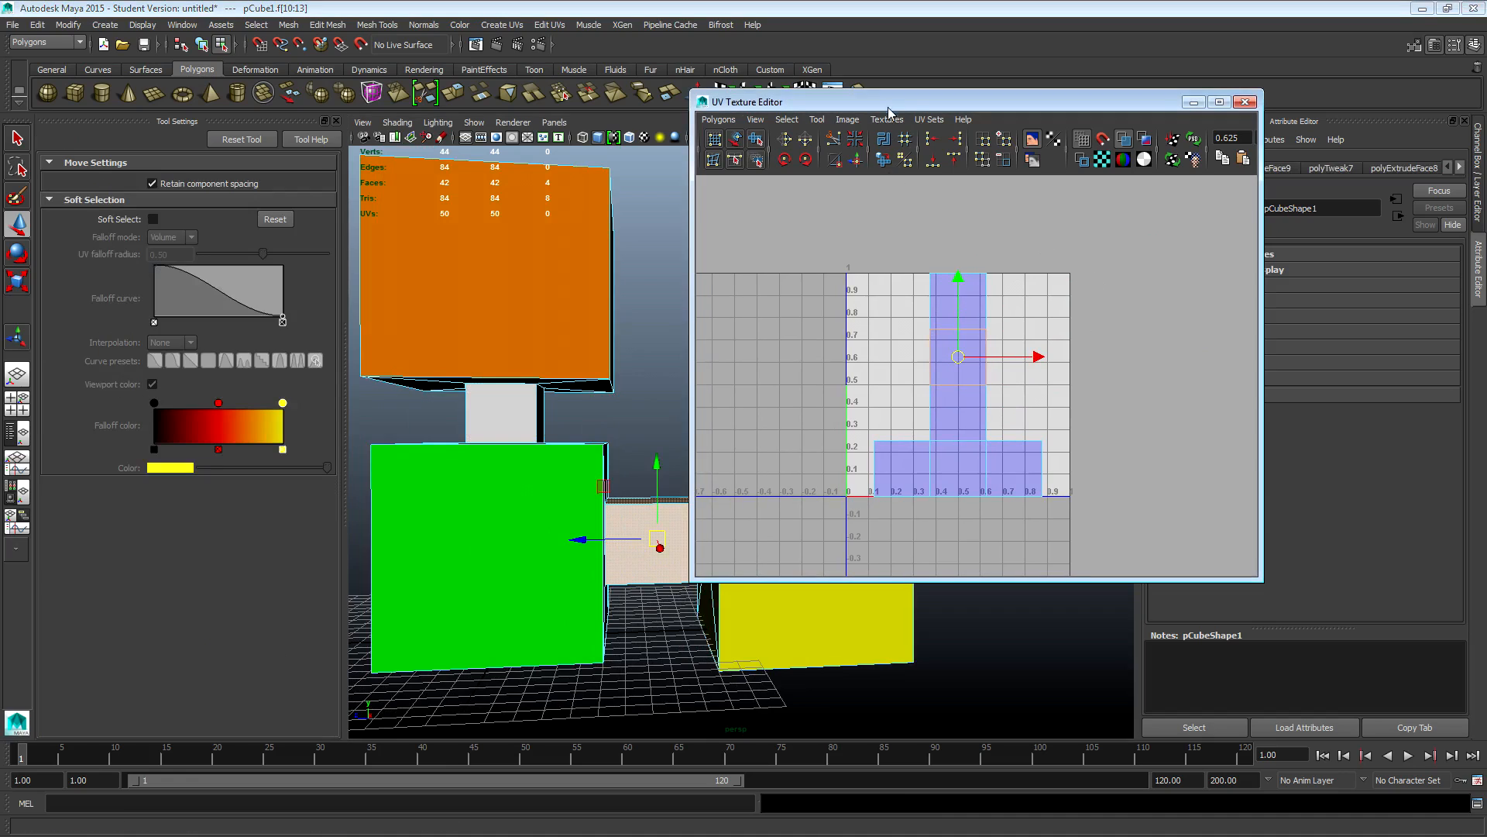
click(544, 25)
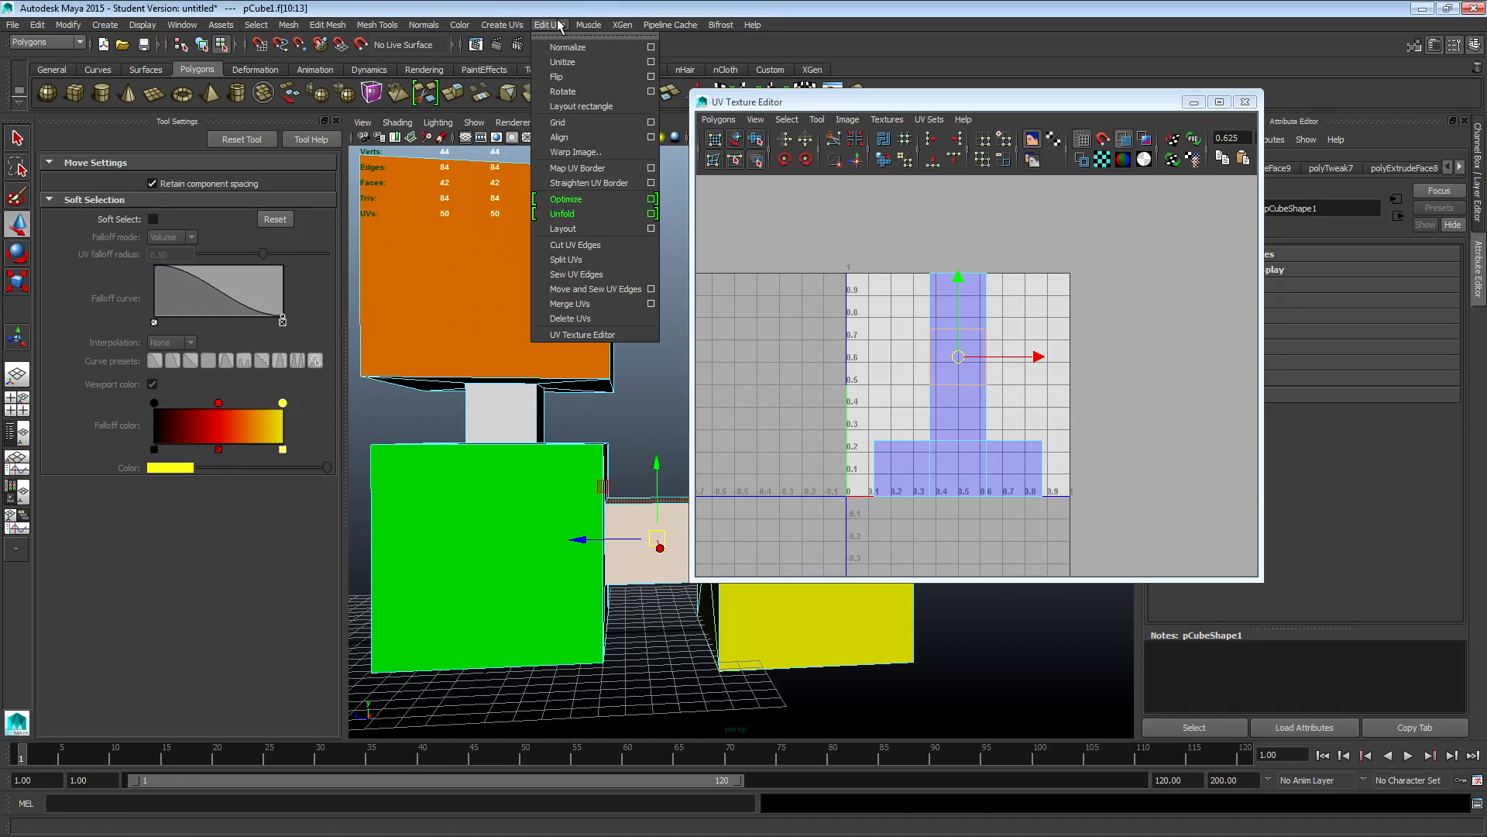
click(565, 68)
scroll(1052, 389, down, 1)
drag(977, 360, 1245, 310)
Step: Select the horizontal connector's long edges and move and sew its unitized faces into one UV strip
click(637, 506)
alt+drag(655, 665, 657, 606)
shift+click(657, 550)
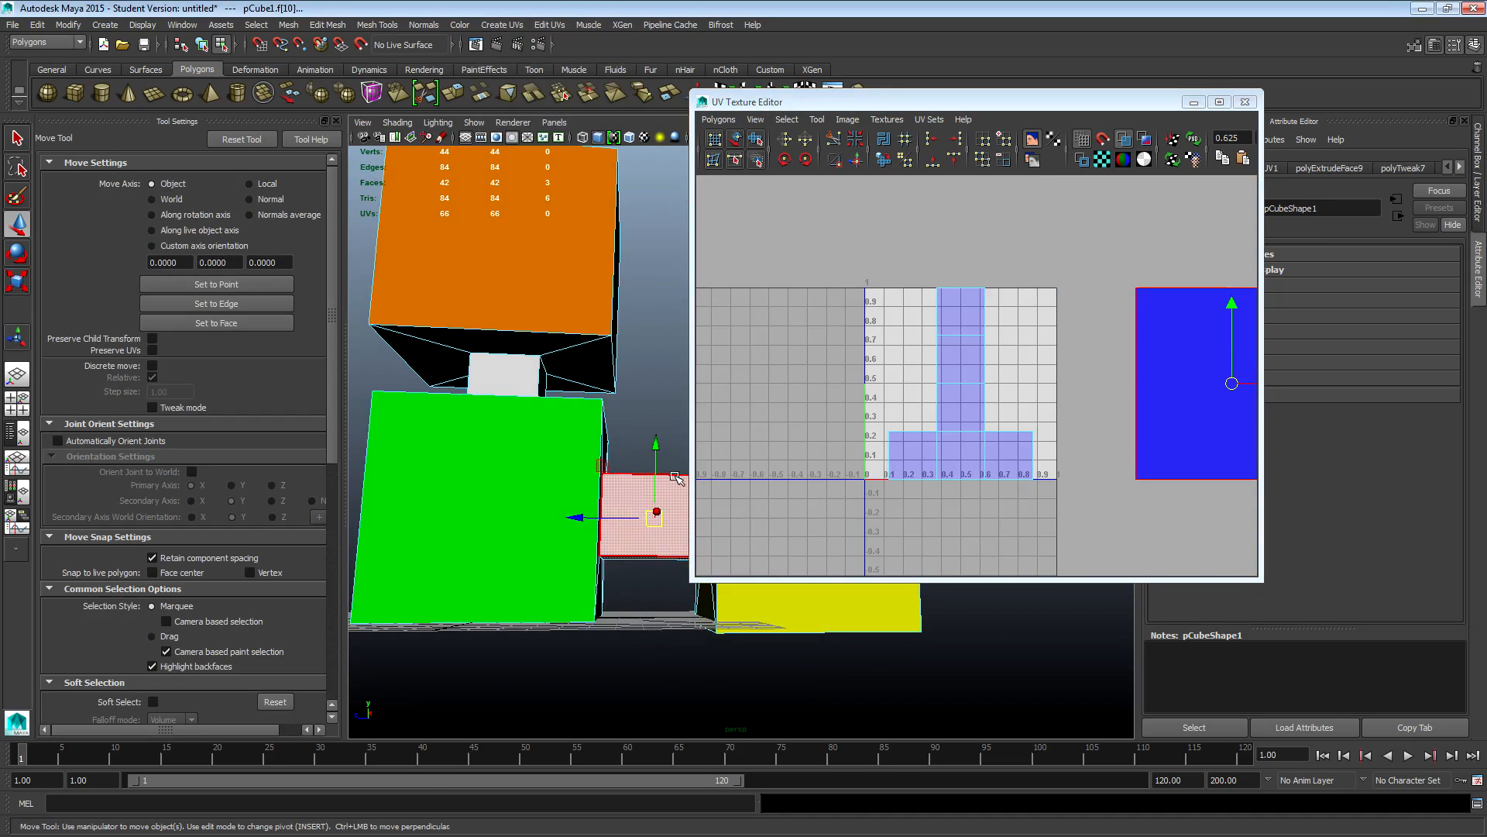
click(680, 419)
drag(642, 426, 658, 607)
shift+click(638, 554)
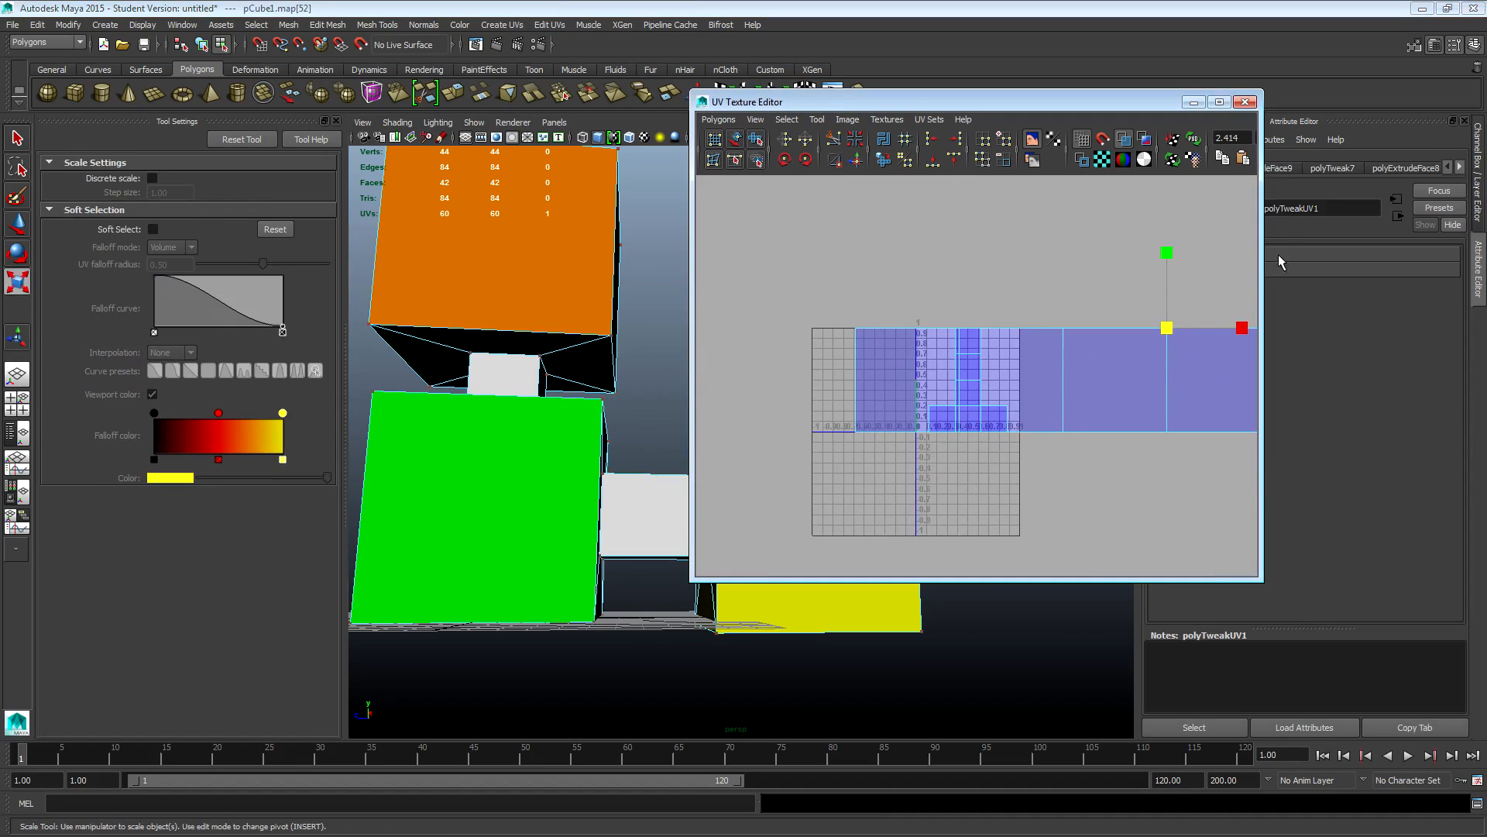
Step: Scale down the horizontal connector's UV strip and place it across the upper part of the UV square
click(883, 159)
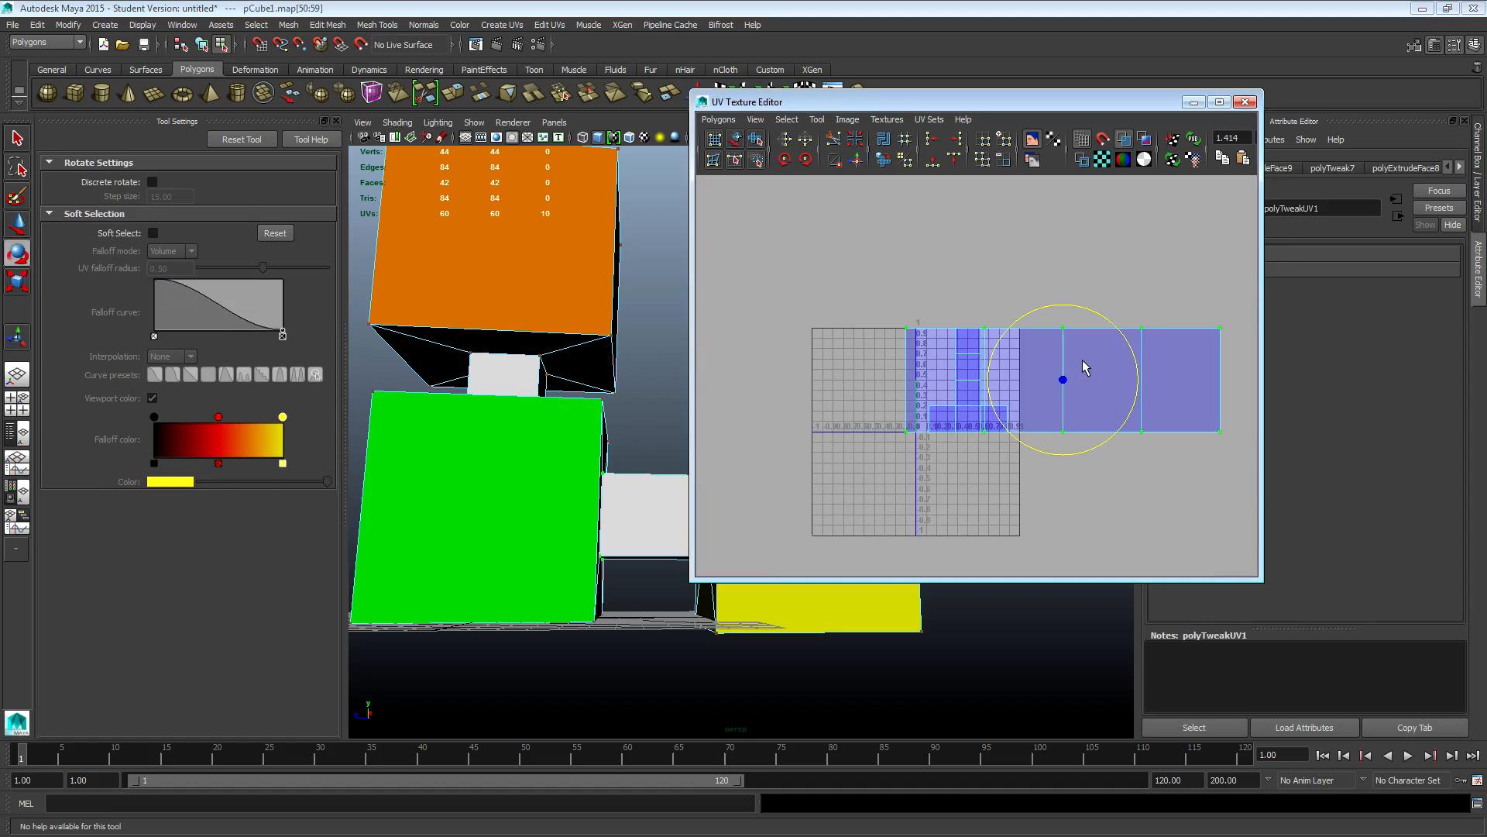
drag(1063, 381, 971, 347)
key(w)
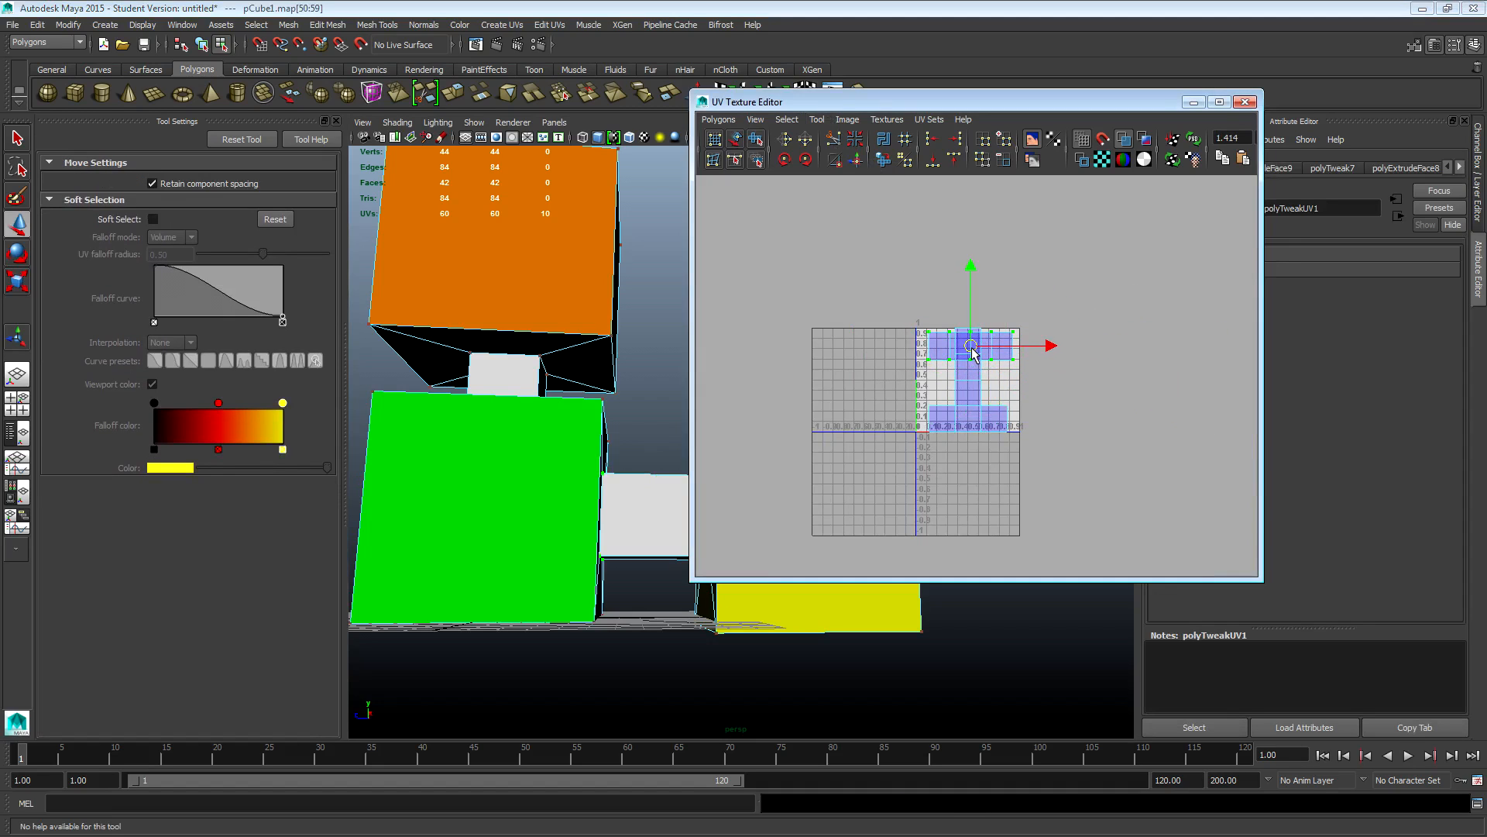
Step: Unitize the UVs of the vertical connector's four faces and move them outside the UV grid
alt+drag(571, 434, 589, 360)
click(594, 365)
key(ctrl+z)
alt+drag(642, 400, 631, 379)
click(610, 381)
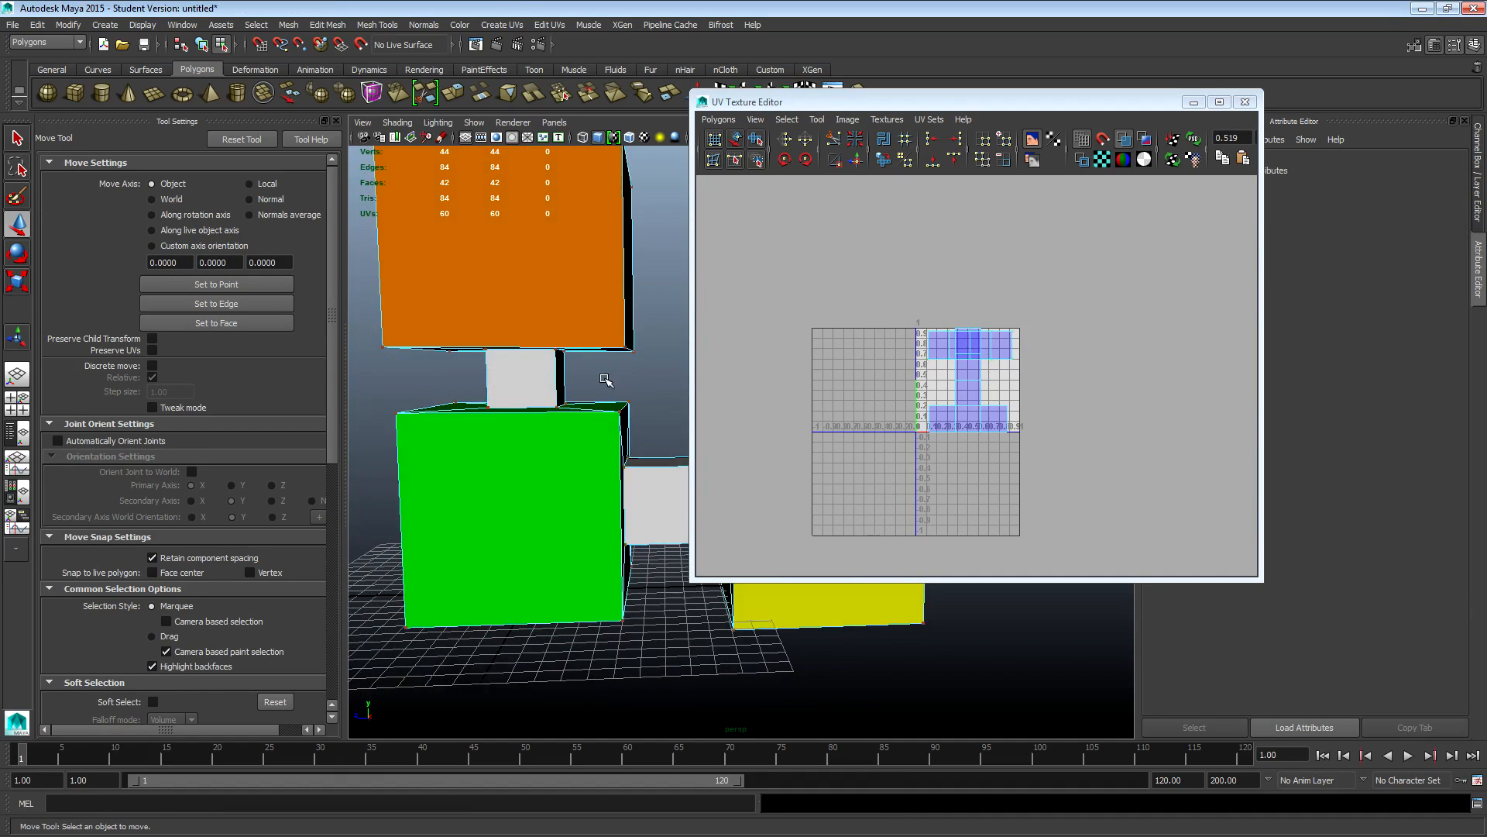
click(513, 395)
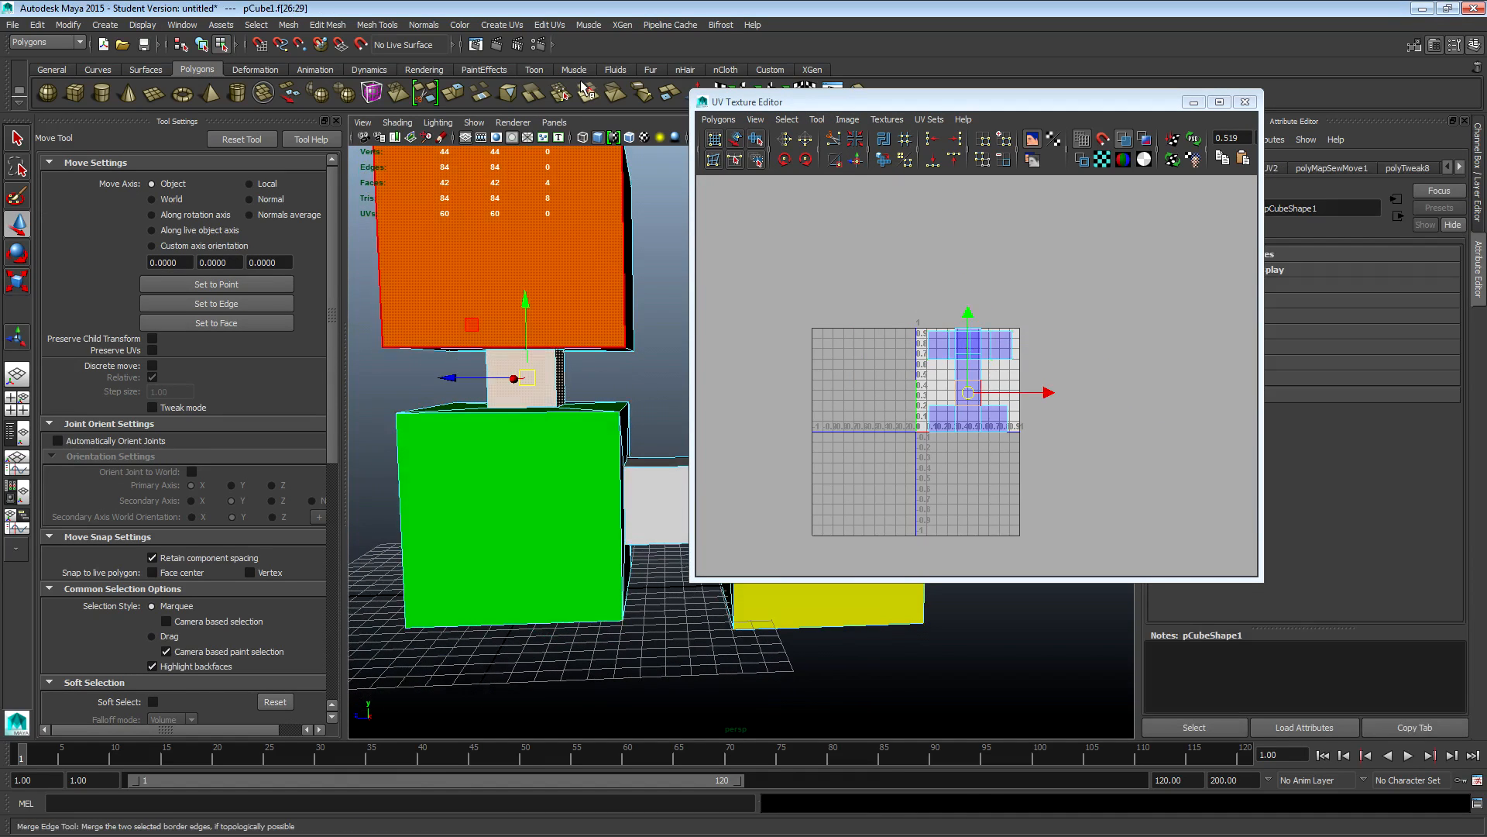
click(551, 25)
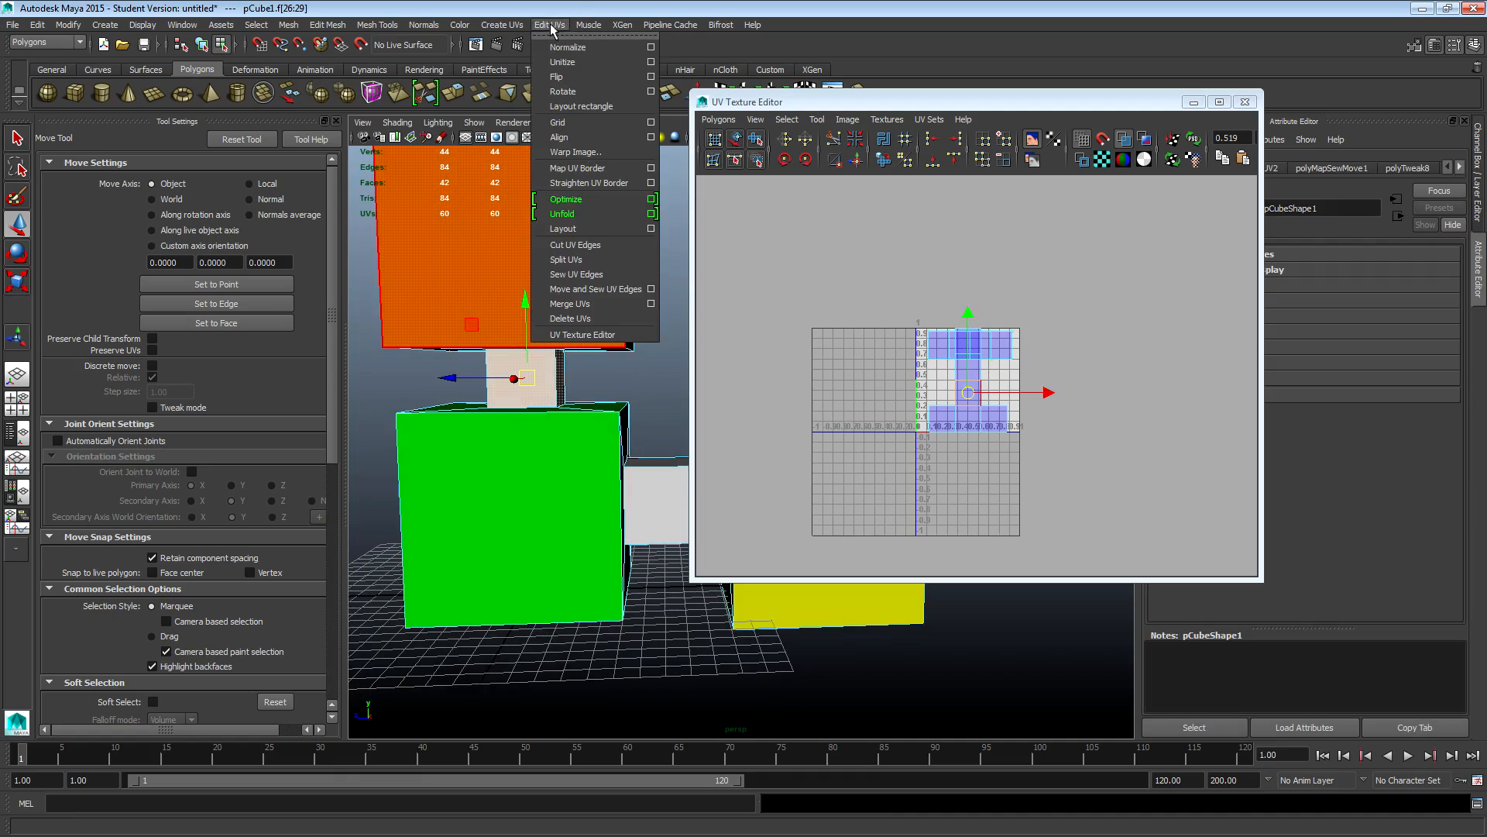
click(564, 62)
drag(968, 373, 1176, 342)
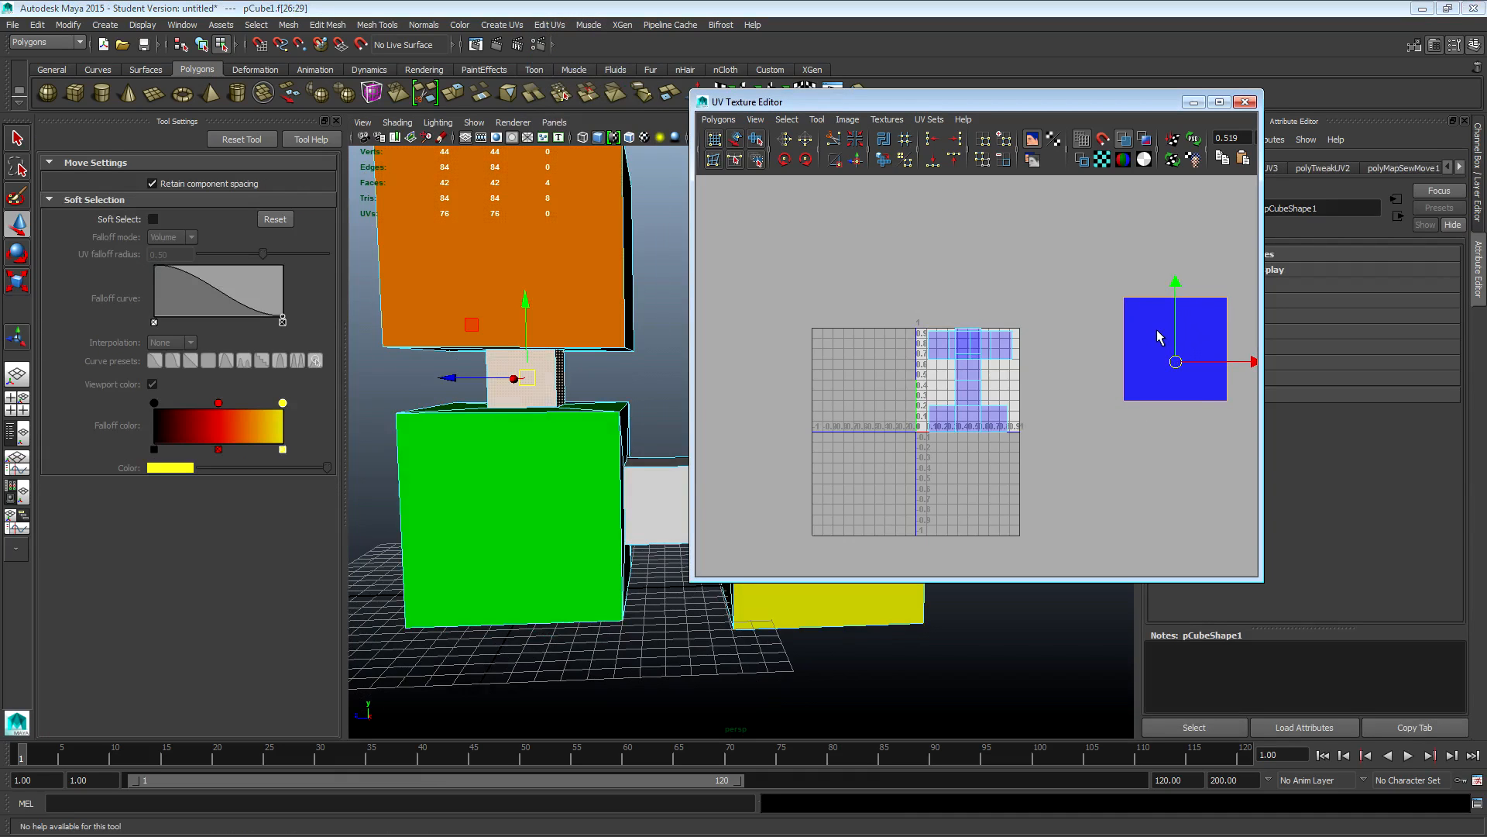
Step: Select three vertical edges of the upper connector and move and sew its faces into one UV strip
alt+drag(520, 385, 579, 383)
drag(499, 358, 687, 384)
alt+middle_drag(1149, 282, 1138, 280)
ctrl+click(533, 384)
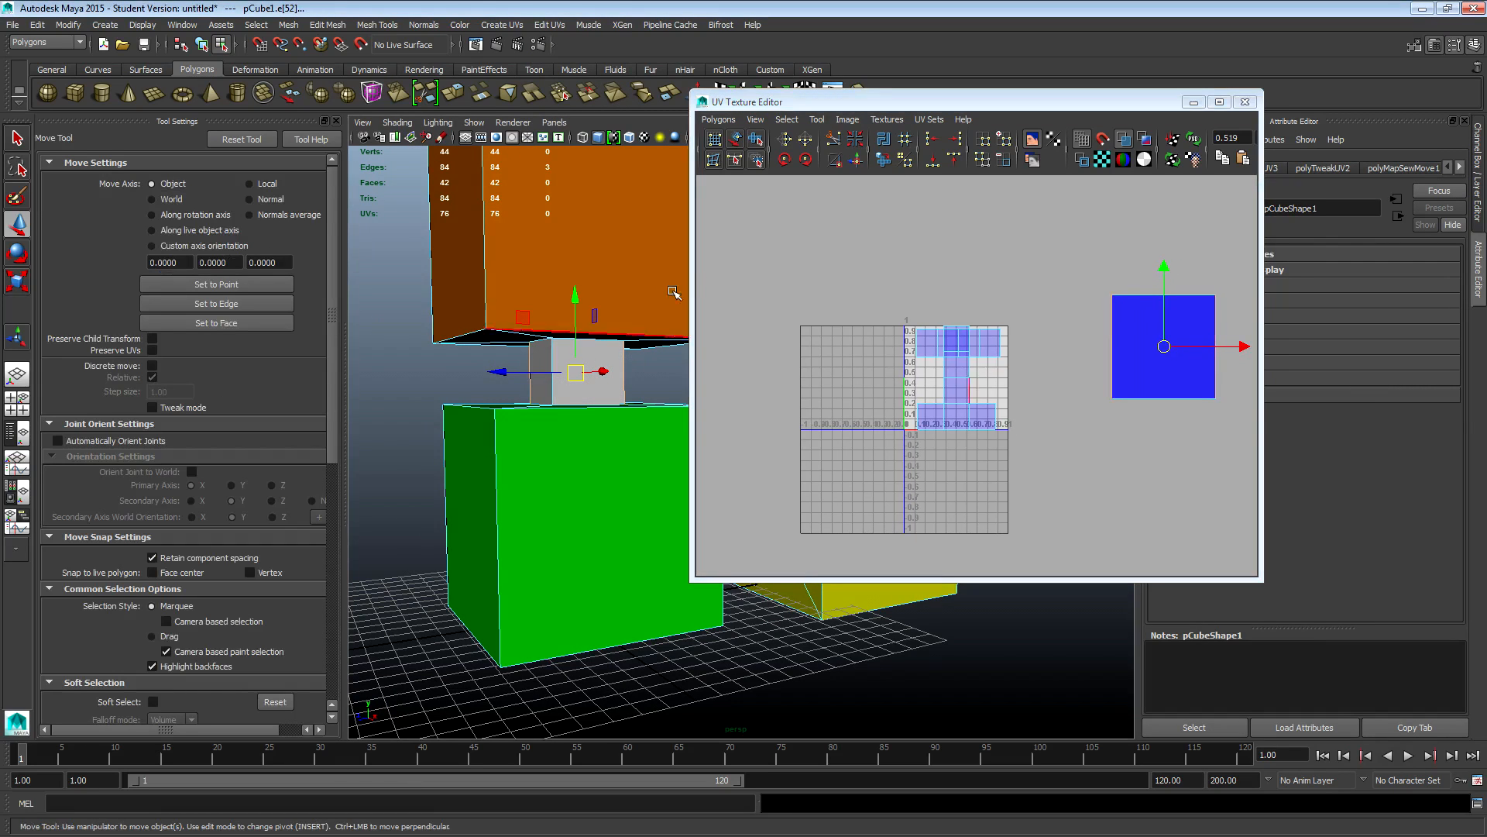
click(855, 140)
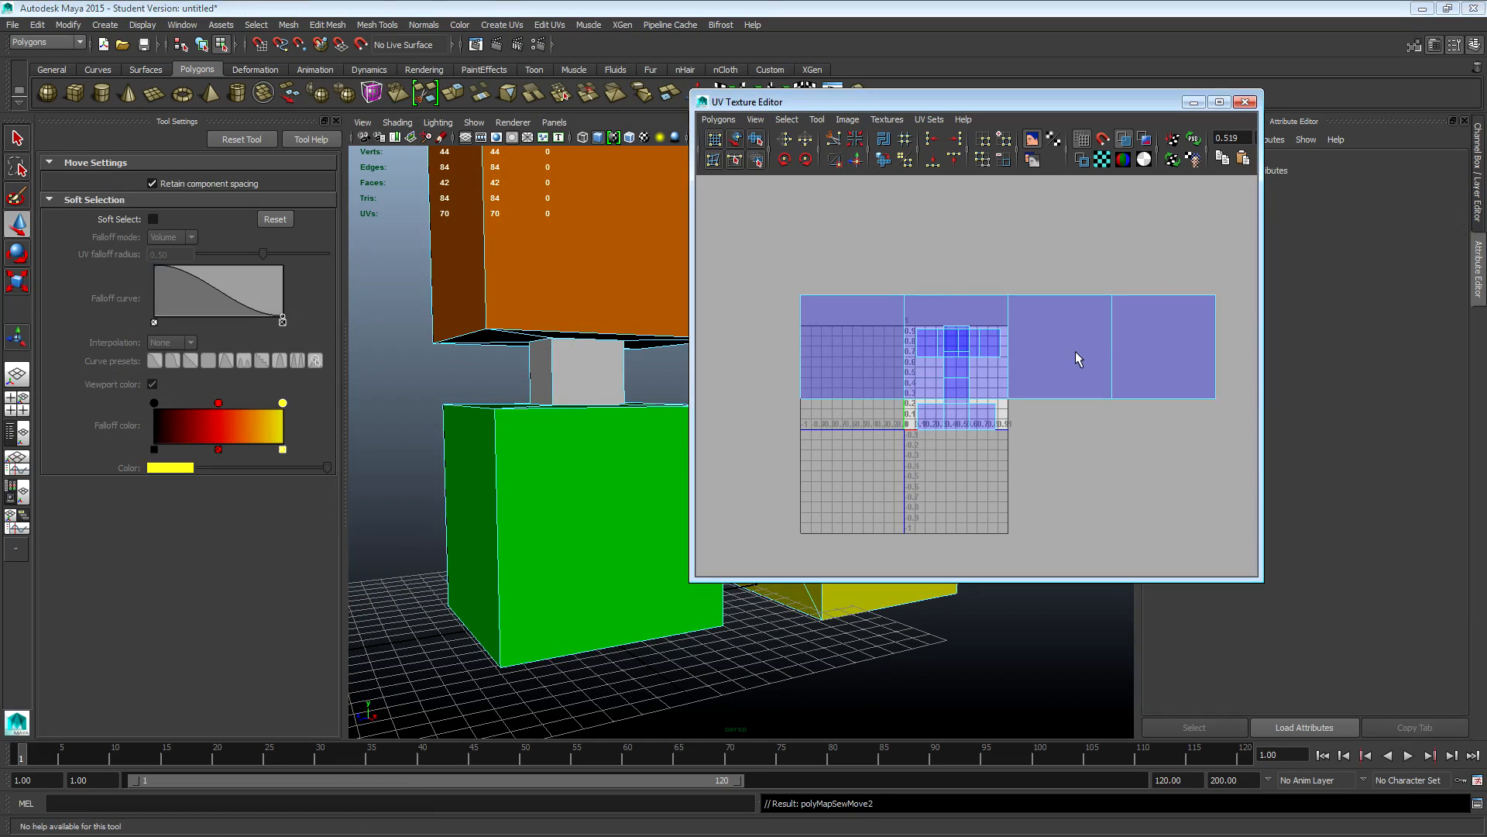
Step: Select the vertical connector's whole UV shell, scale it down and place it across the middle of the UV square
drag(1098, 266, 1123, 312)
ctrl+right_drag(1114, 289, 1140, 254)
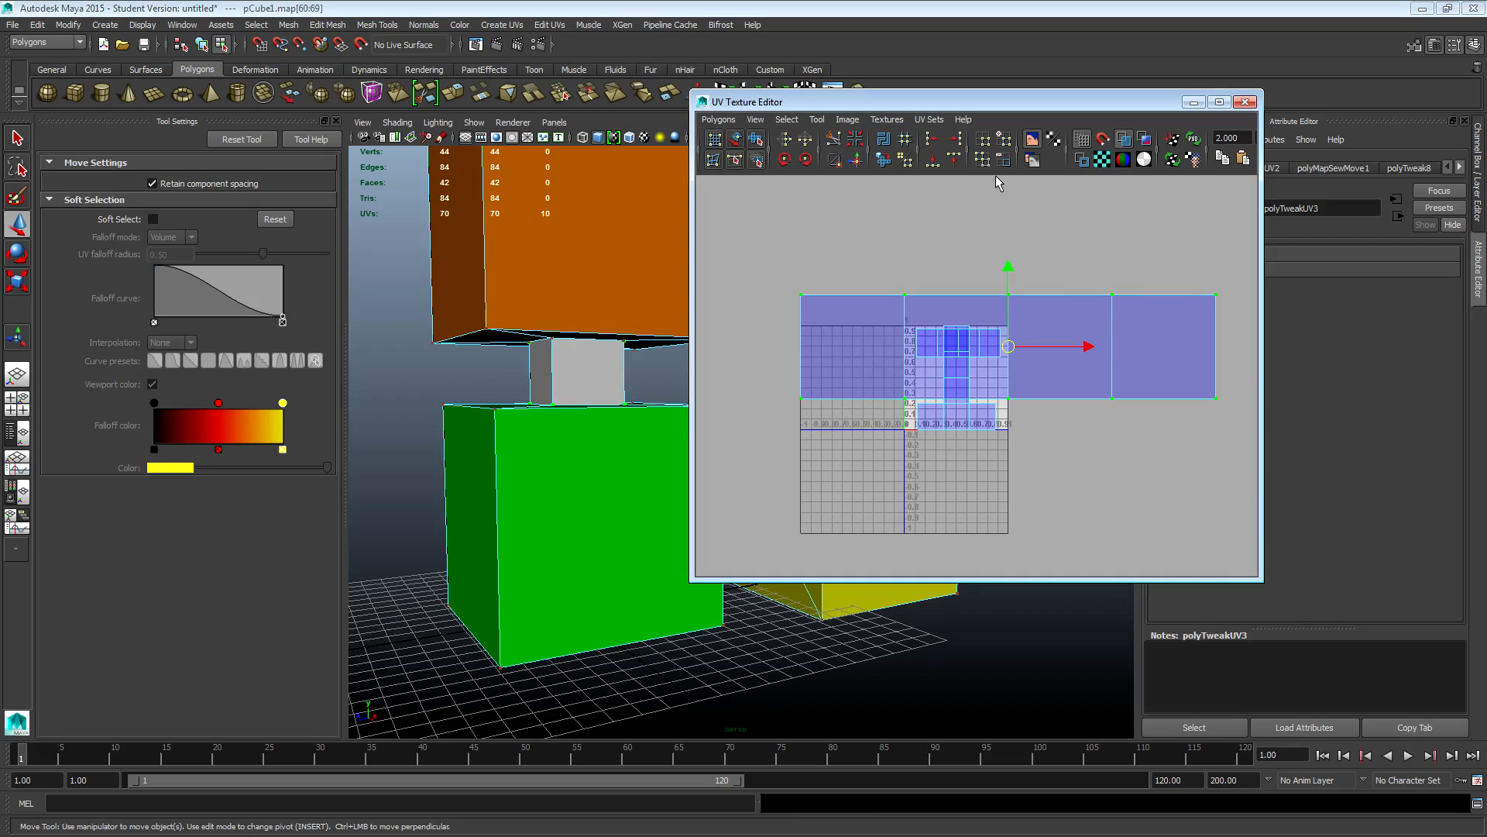
click(884, 161)
key(r)
drag(997, 351, 959, 376)
key(ctrl+z)
key(w)
key(e)
key(r)
key(w)
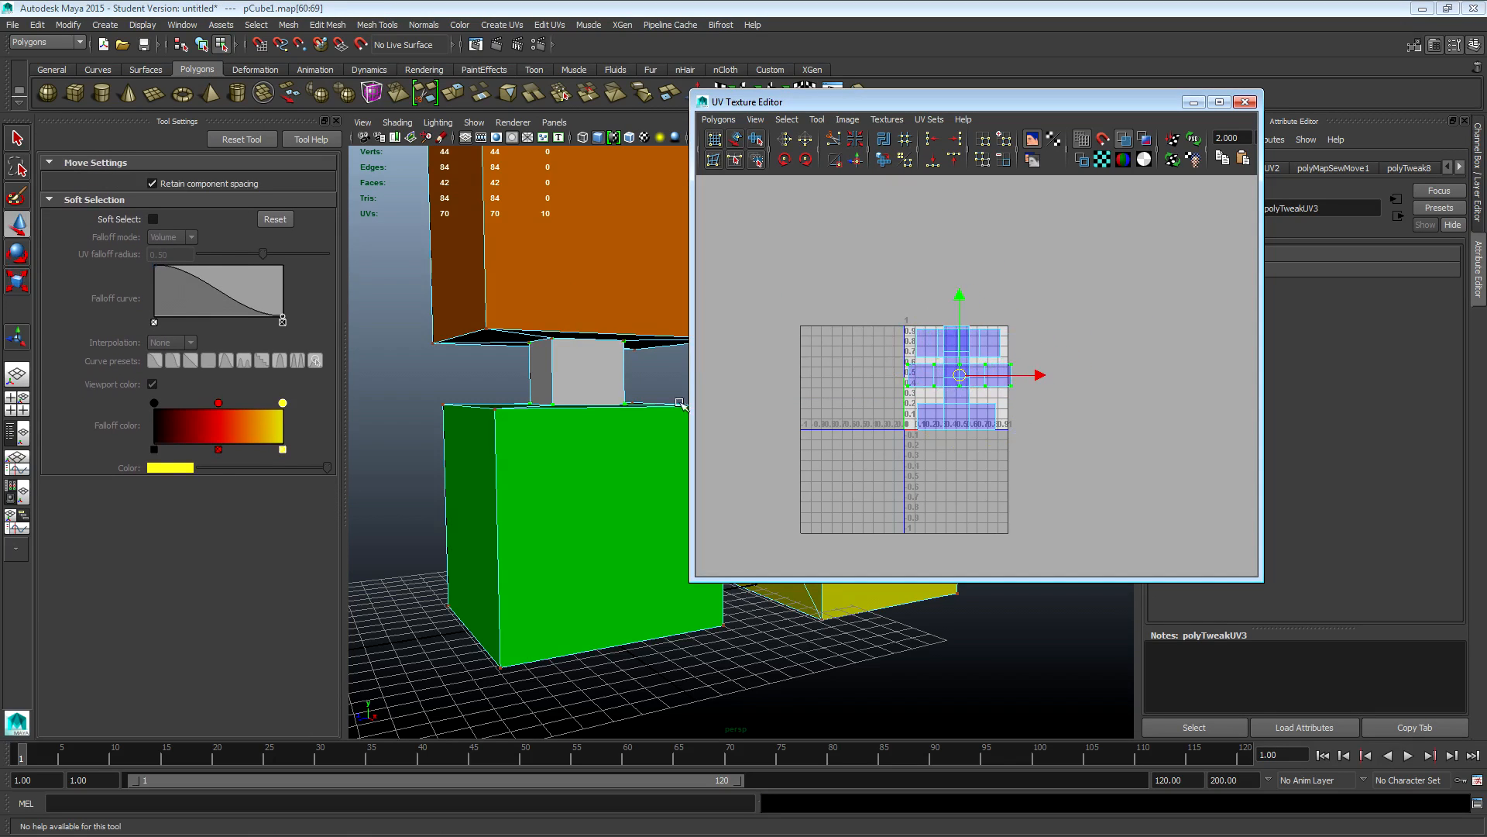
Step: Check the UVs of the blocks together with their connectors, clear the selection and close the UV Texture Editor
right_drag(585, 356, 585, 381)
drag(523, 367, 559, 377)
alt+middle_drag(661, 405, 565, 328)
shift+drag(553, 377, 572, 503)
alt+middle_drag(424, 317, 358, 309)
drag(532, 254, 1042, 589)
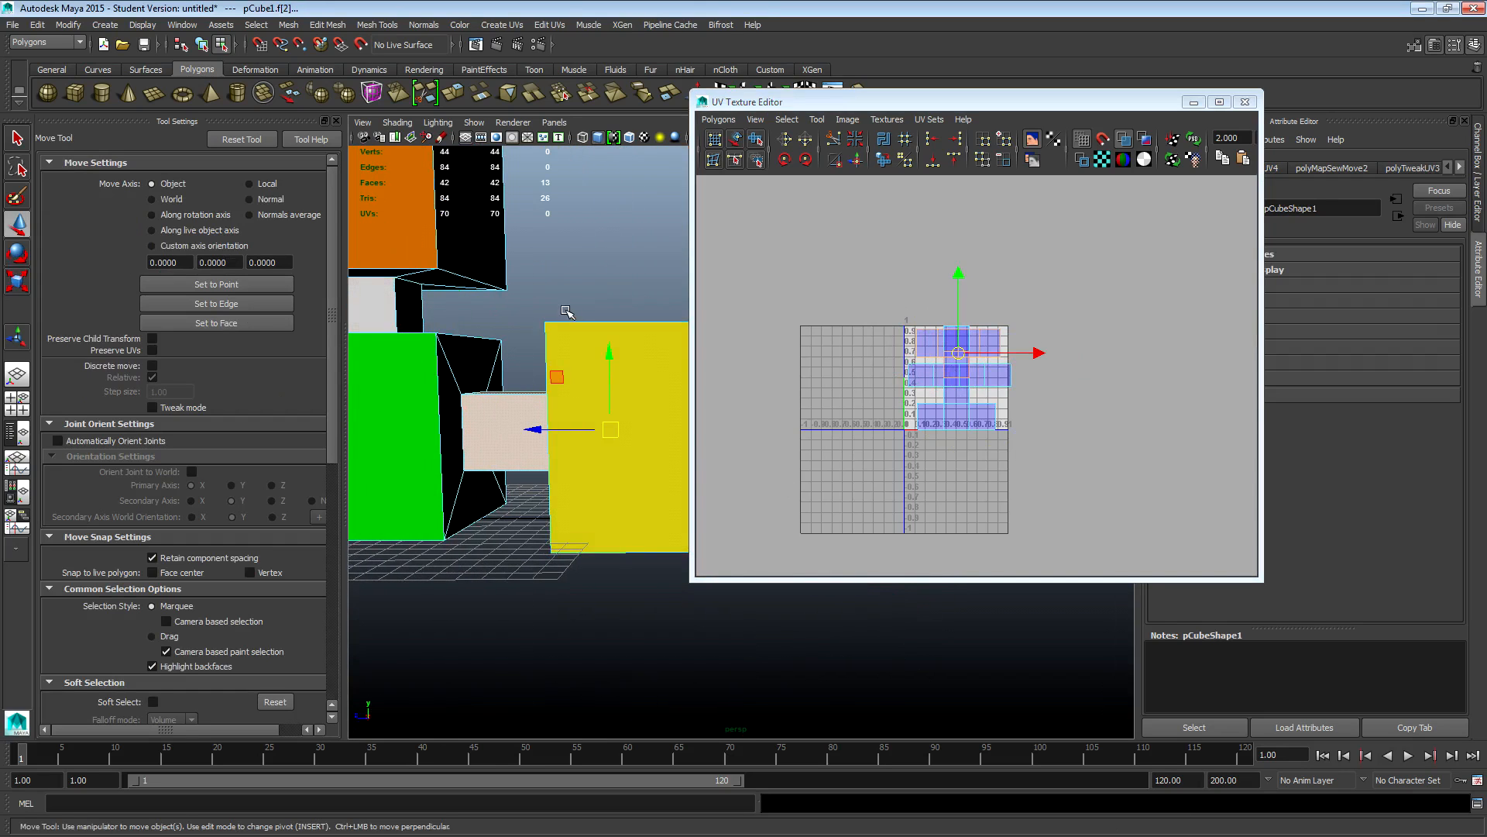
alt+drag(566, 313, 612, 316)
alt+middle_drag(542, 317, 622, 327)
drag(374, 312, 668, 531)
alt+middle_drag(671, 310, 672, 511)
drag(392, 236, 689, 521)
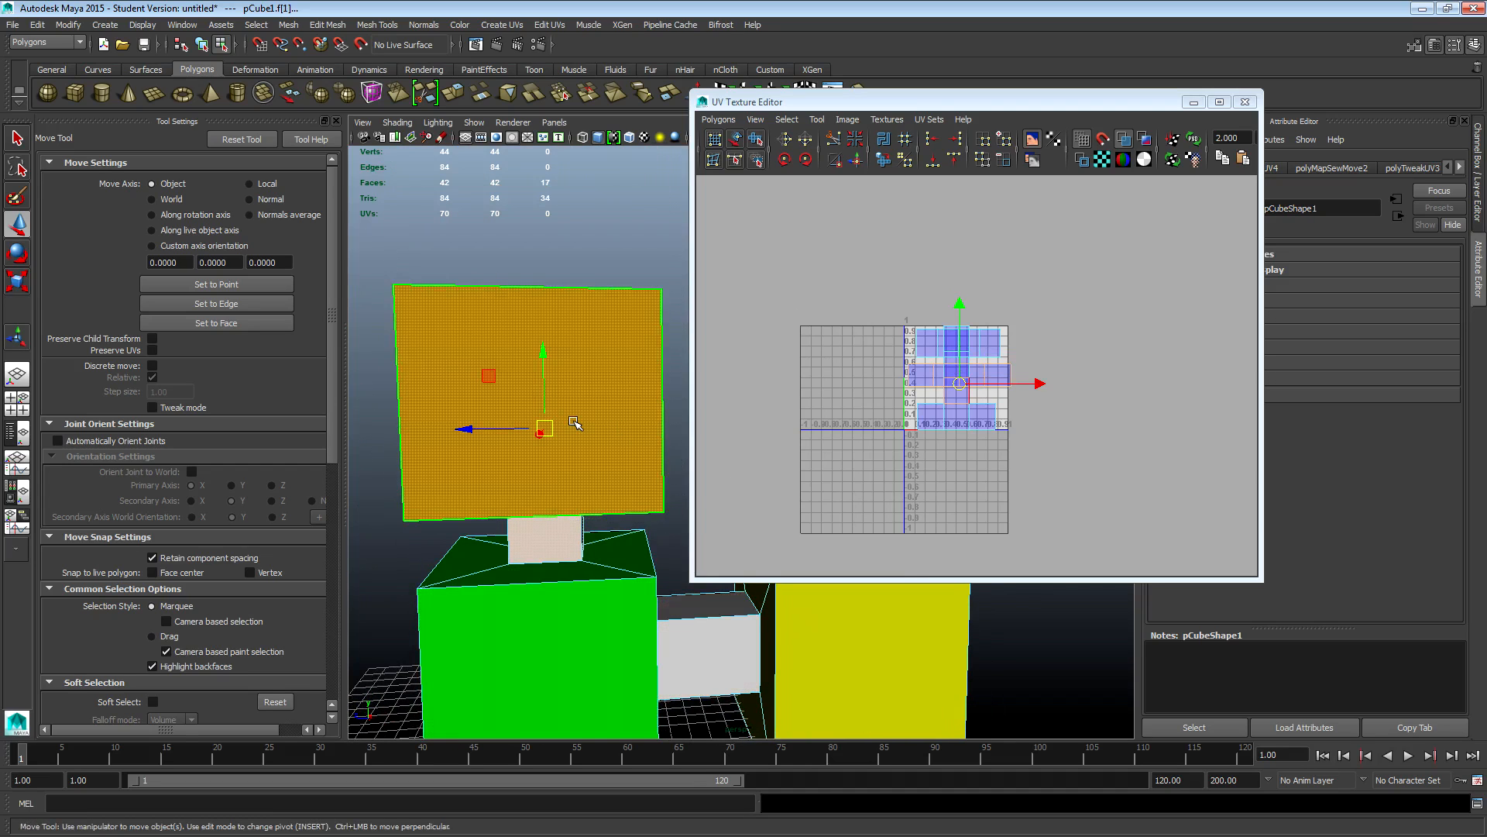
click(772, 366)
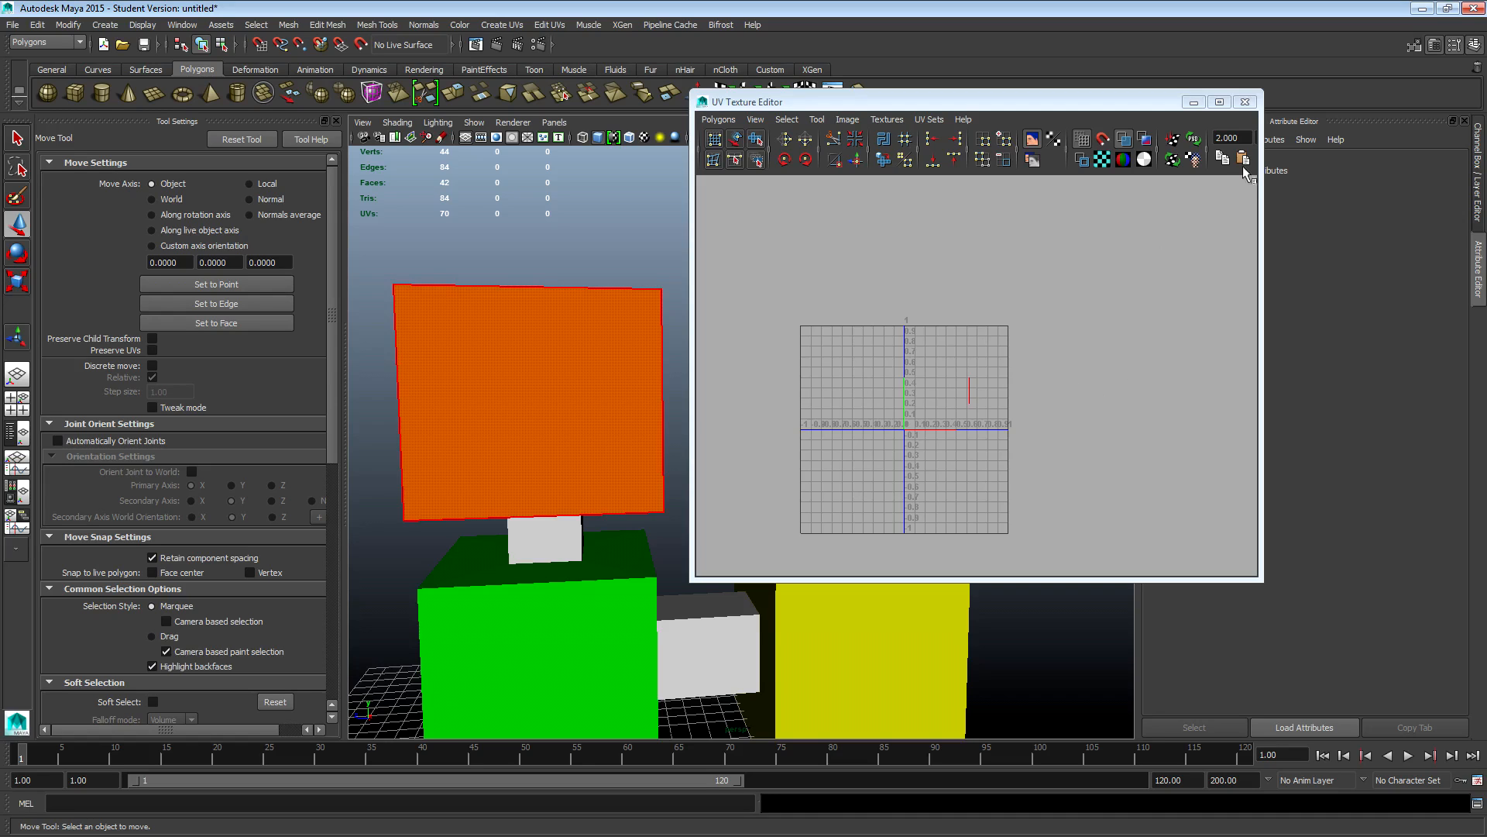
click(1246, 102)
scroll(548, 442, down, 8)
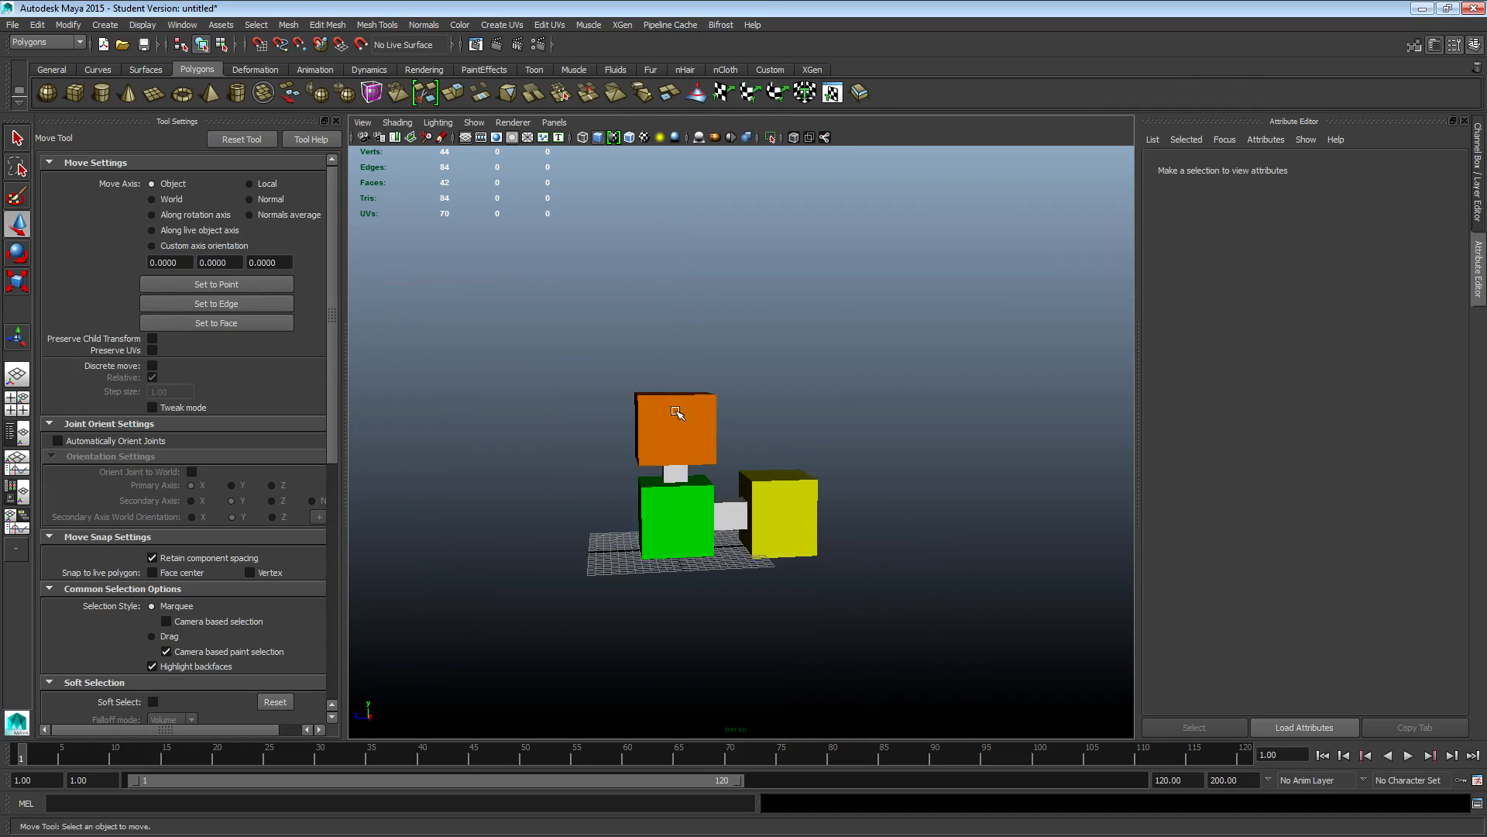
Step: Export the selected block mesh to the Desktop as an FBX file named ElementsYECKYEAH
click(663, 387)
click(14, 25)
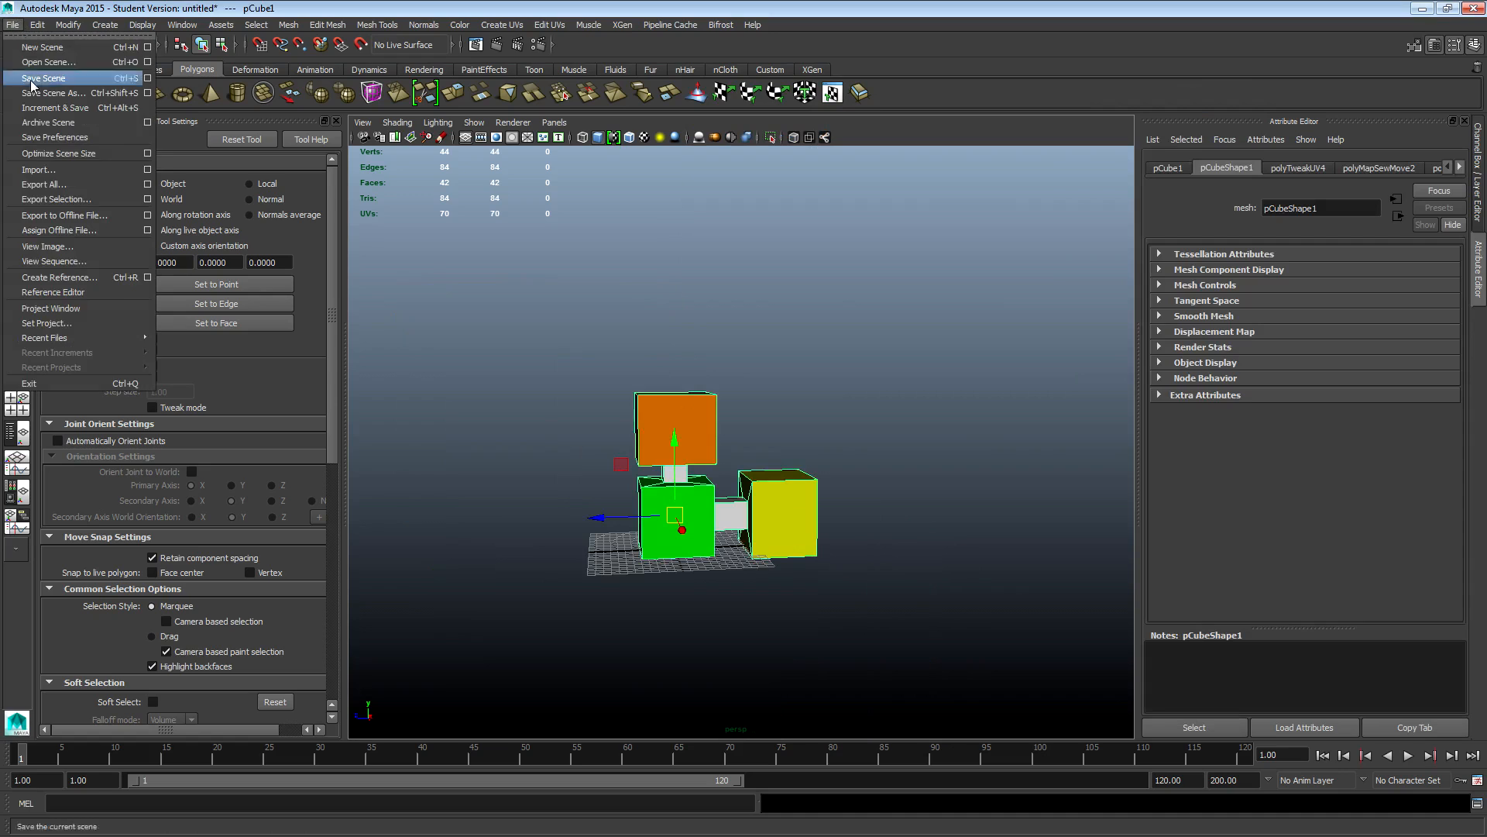
click(87, 200)
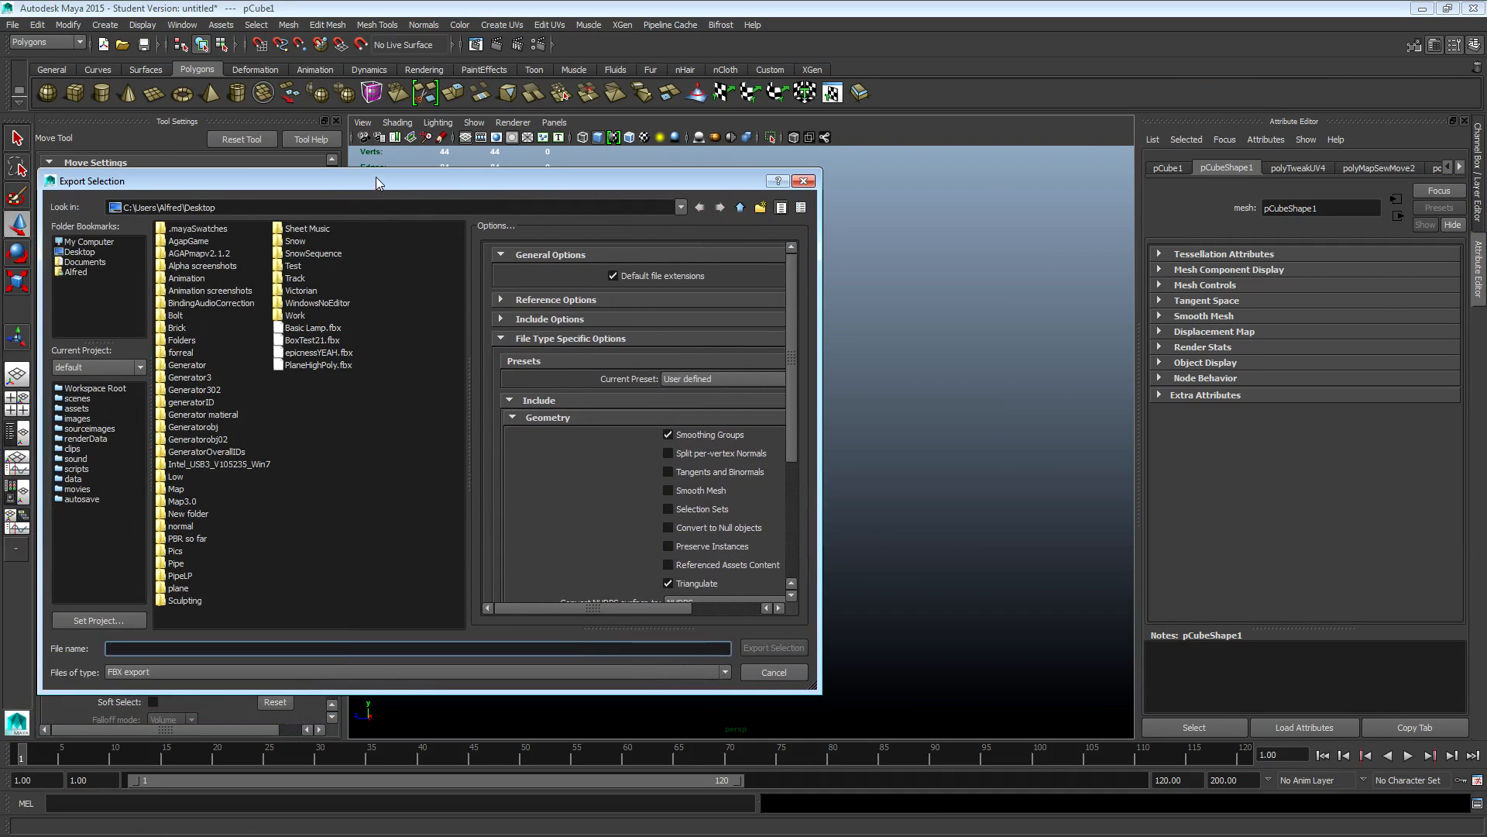
drag(375, 177, 770, 122)
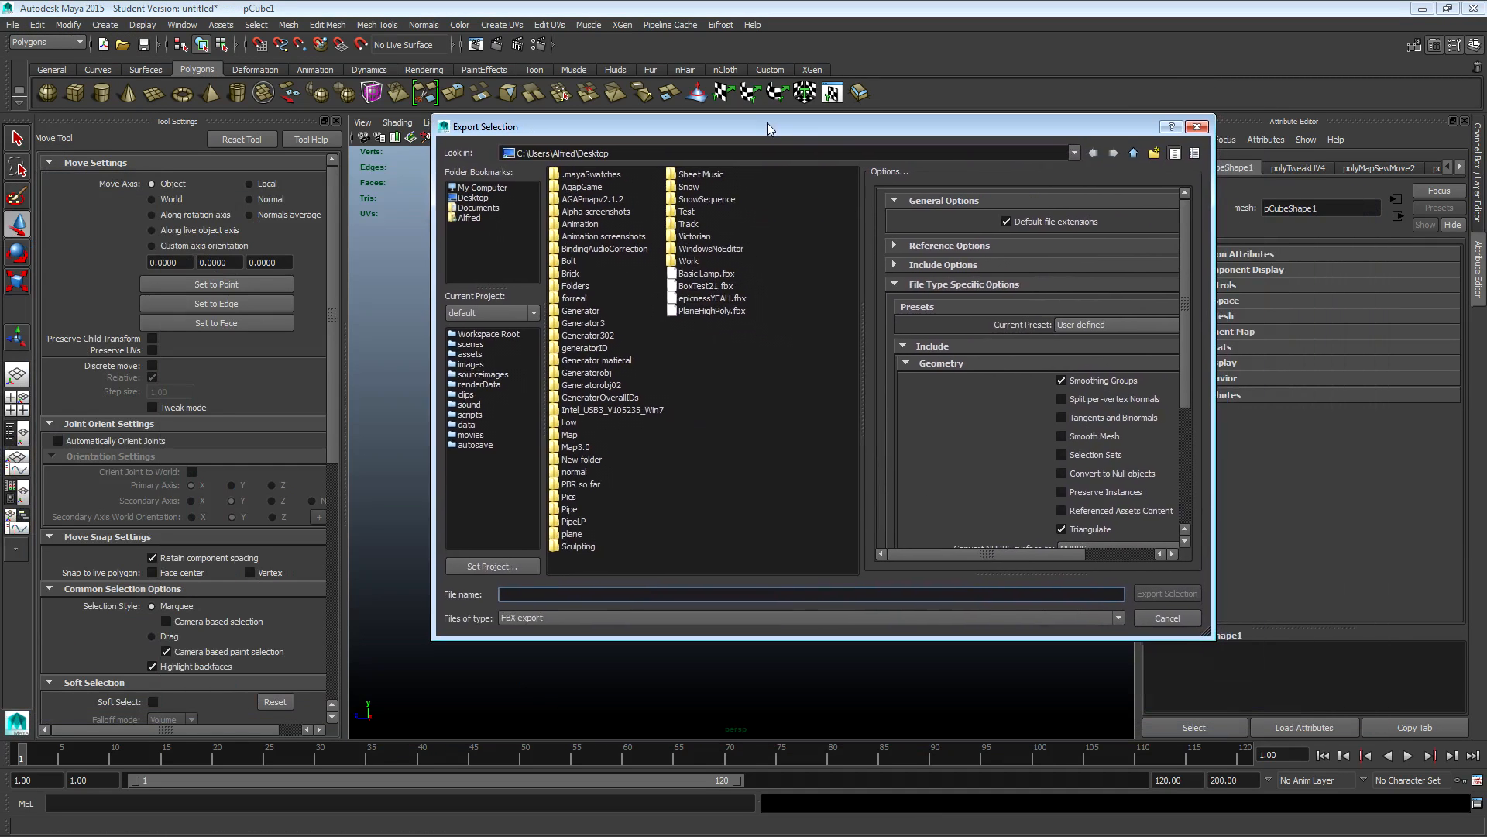
text(ElementsY)
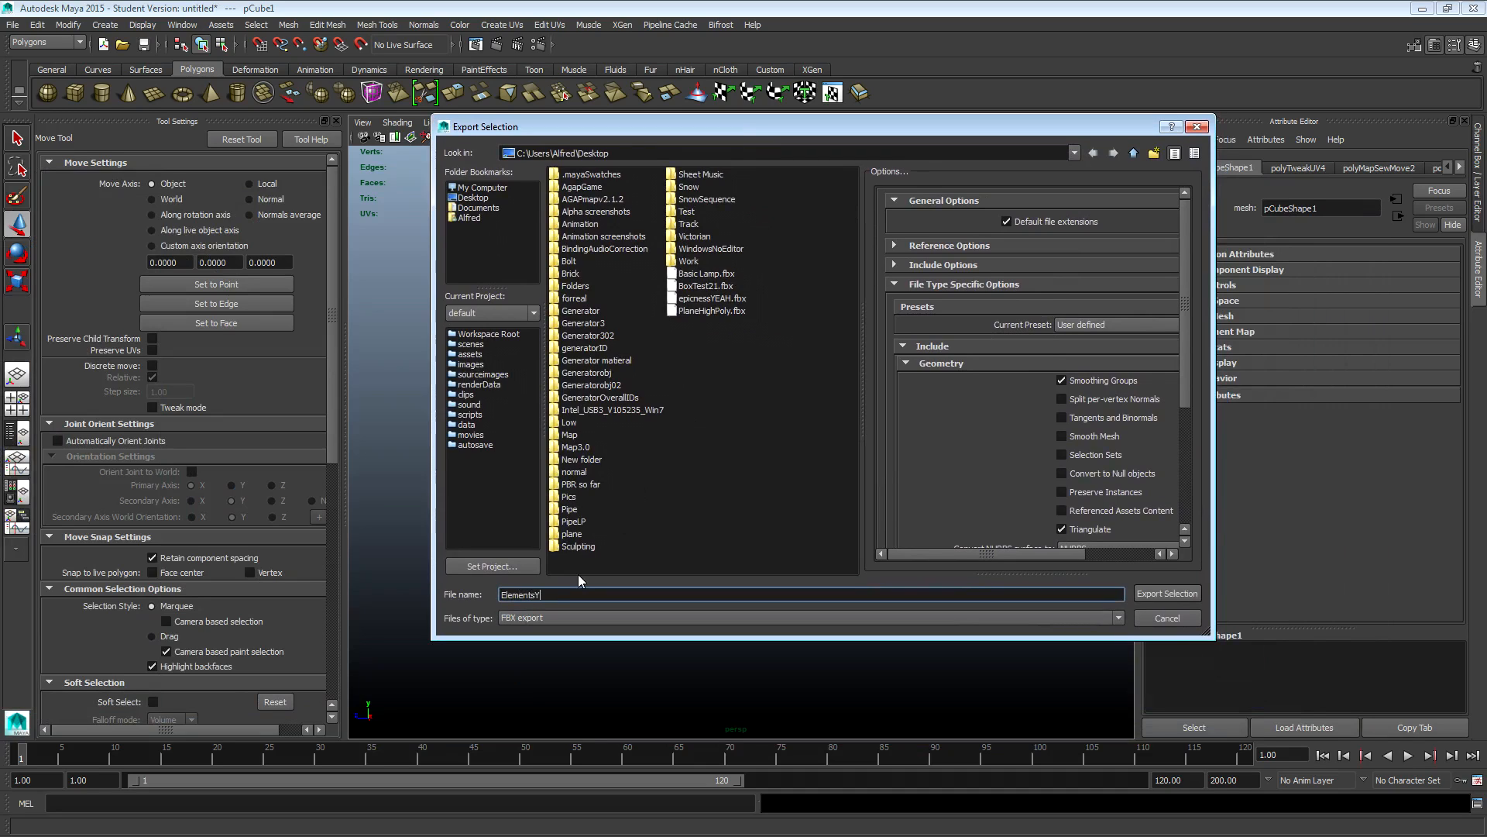
text(ECKYEAH)
click(1160, 598)
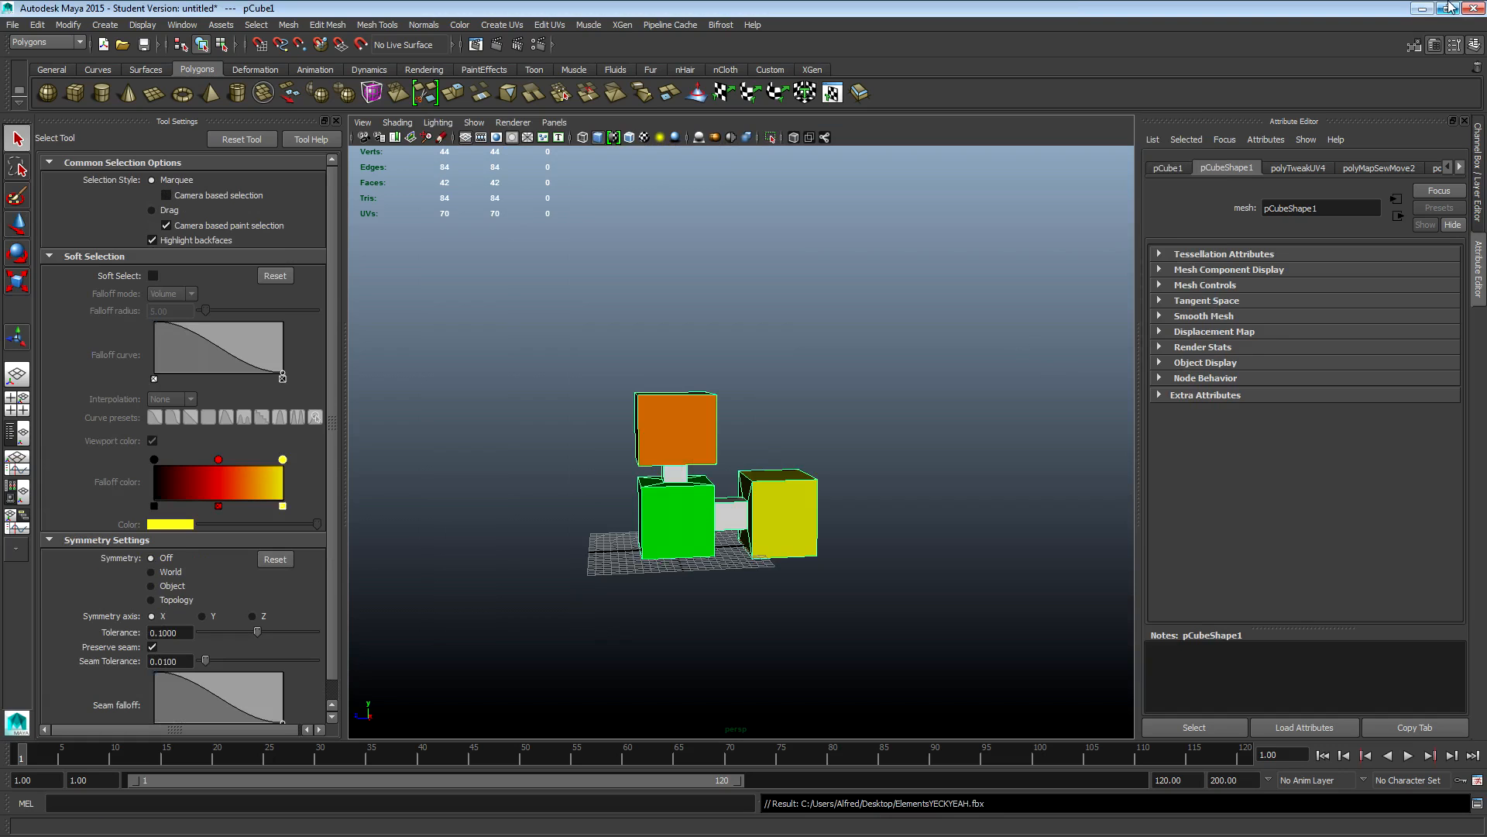
Step: Switch to Unreal Engine and import the ElementsYECKYEAH FBX into the Content folder with its materials and textures
click(1423, 8)
right_drag(720, 219, 717, 275)
key(s)
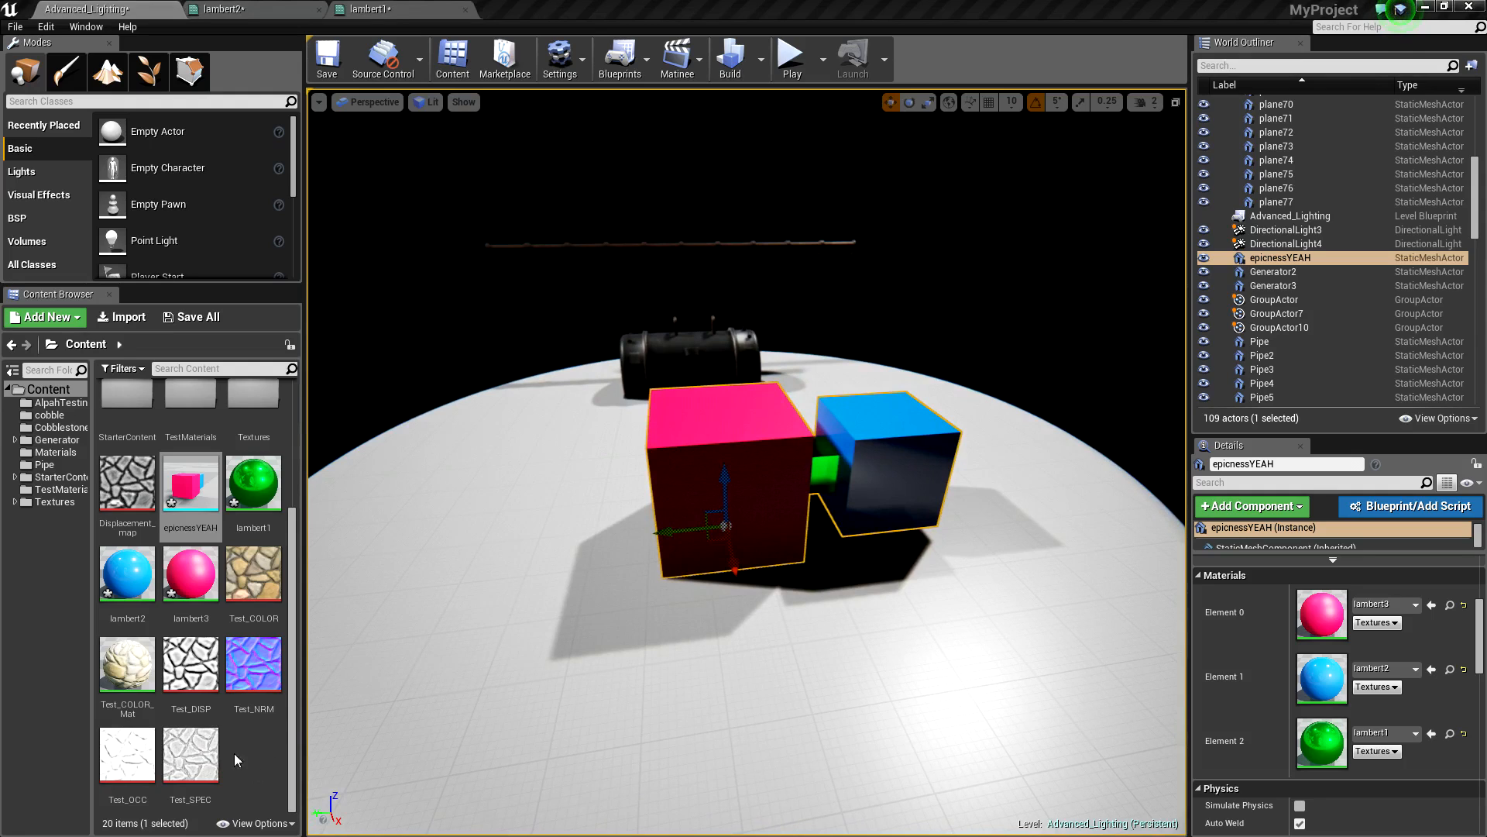
click(119, 318)
click(724, 14)
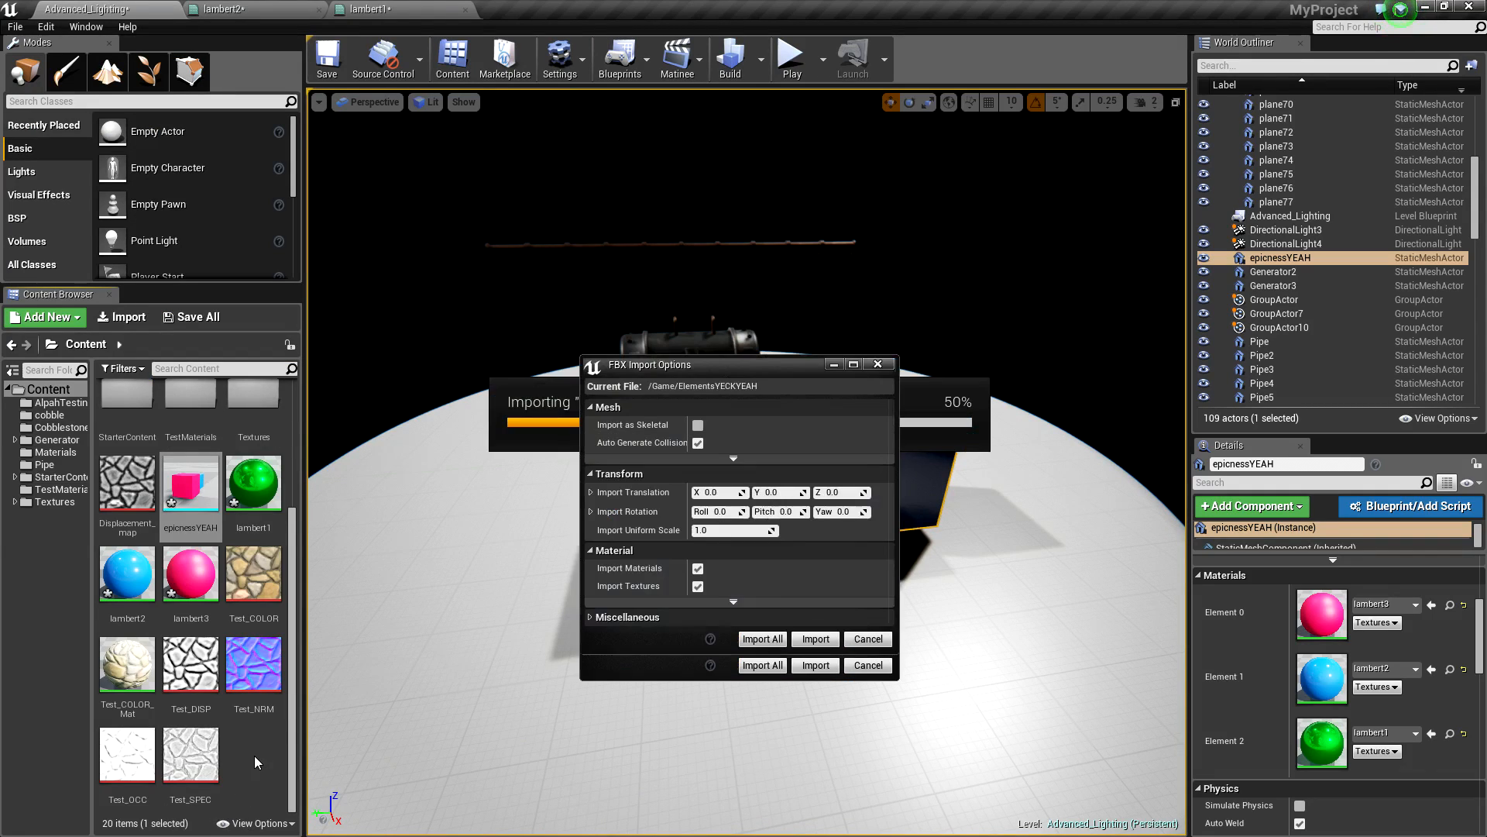
click(808, 640)
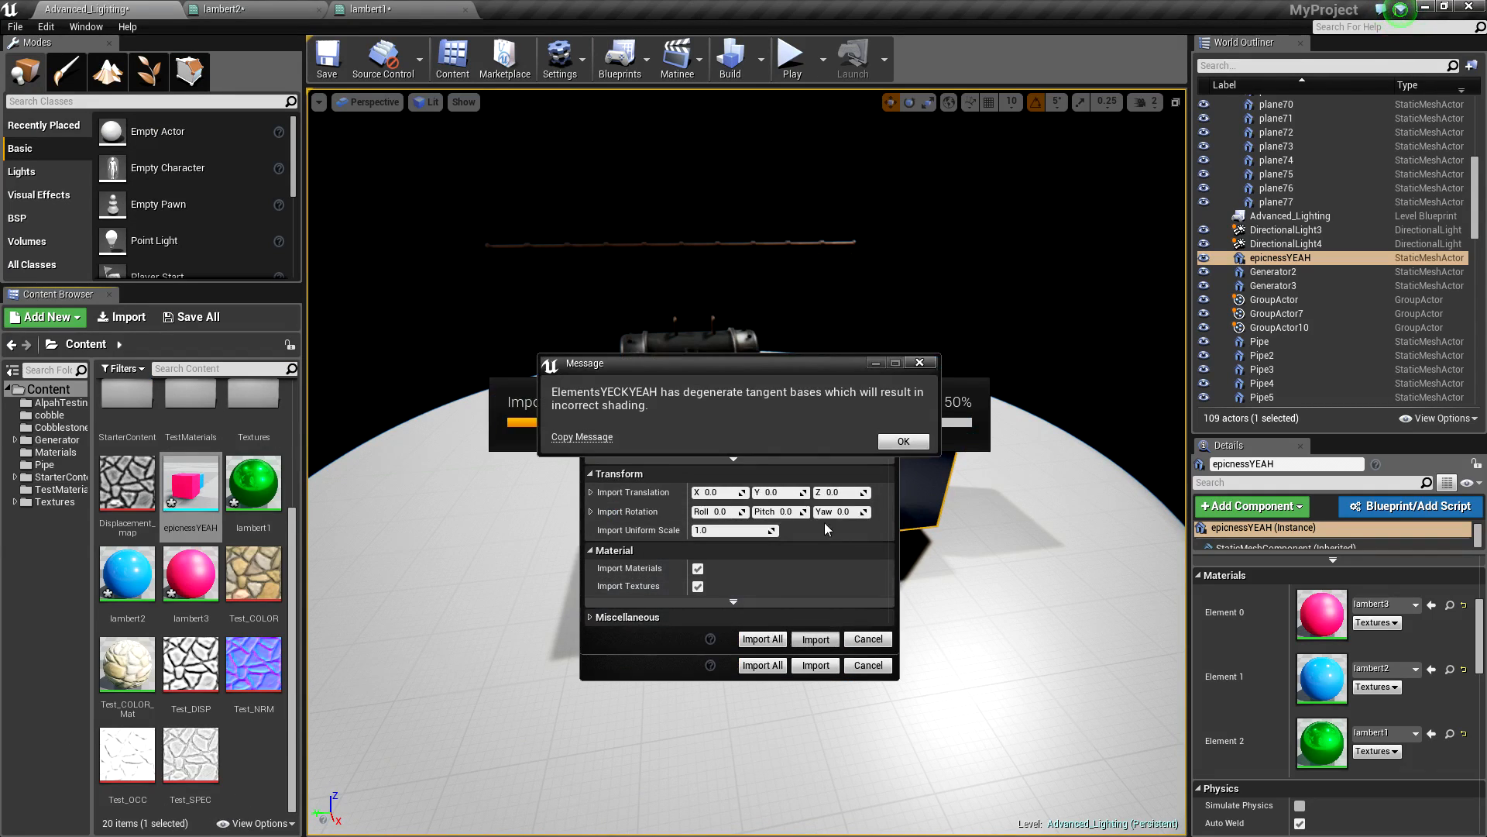
click(905, 439)
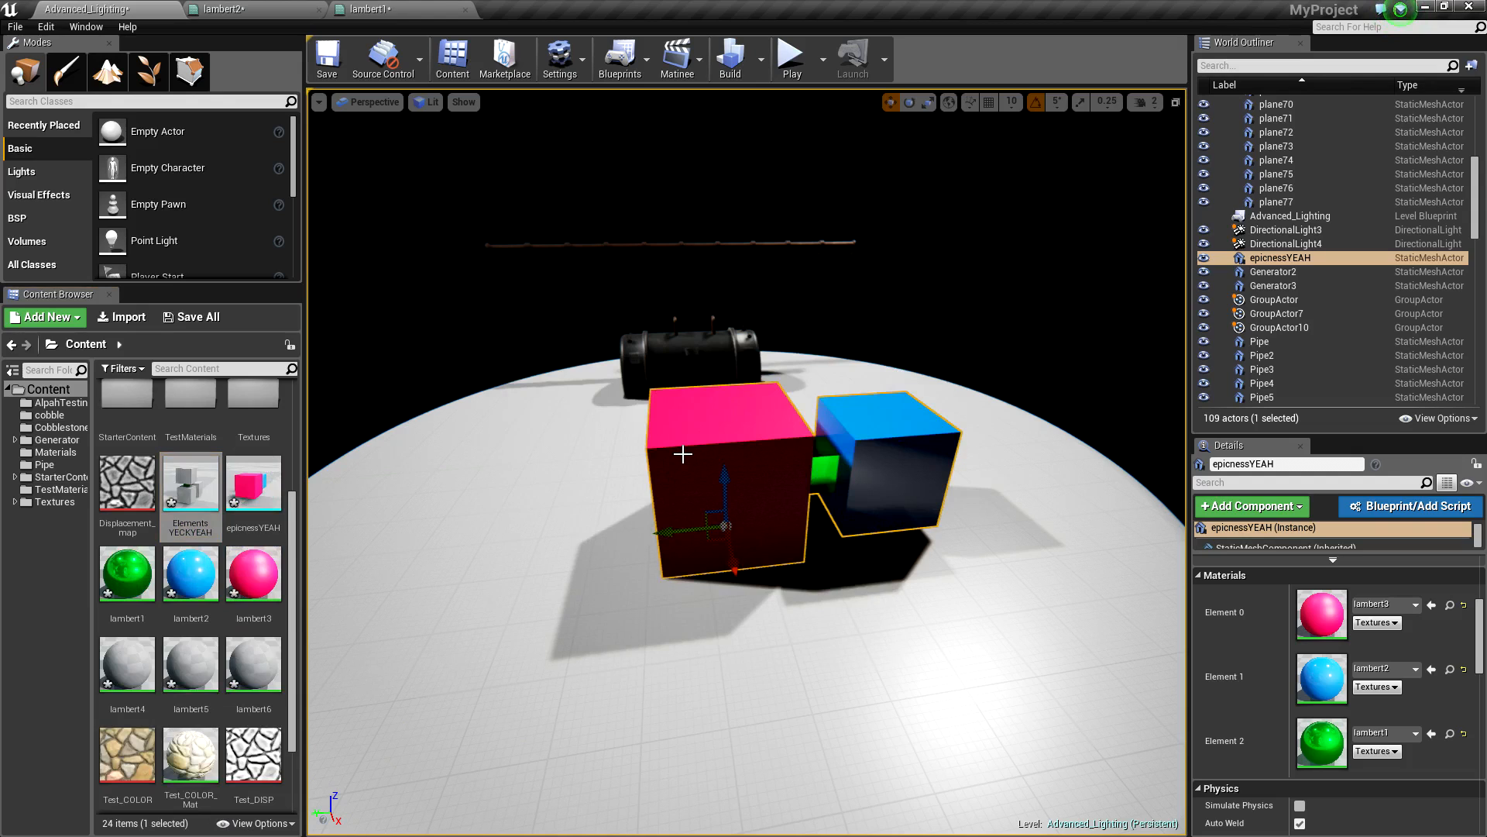
Step: Delete the epicnessYEAH mesh from the level and place the ElementsYECKYEAH mesh on the round floor instead
key(Delete)
drag(191, 485, 786, 476)
key(r)
right_drag(708, 541, 689, 500)
scroll(1430, 695, down, 1)
right_drag(800, 452, 1069, 558)
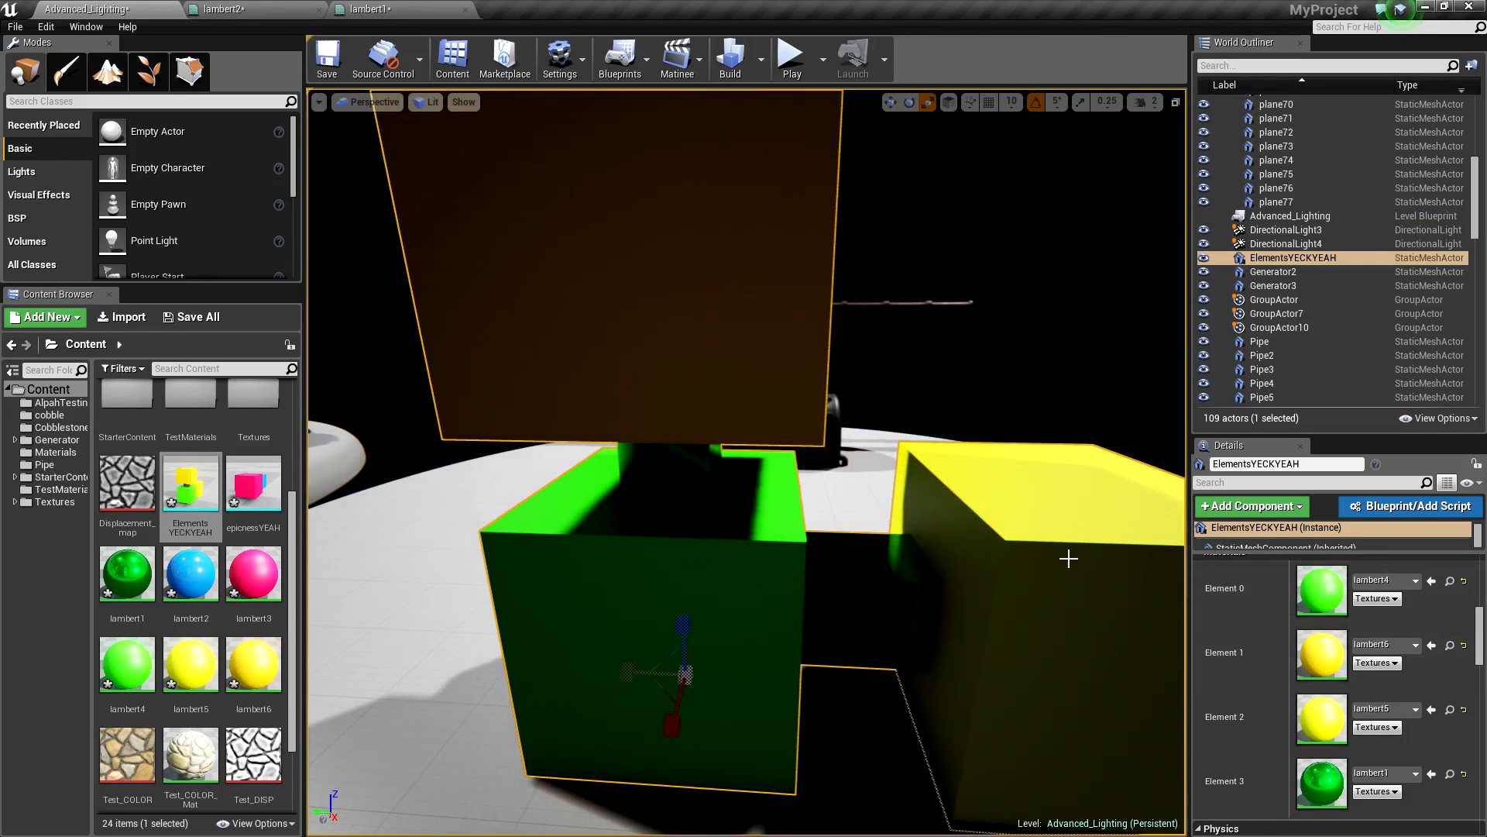
scroll(1384, 684, down, 1)
scroll(1385, 684, up, 1)
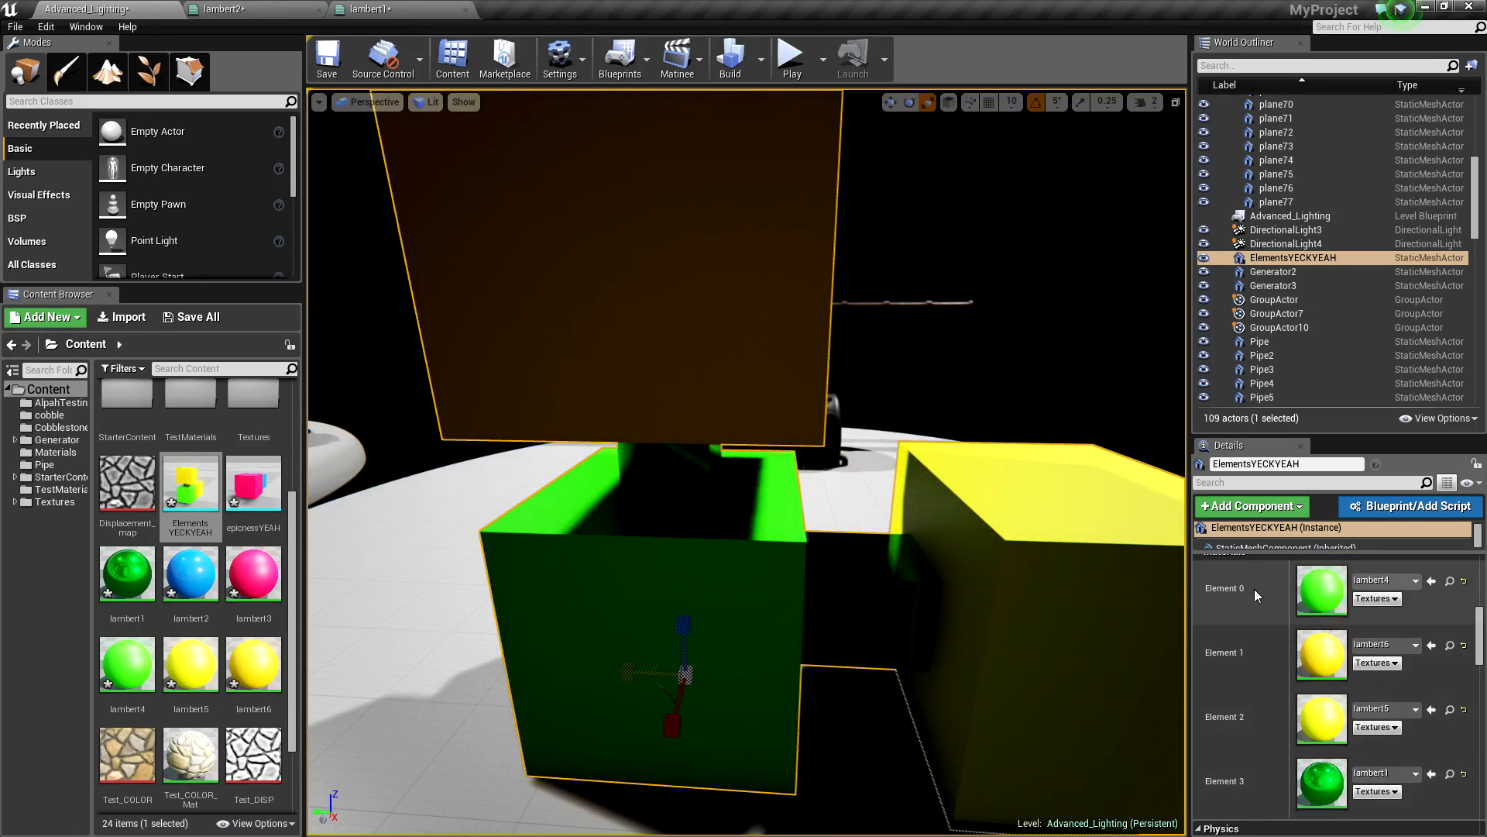
right_drag(740, 254, 740, 254)
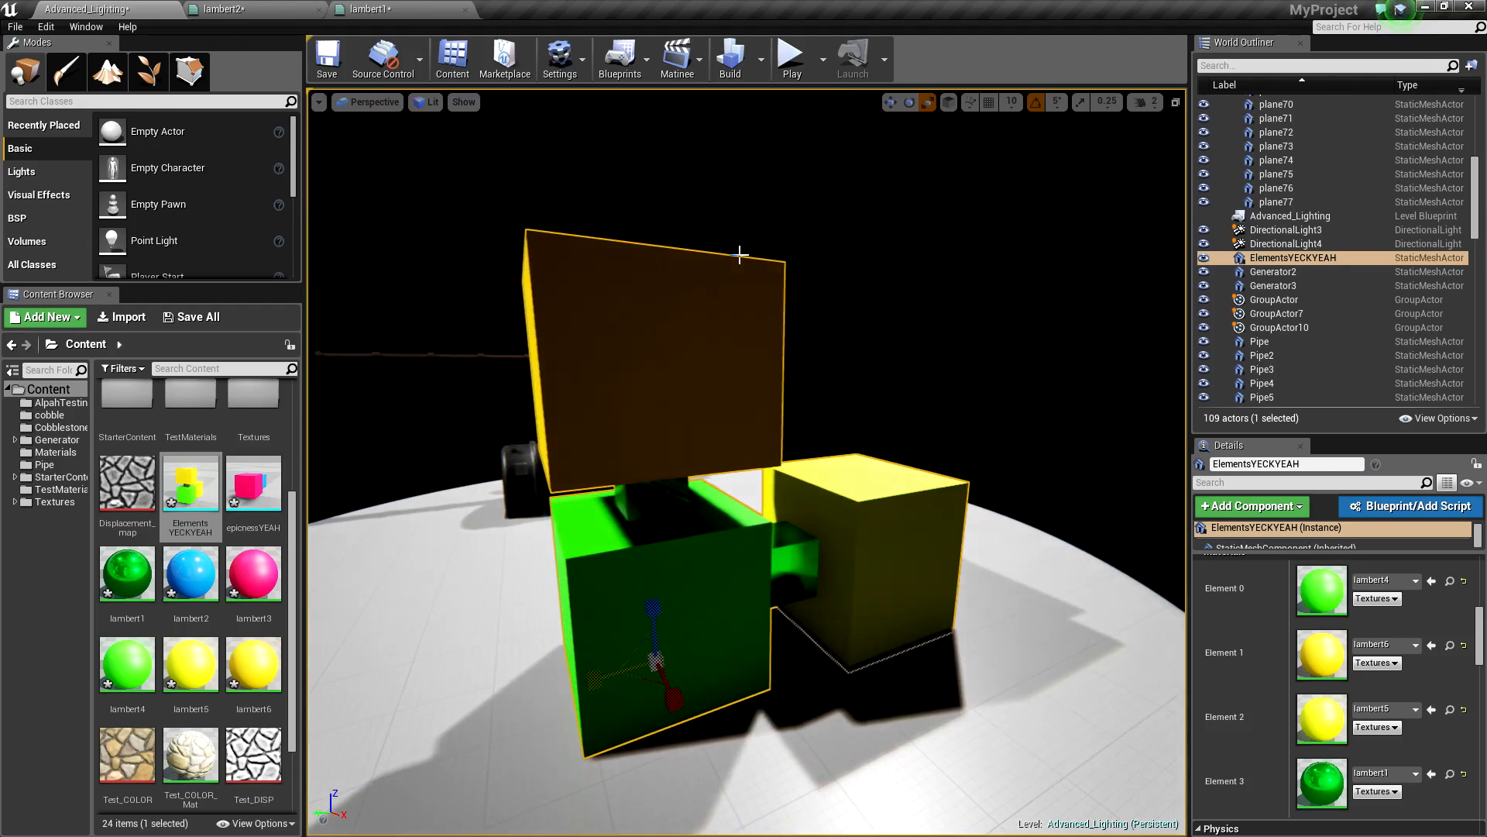
Step: Open the lambert4 material of Element 0 and arrange its editor as a smaller window beside the blocks
double_click(1321, 591)
drag(839, 223, 691, 214)
drag(1051, 247, 880, 209)
drag(736, 203, 724, 178)
drag(517, 10, 917, 232)
drag(1096, 230, 1002, 139)
drag(749, 133, 1296, 489)
drag(1465, 506, 851, 134)
drag(657, 276, 990, 279)
drag(1234, 157, 1058, 159)
Step: Set the default value of lambert4's base color parameter to orange-red
click(956, 478)
drag(1116, 591, 1162, 617)
click(1169, 816)
right_drag(1240, 374, 1073, 255)
Step: Set the base color of Element 3's lambert1 material to blue (0, 0.154, 0.453), and close the lambert1 and lambert2 editors
double_click(1310, 800)
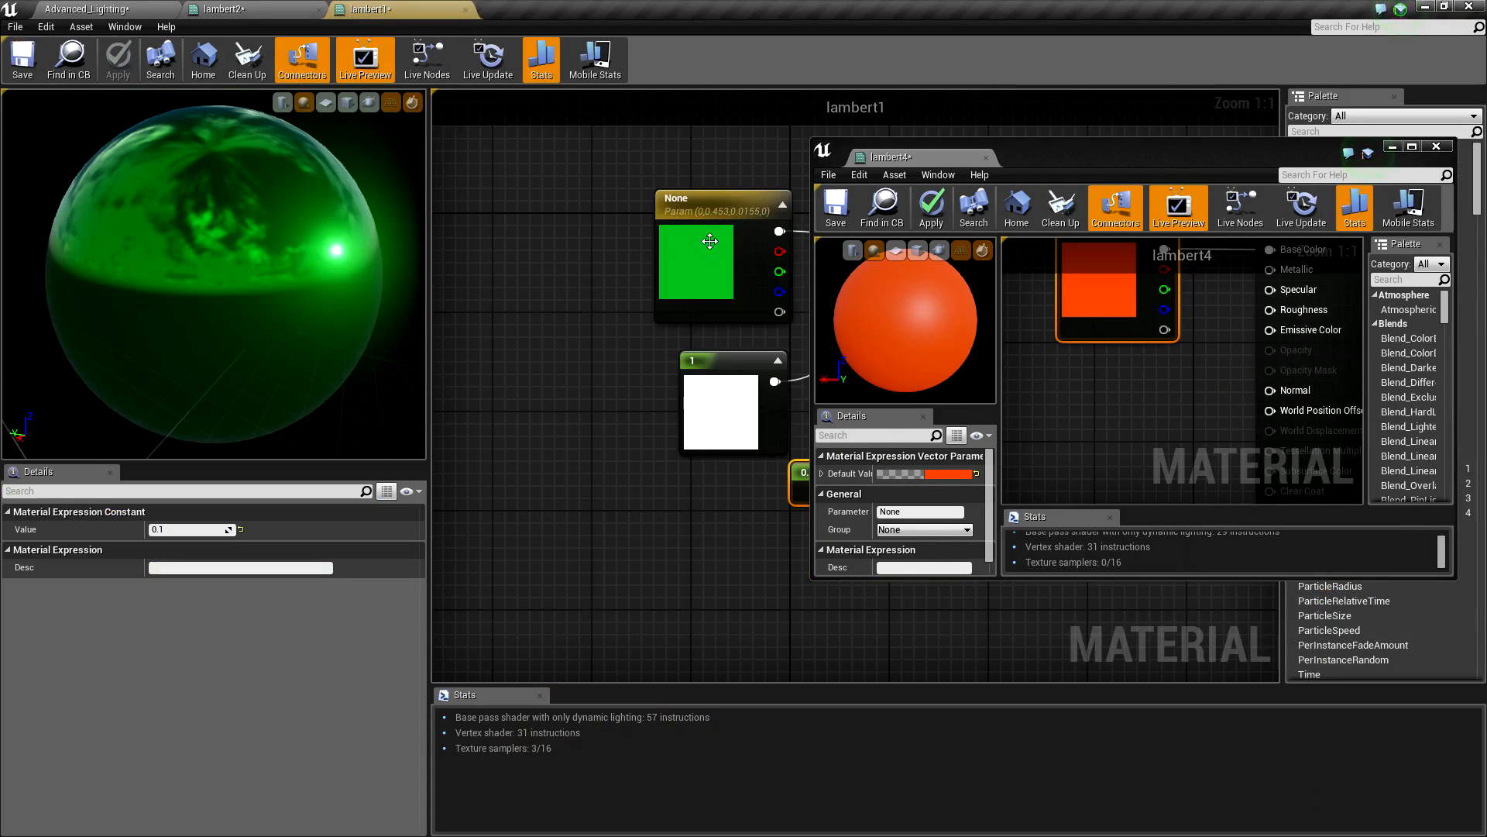
click(775, 215)
click(264, 529)
drag(379, 565, 273, 510)
click(536, 823)
click(702, 385)
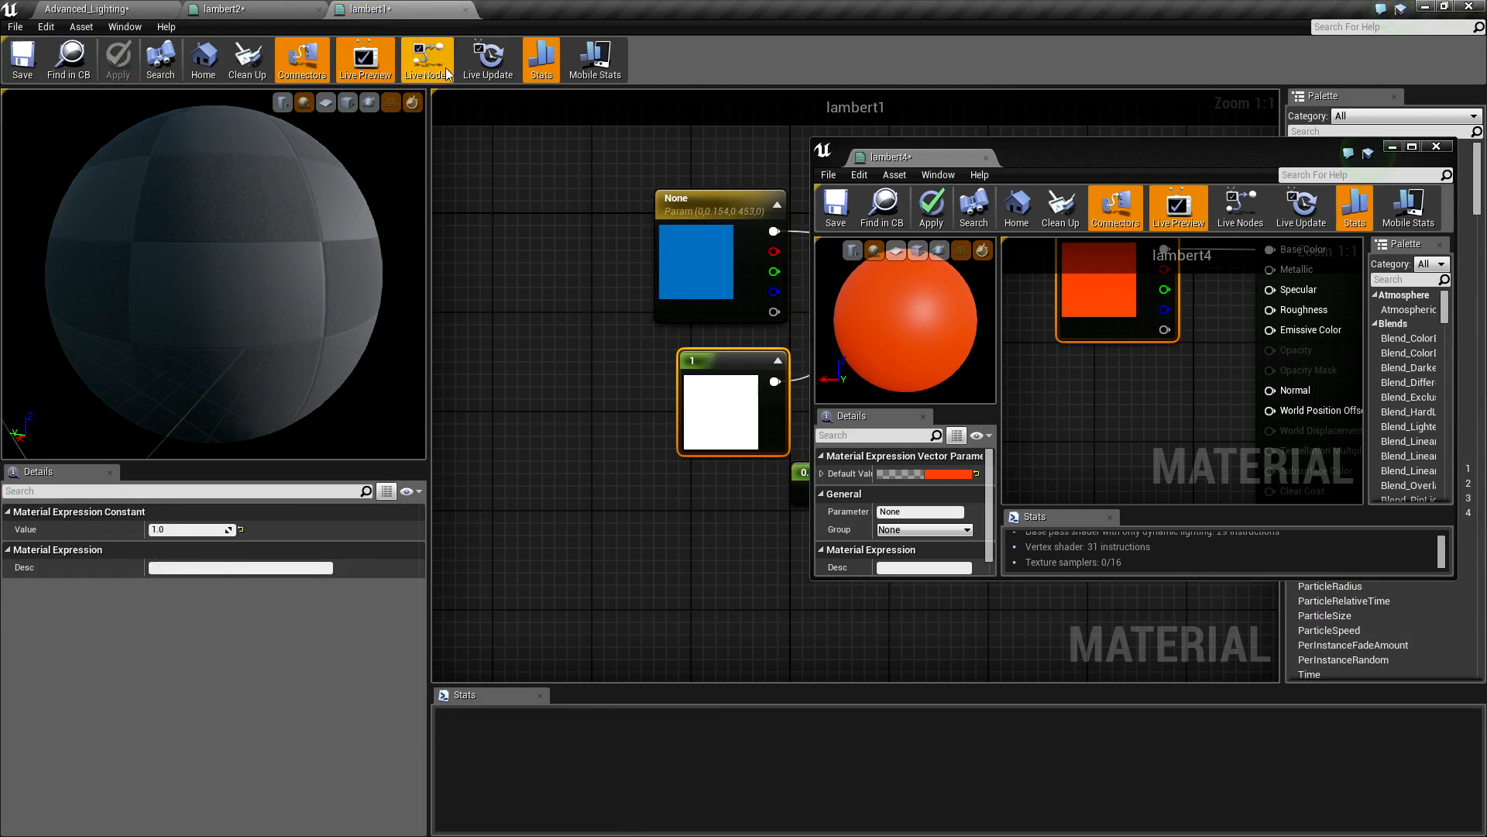
middle_click(342, 8)
middle_click(278, 8)
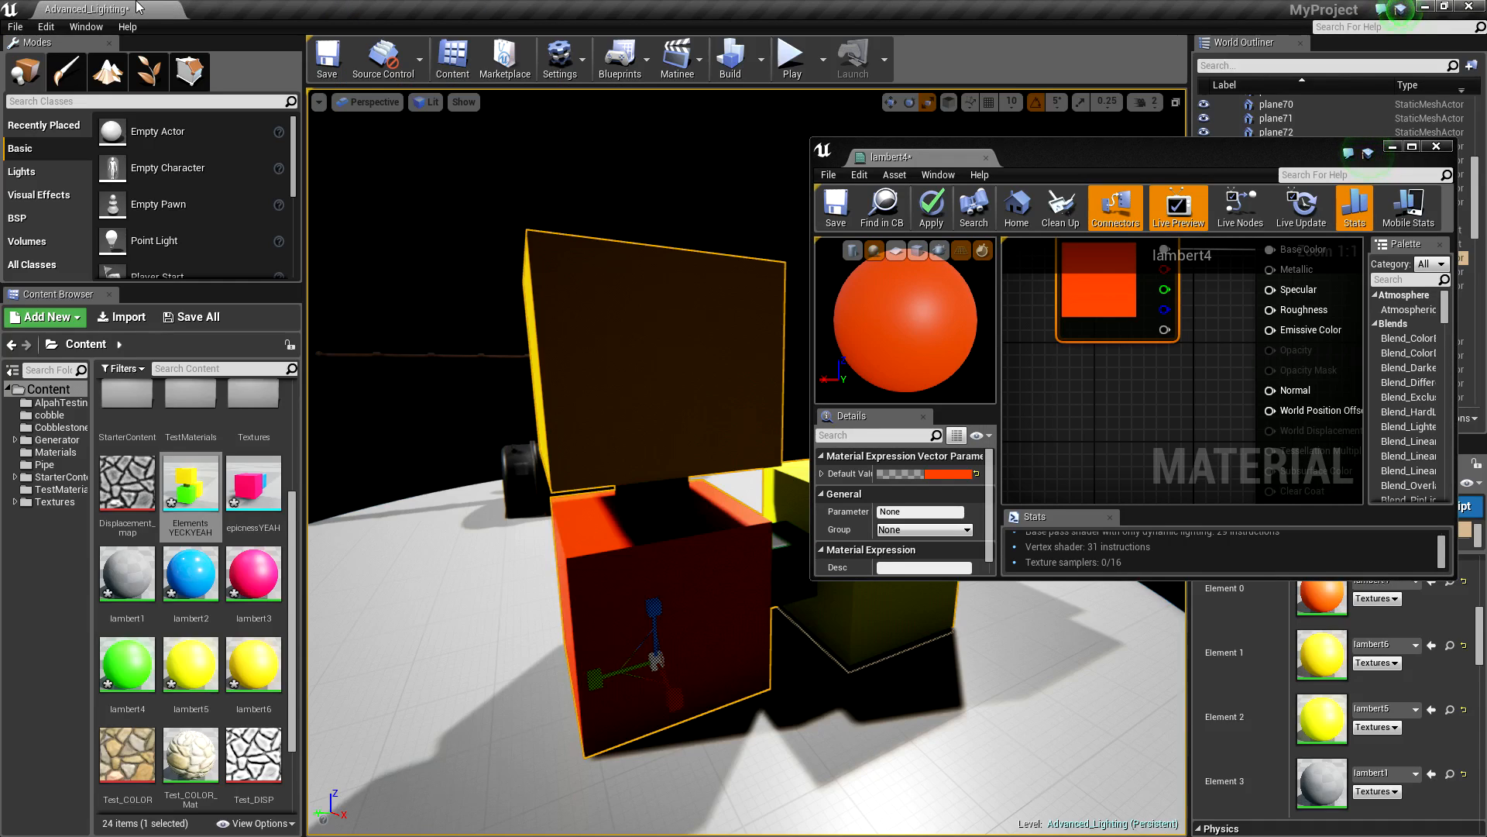
scroll(697, 500, up, 5)
right_click(808, 513)
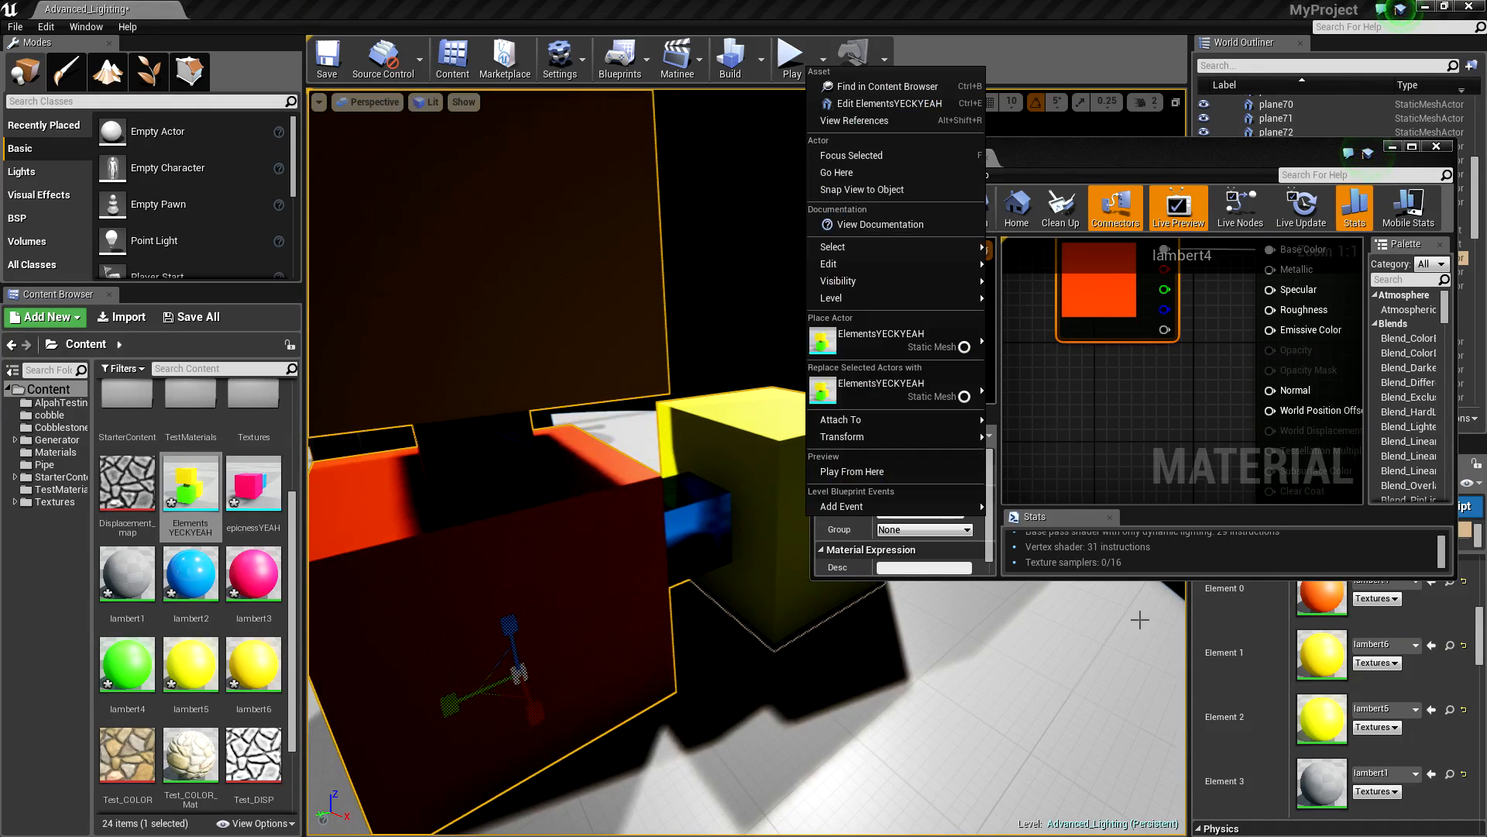
Step: Open the lambert6 material of Element 1 and set its base color to bright green (R 0.226, G 1.0, B 0.0)
double_click(1328, 655)
right_drag(1085, 372, 1182, 427)
drag(1299, 319, 1163, 316)
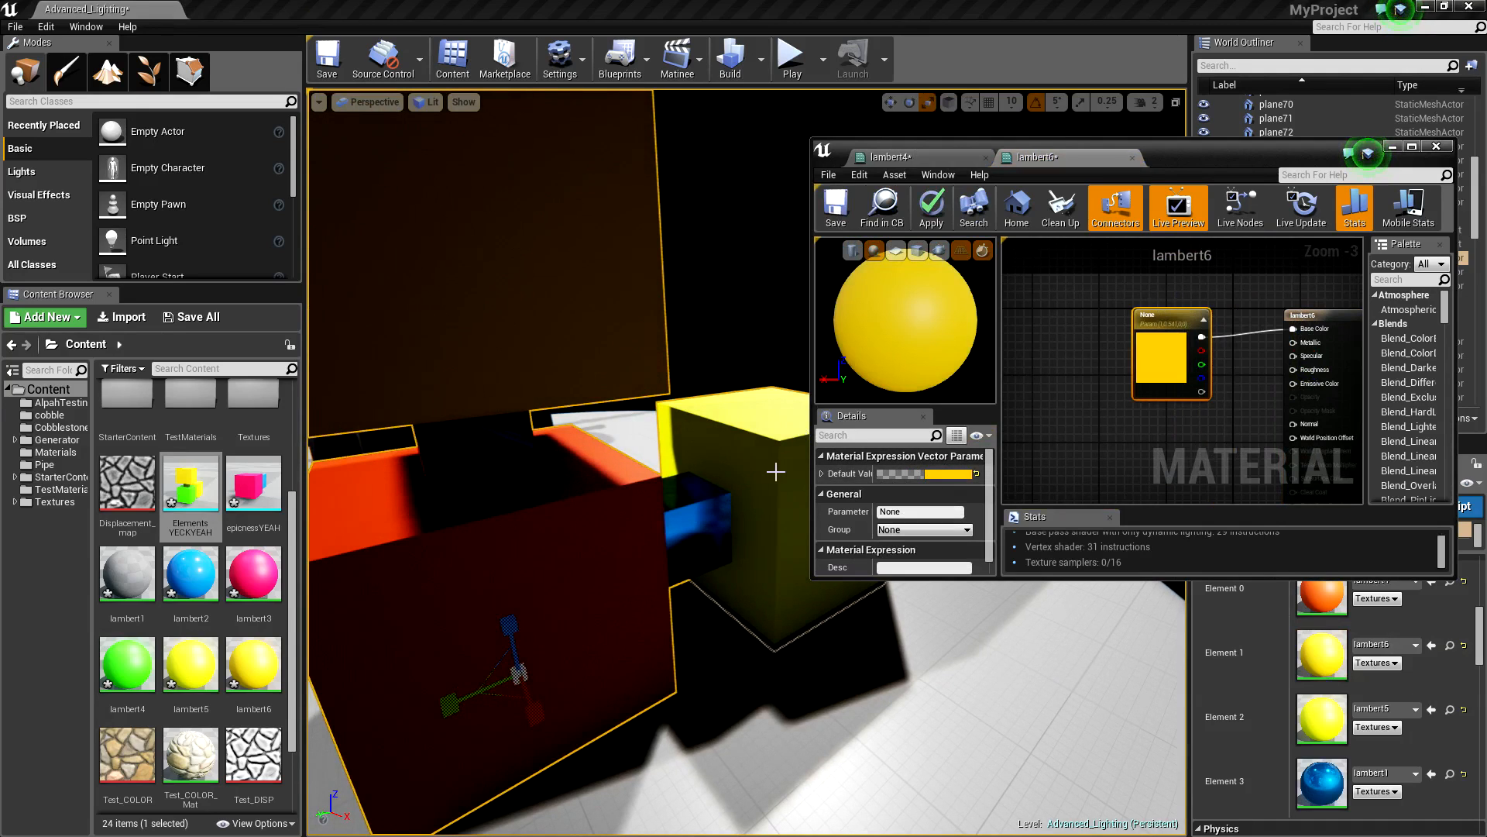
click(969, 478)
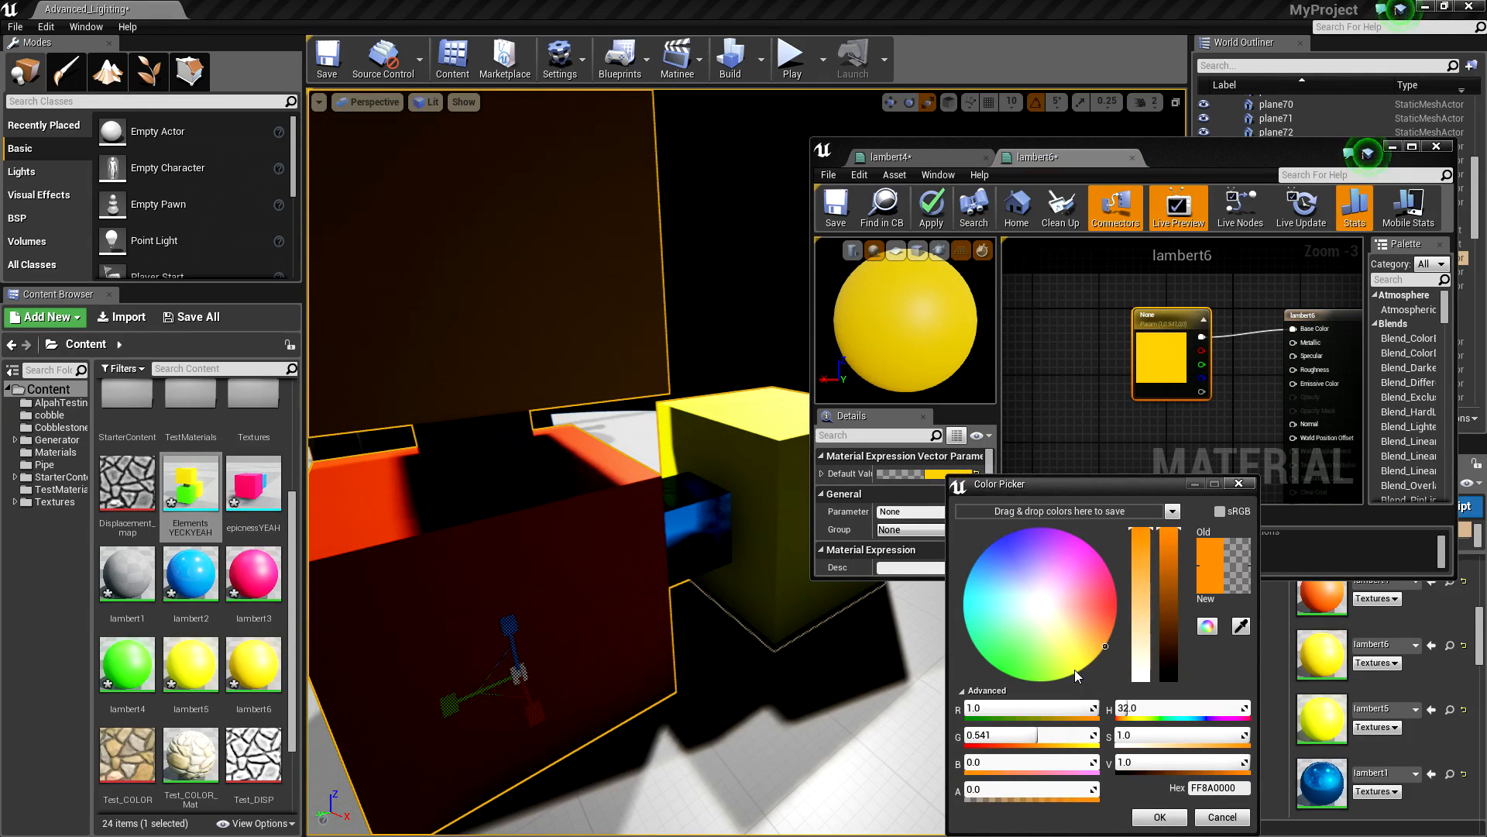
click(1019, 678)
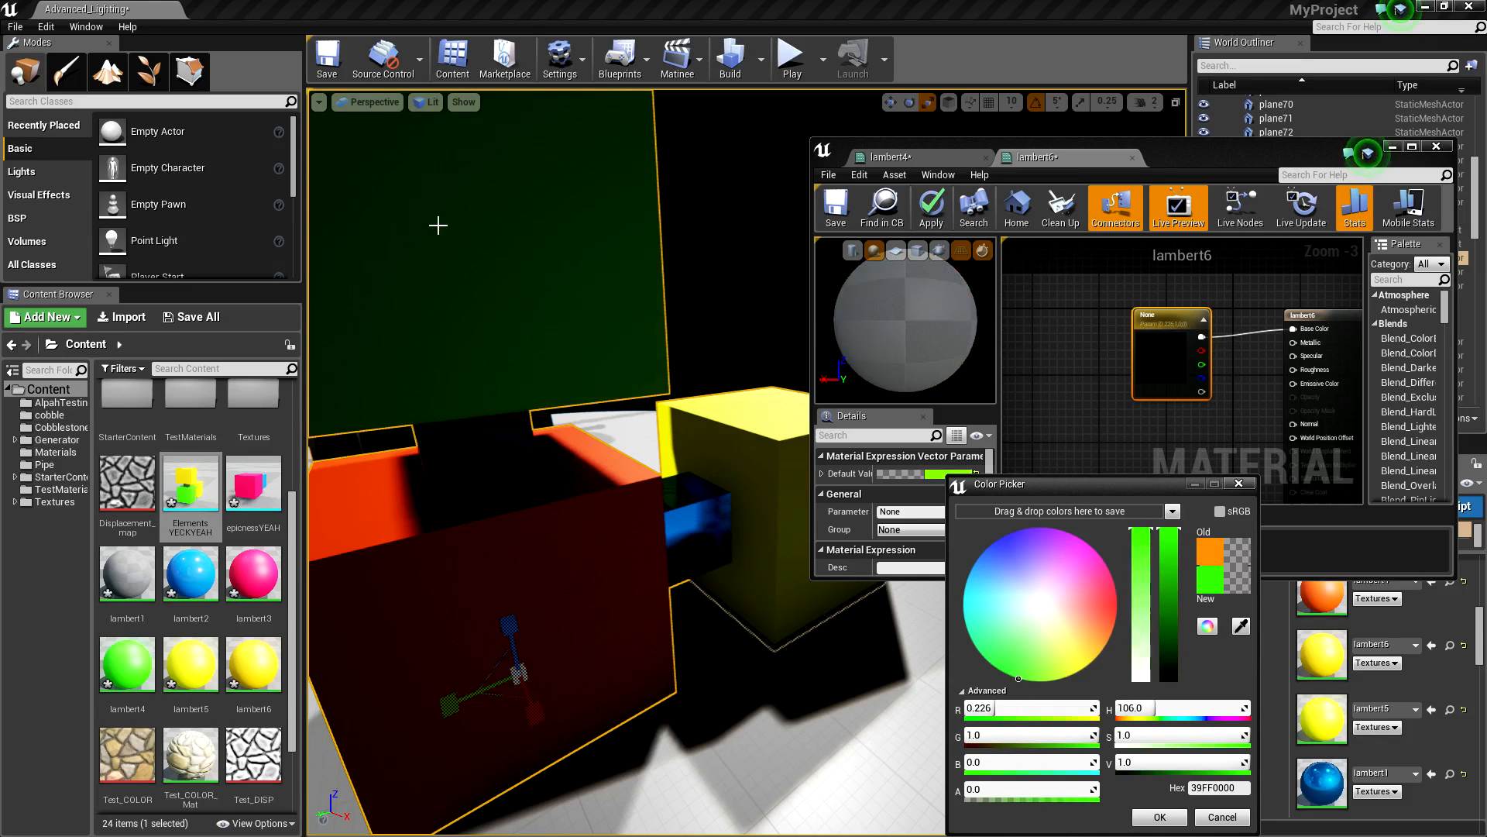
Step: Add a constant of 1 connected to lambert6's Metallic input and apply the material
click(1173, 384)
drag(1189, 404, 1227, 349)
click(915, 474)
text(1)
key(Return)
click(1183, 434)
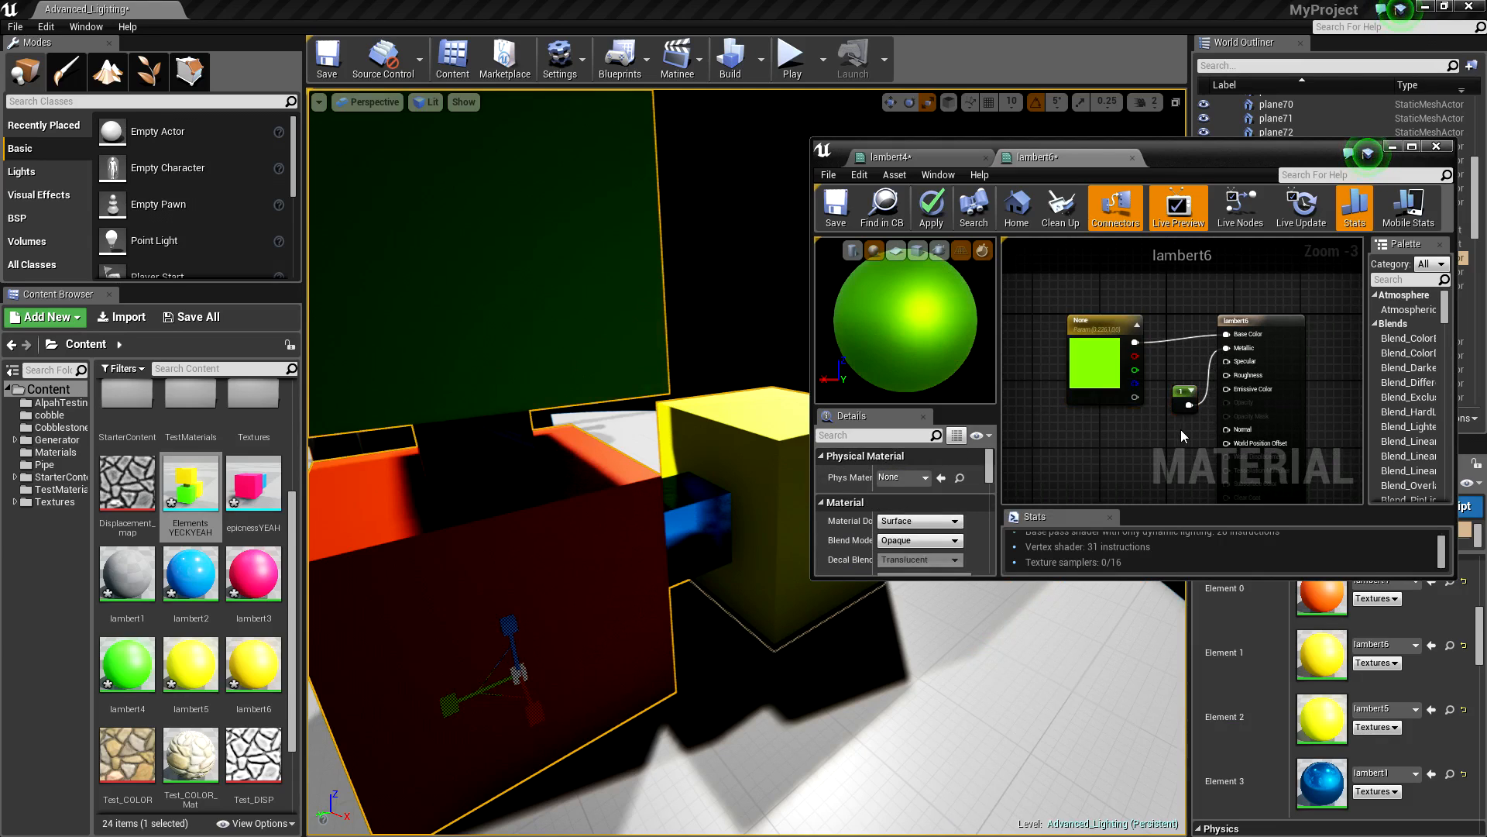
click(1191, 393)
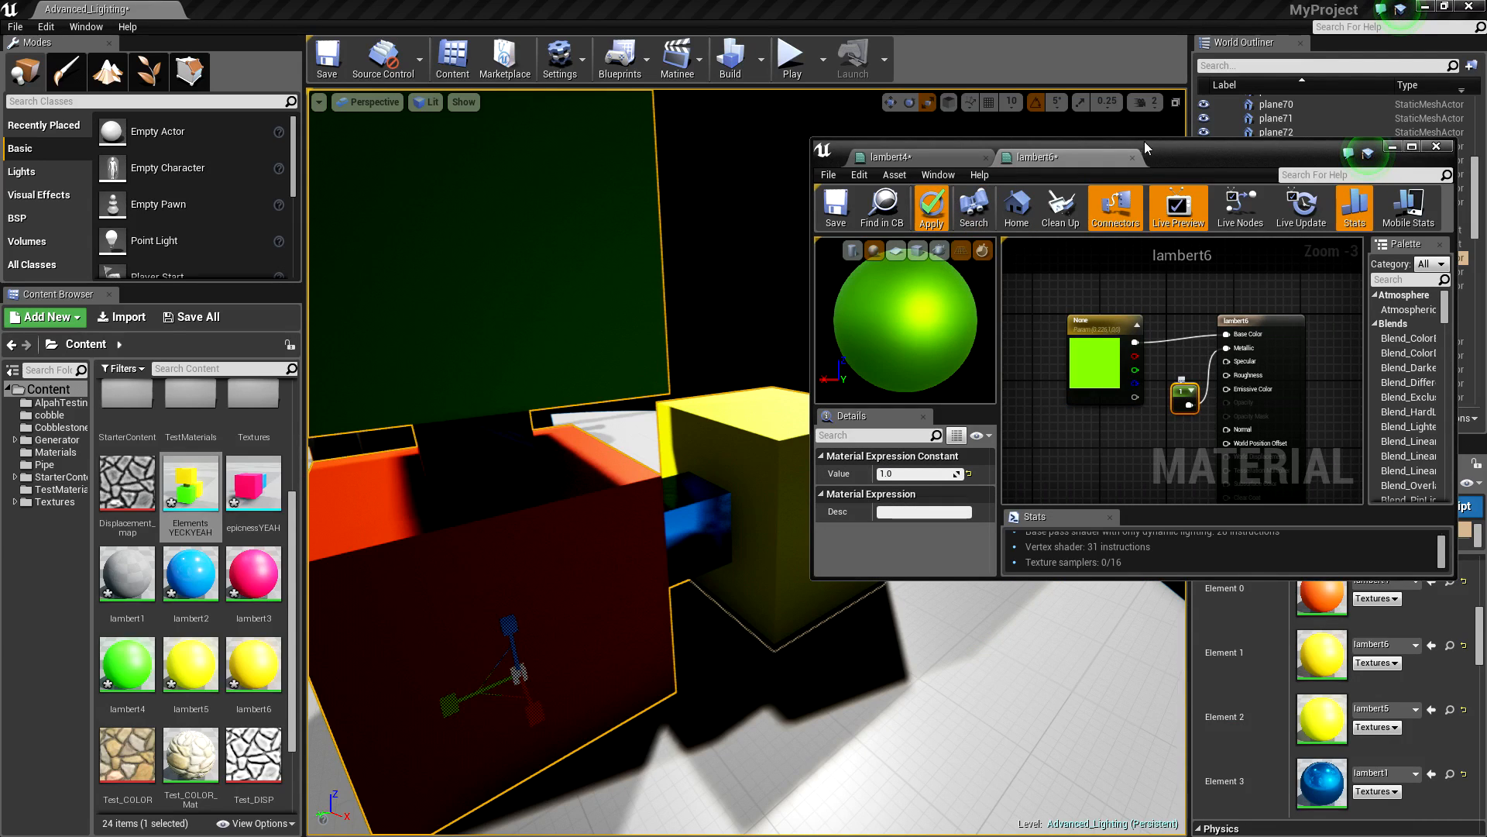
Step: Minimize the material editor, deselect the mesh and examine the recolored blocks in the level from another angle
click(1393, 146)
right_drag(852, 271, 844, 341)
click(986, 255)
right_drag(985, 255, 949, 271)
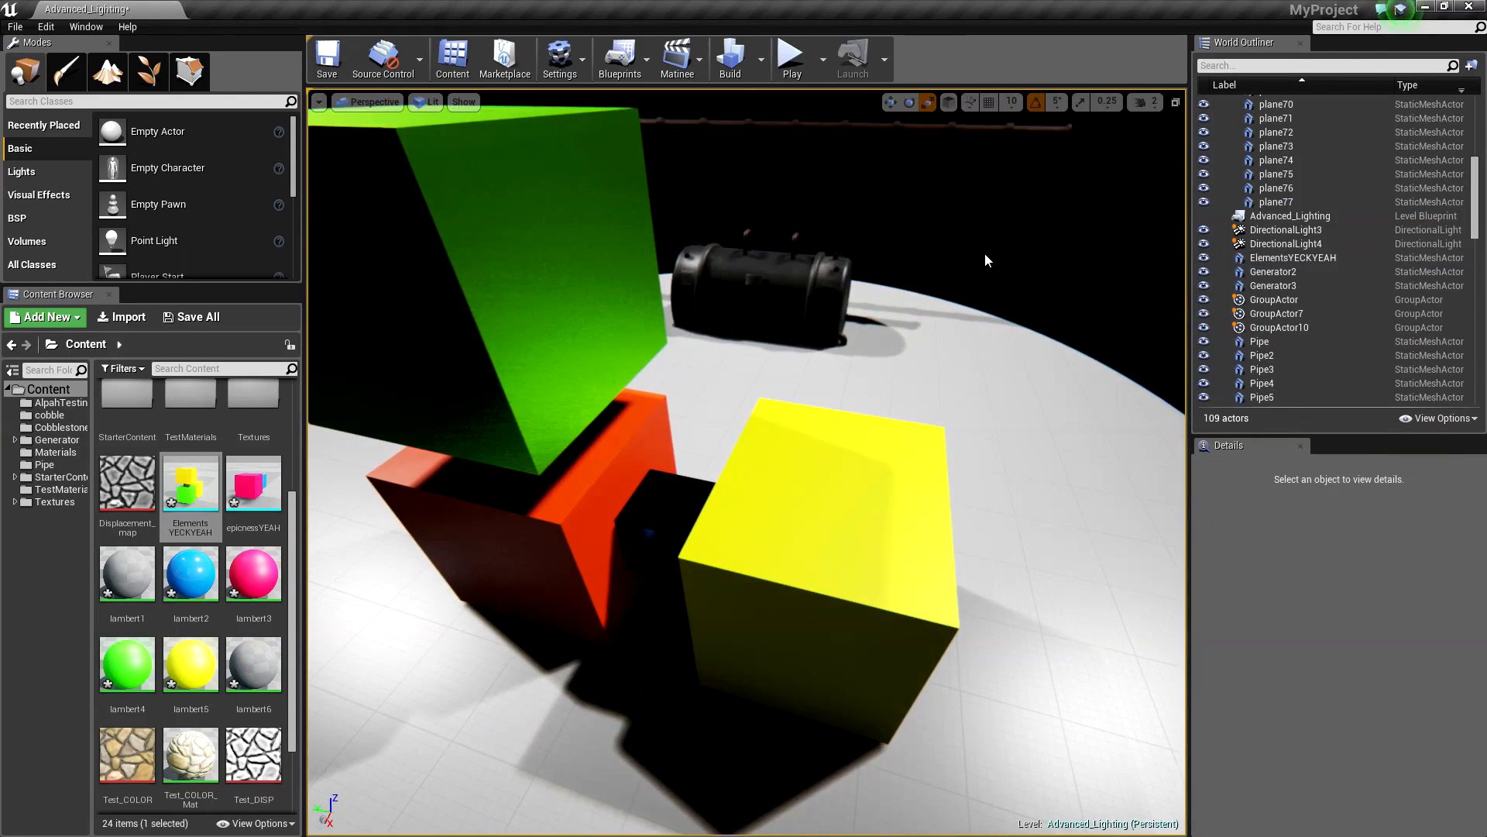